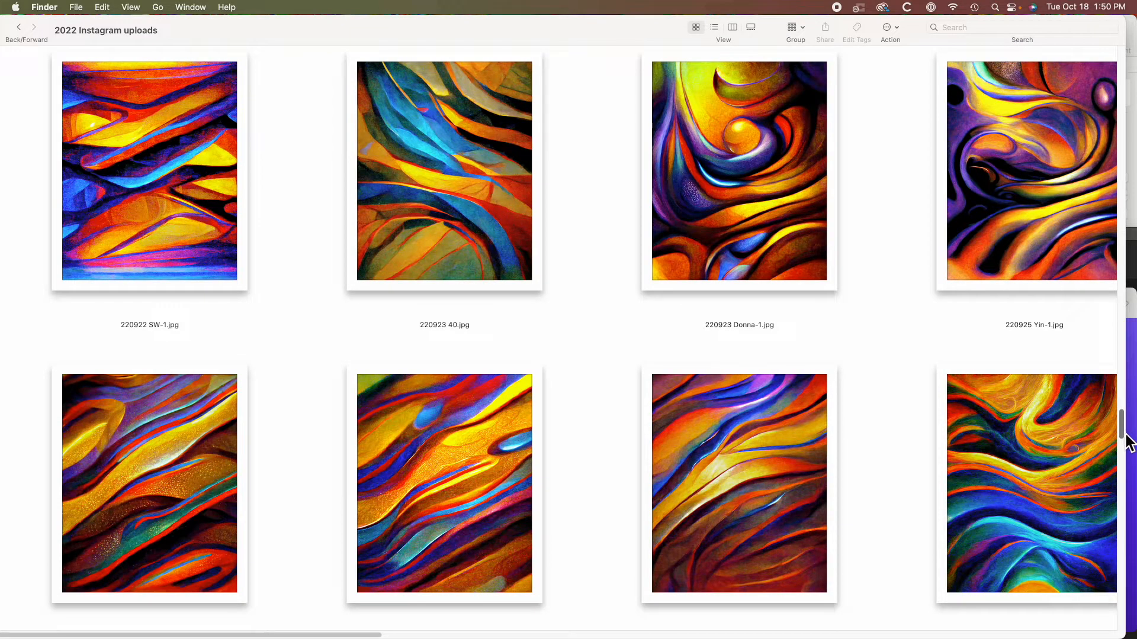
- Switch to Discord, close the enlarged image preview, and resize the window to fill nearly the whole screen
drag(1126, 436, 1126, 487)
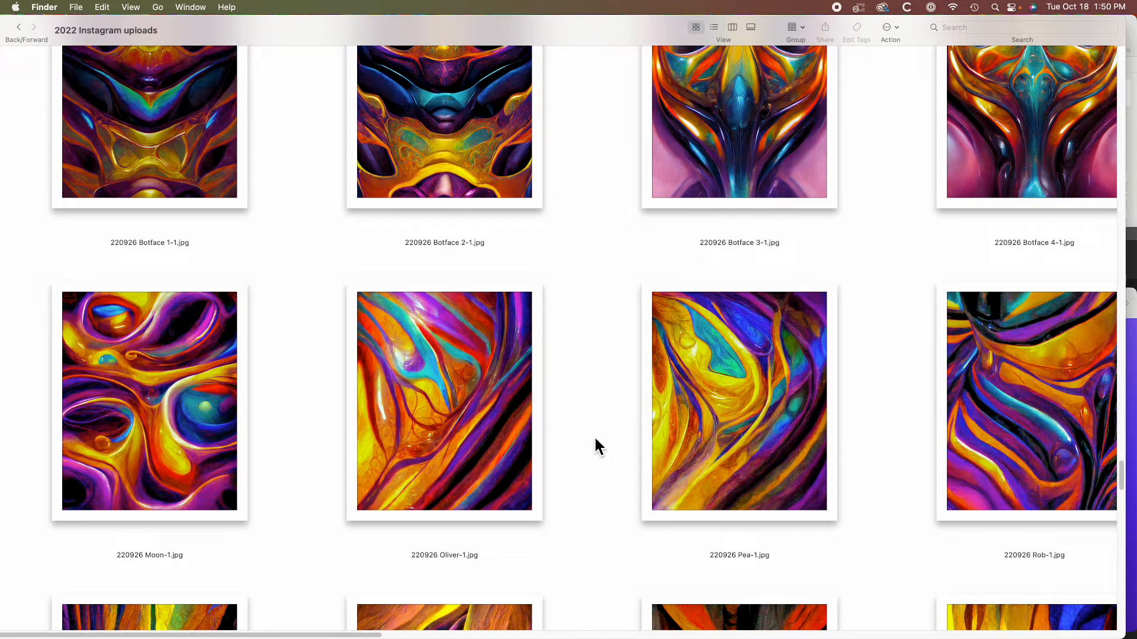
key(super+Tab)
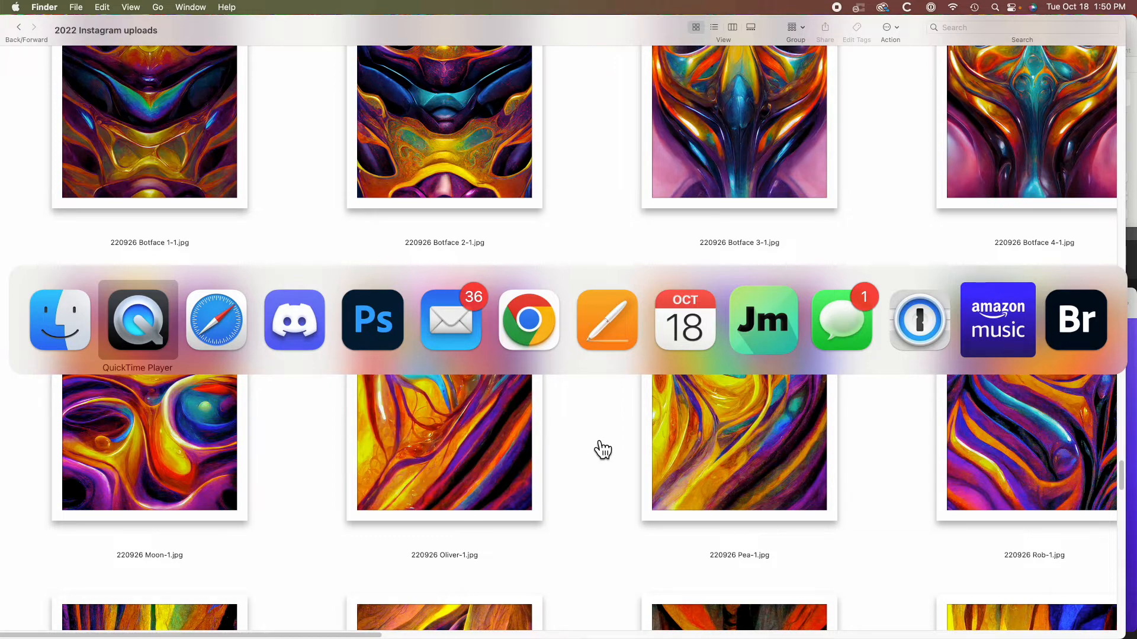
key(super+Tab)
key(super+Tab)
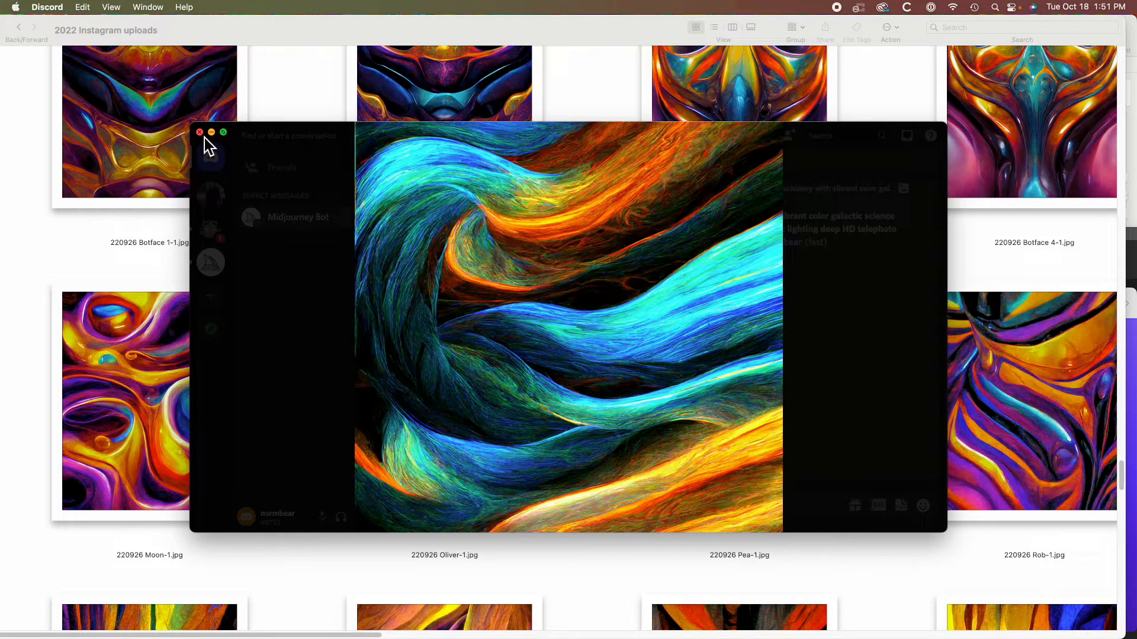
click(264, 150)
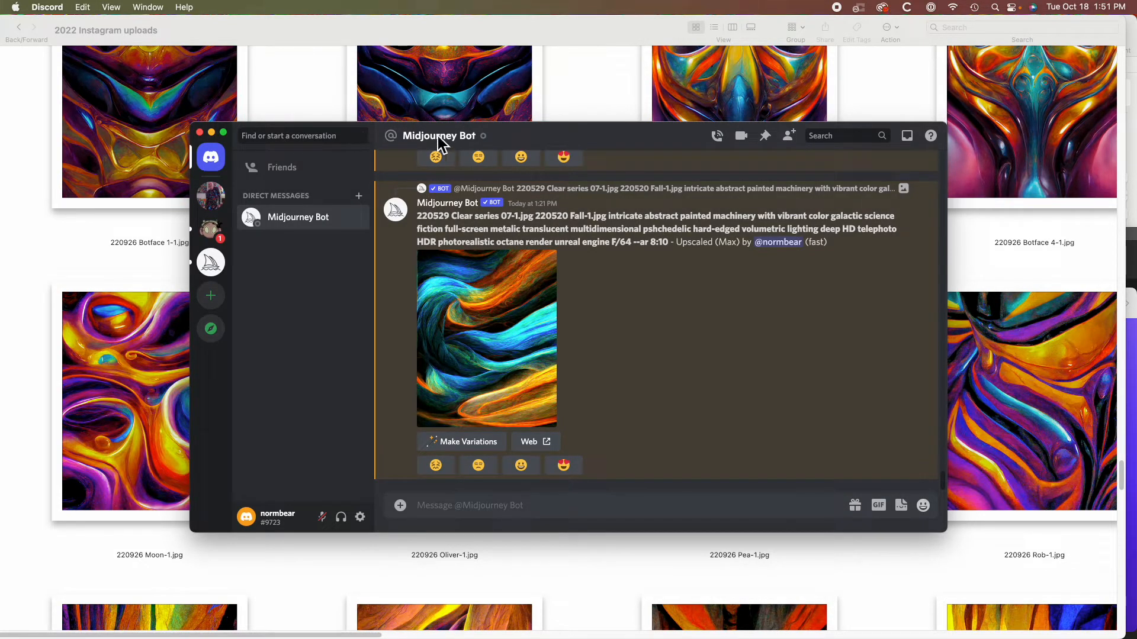
drag(533, 135, 349, 20)
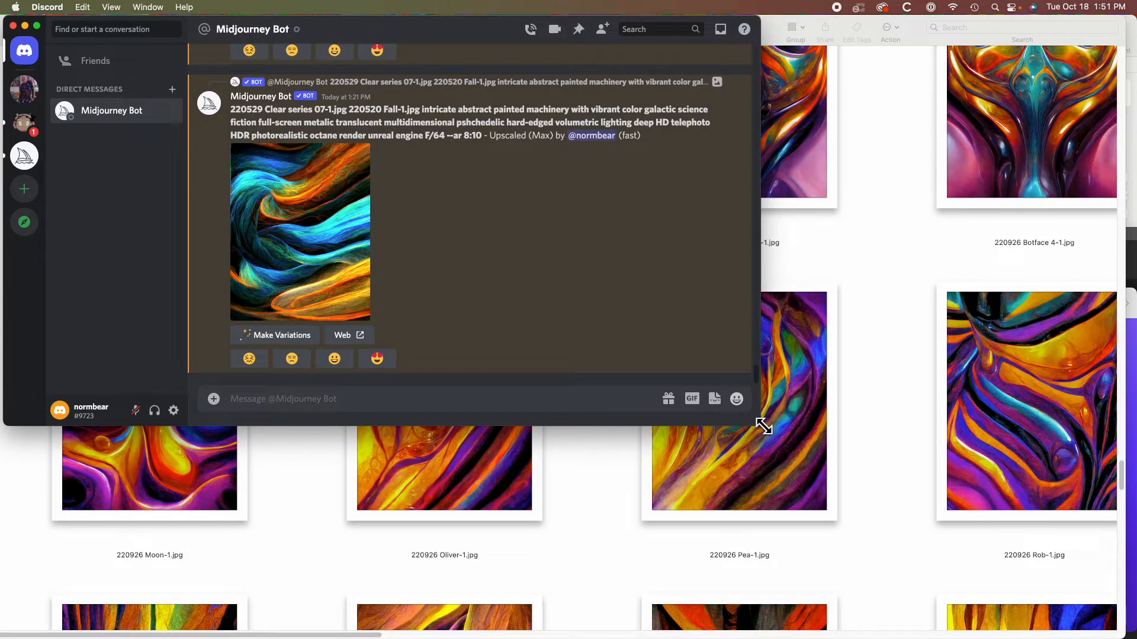
drag(762, 432, 1123, 632)
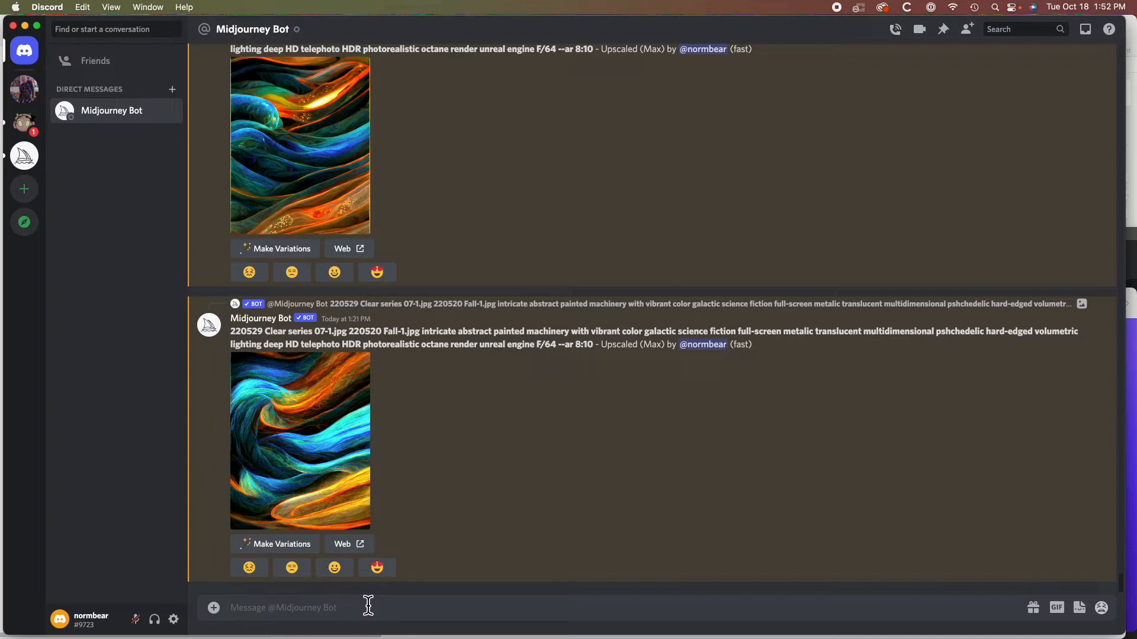
- Begin an /imagine command in the Midjourney Bot conversation
text(/)
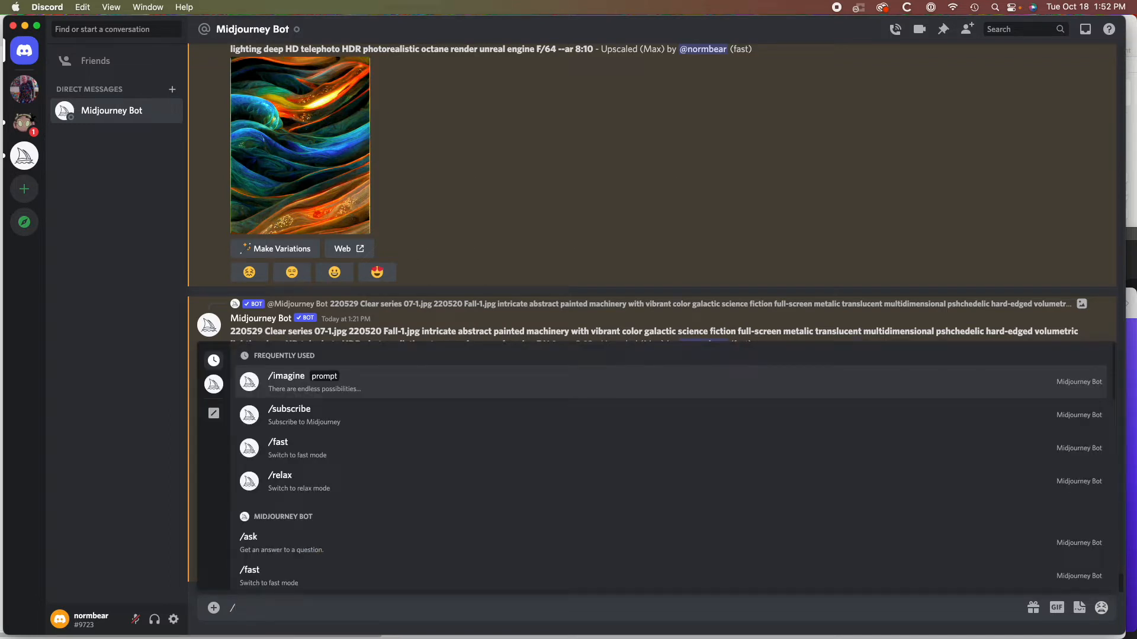
key(Return)
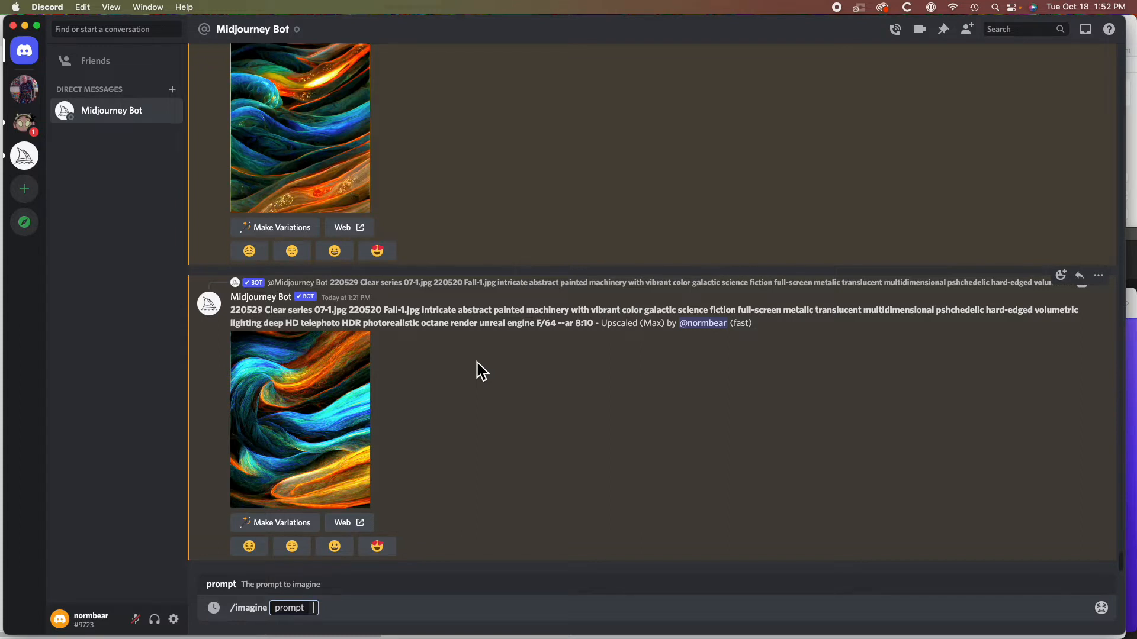
- Copy the file name 220427 Ton series 02-1.jpg from the Finder folder into the /imagine prompt in Discord
key(super+Tab)
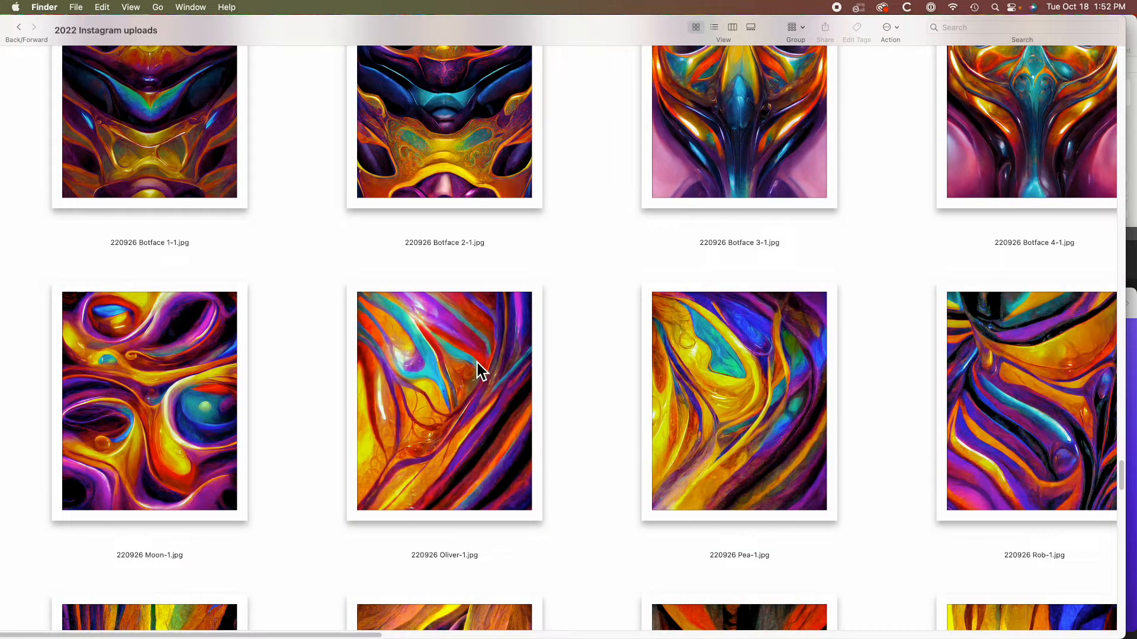
scroll(431, 361, up, 15)
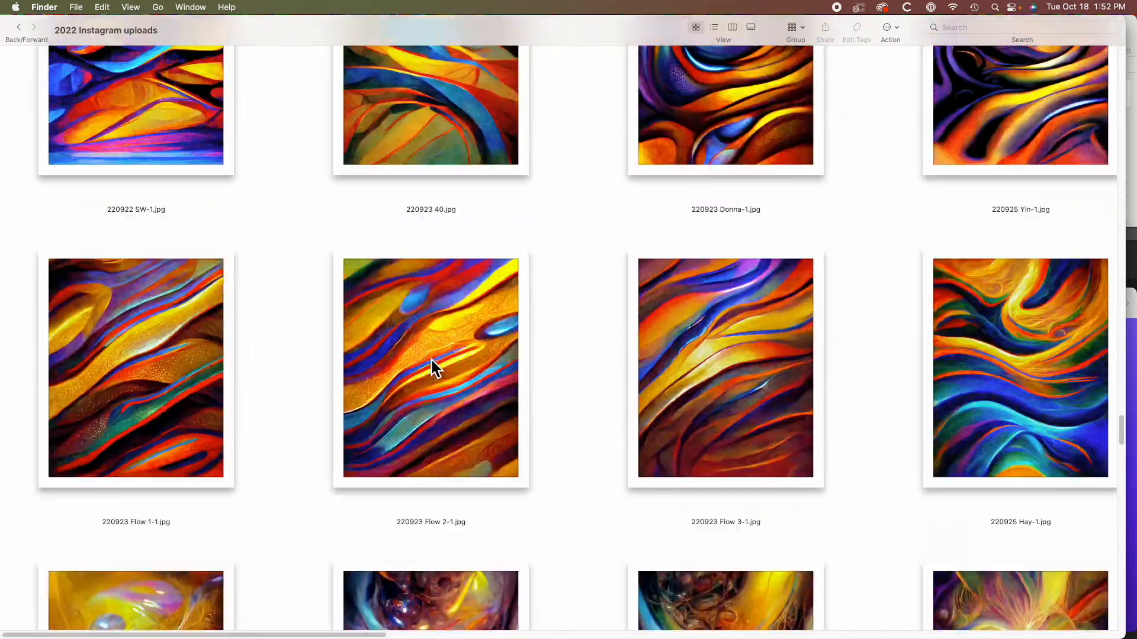
scroll(431, 360, up, 15)
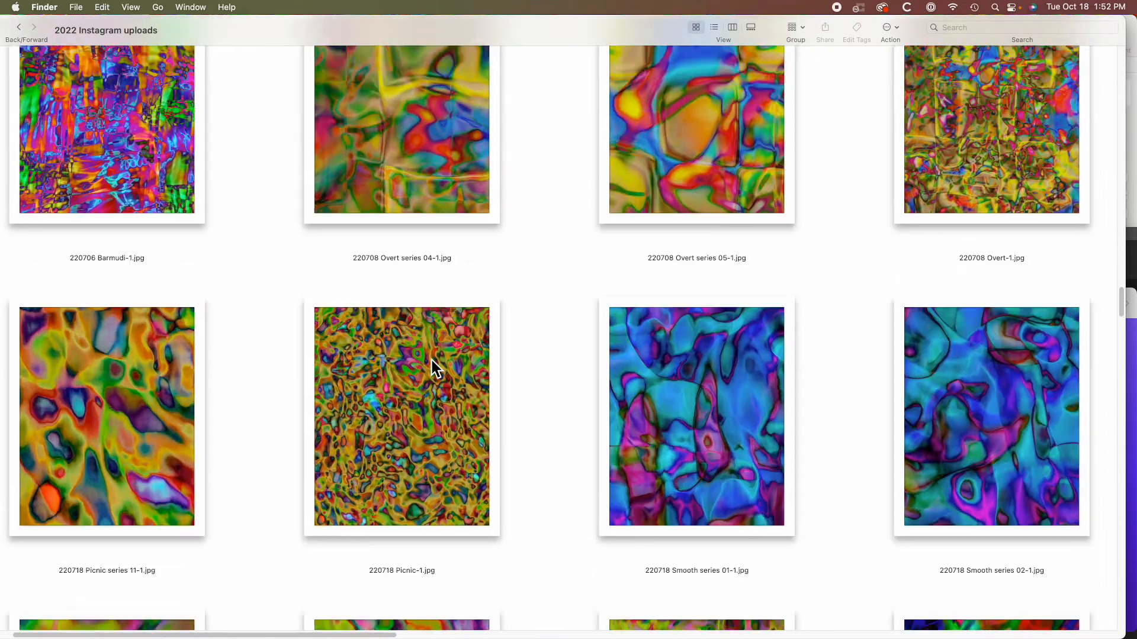
scroll(432, 360, up, 10)
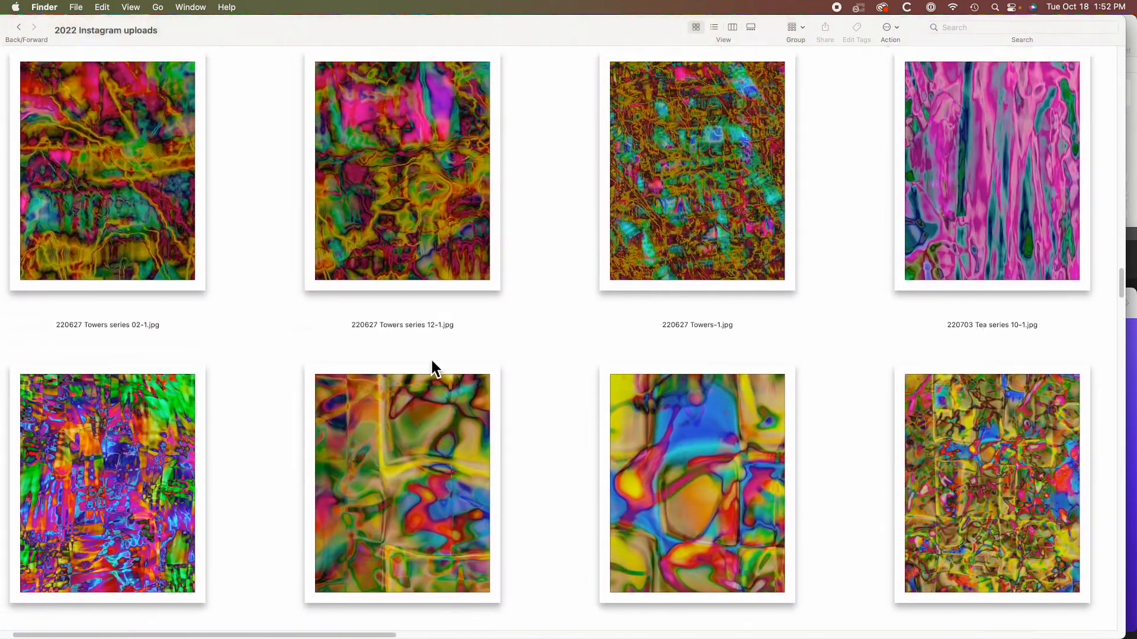
scroll(431, 360, up, 10)
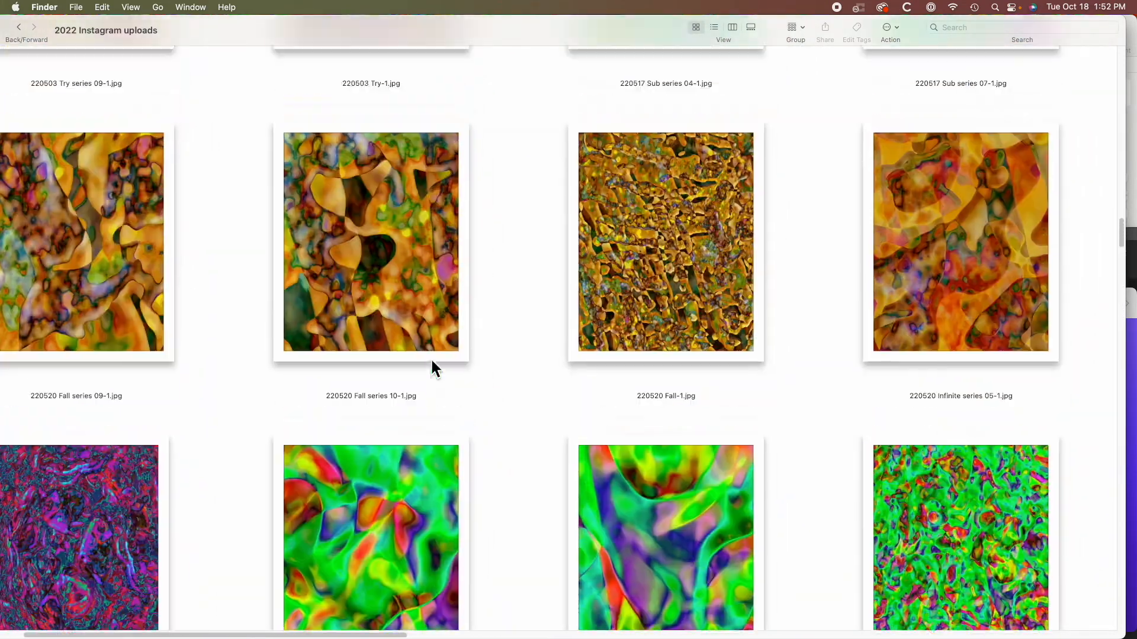
scroll(431, 360, up, 5)
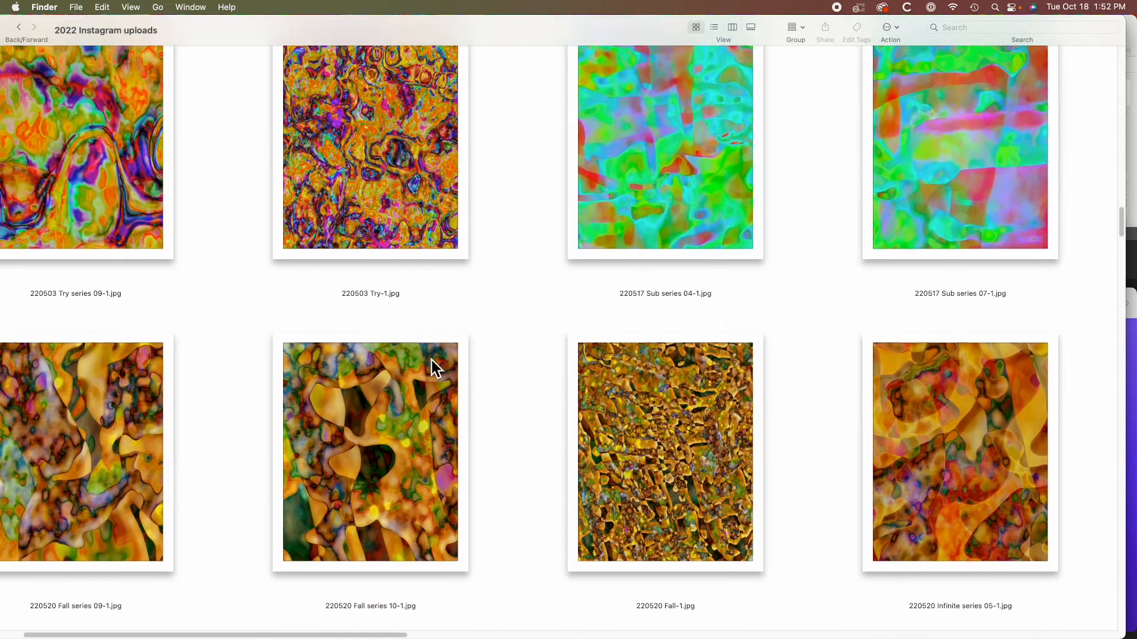
scroll(432, 360, up, 8)
scroll(431, 360, left, 2)
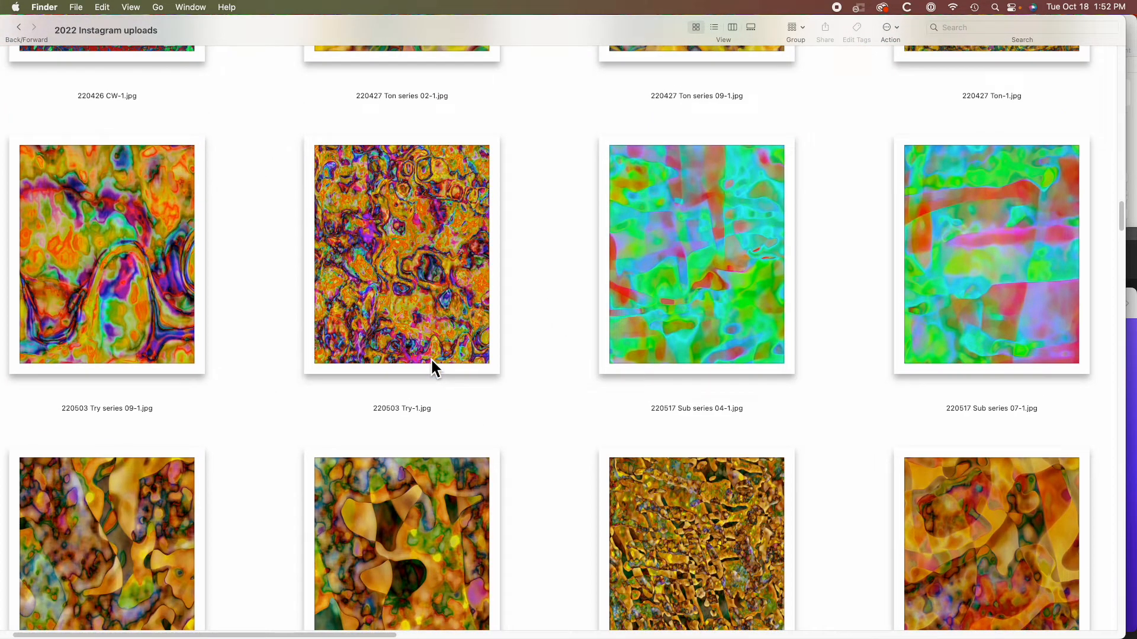
scroll(431, 360, up, 3)
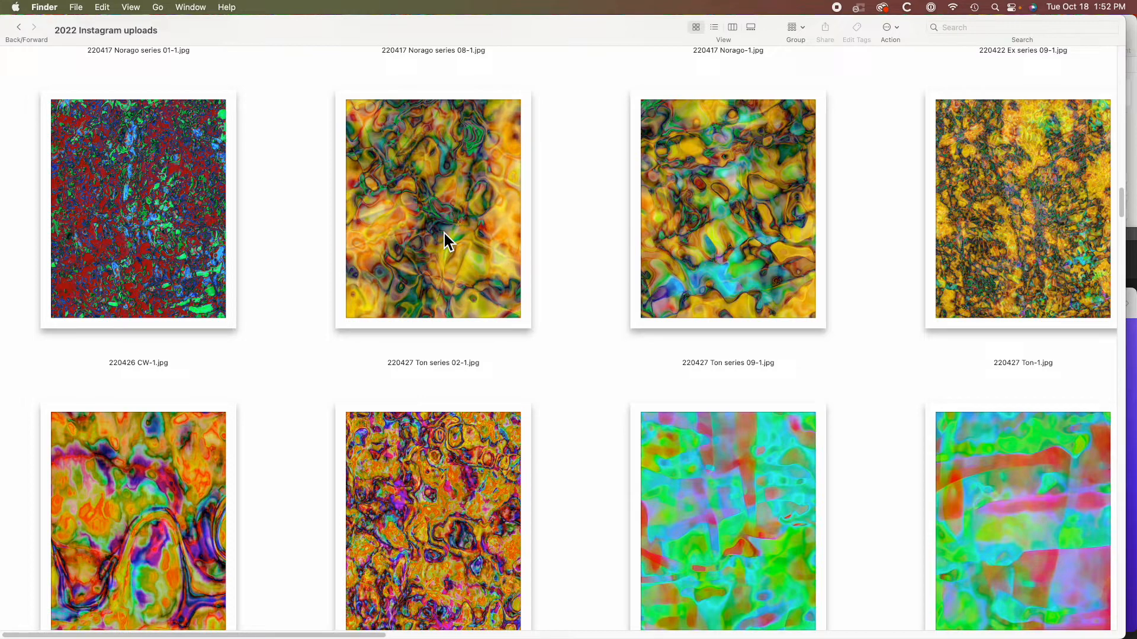
click(434, 362)
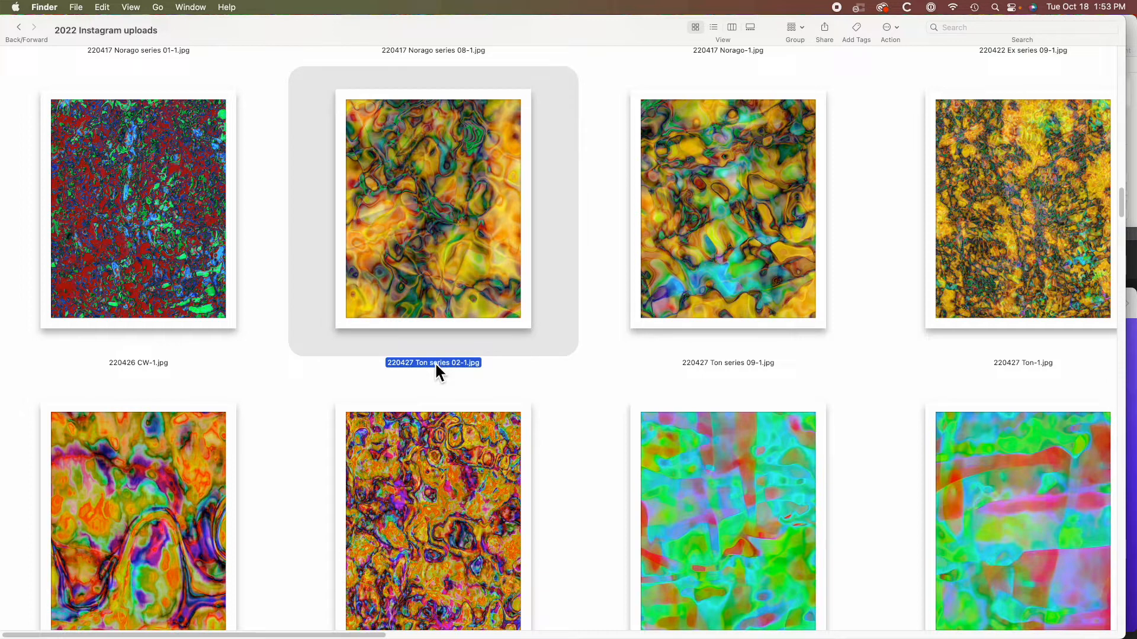
click(435, 363)
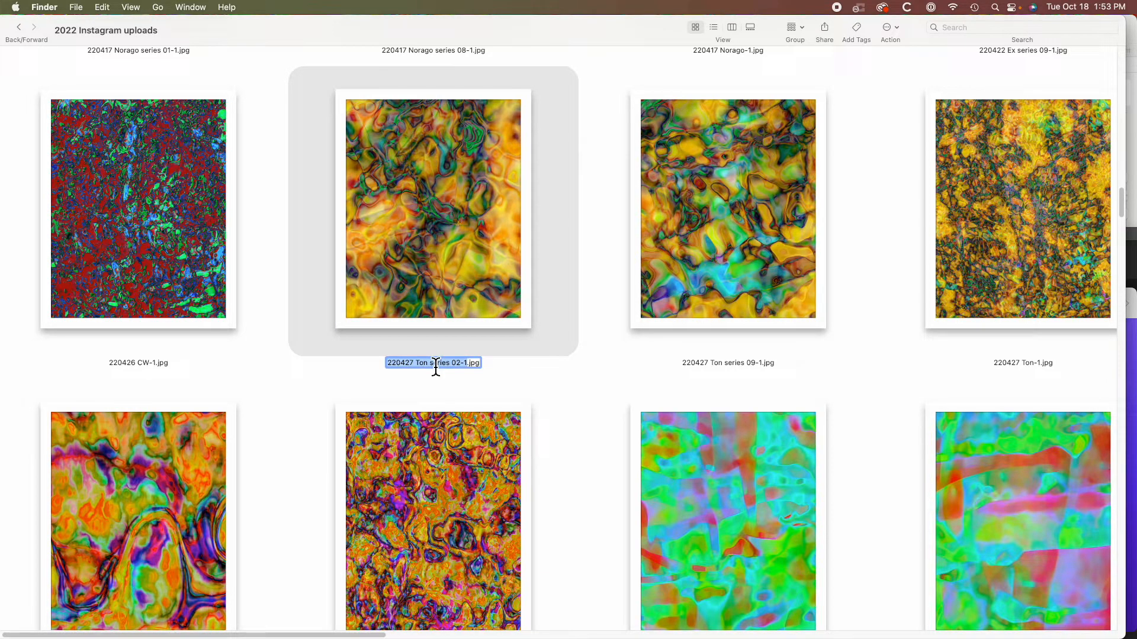
key(super+a)
key(super+c)
key(super+Tab)
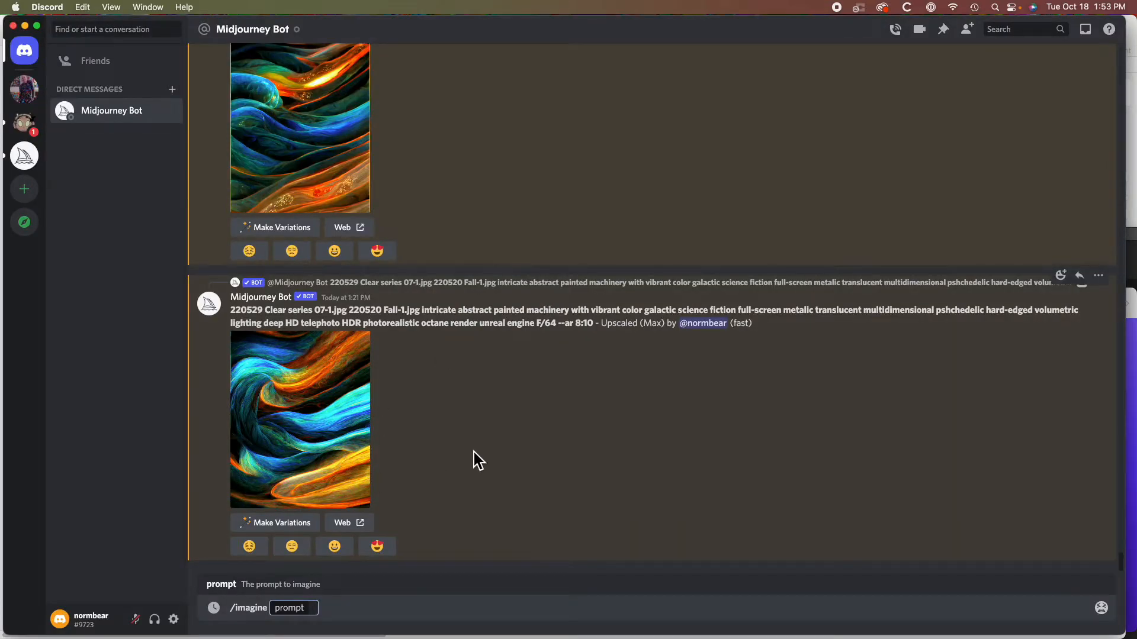
key(super+v)
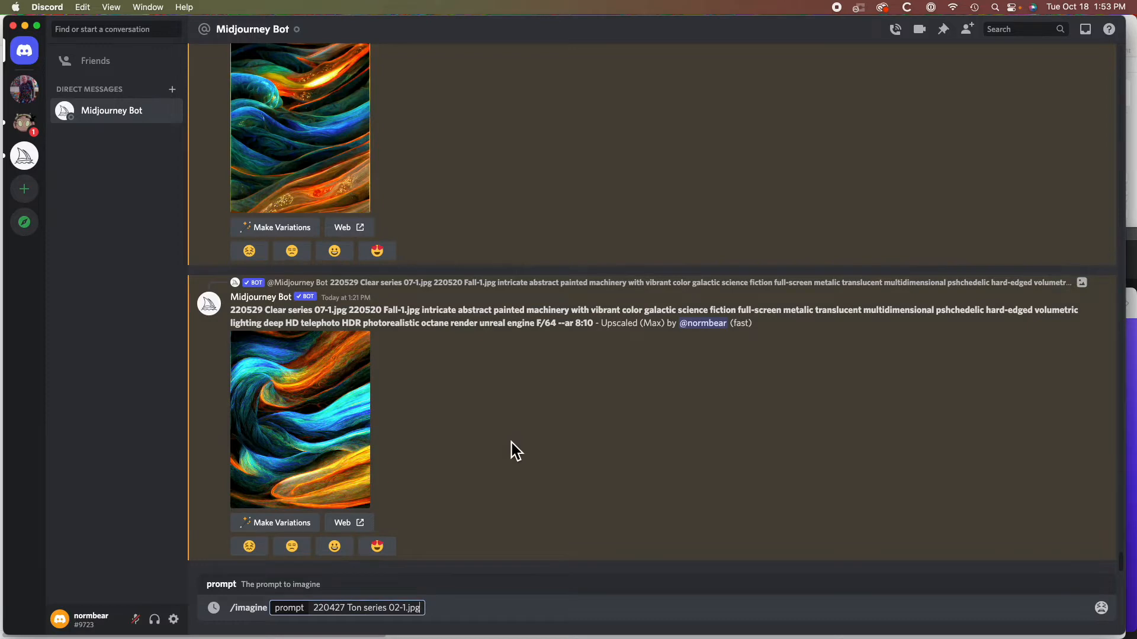
- Add the Finder file name 220517 Sub series 04-1.jpg to the Discord prompt, separated from the first name by a space
key(super+Tab)
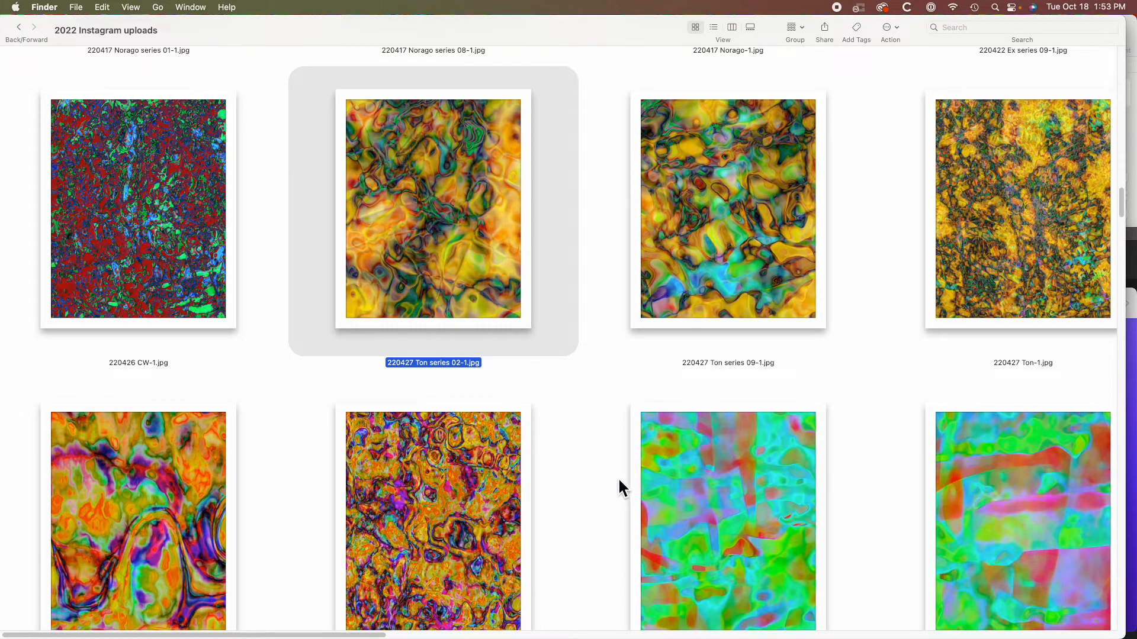
scroll(618, 477, down, 5)
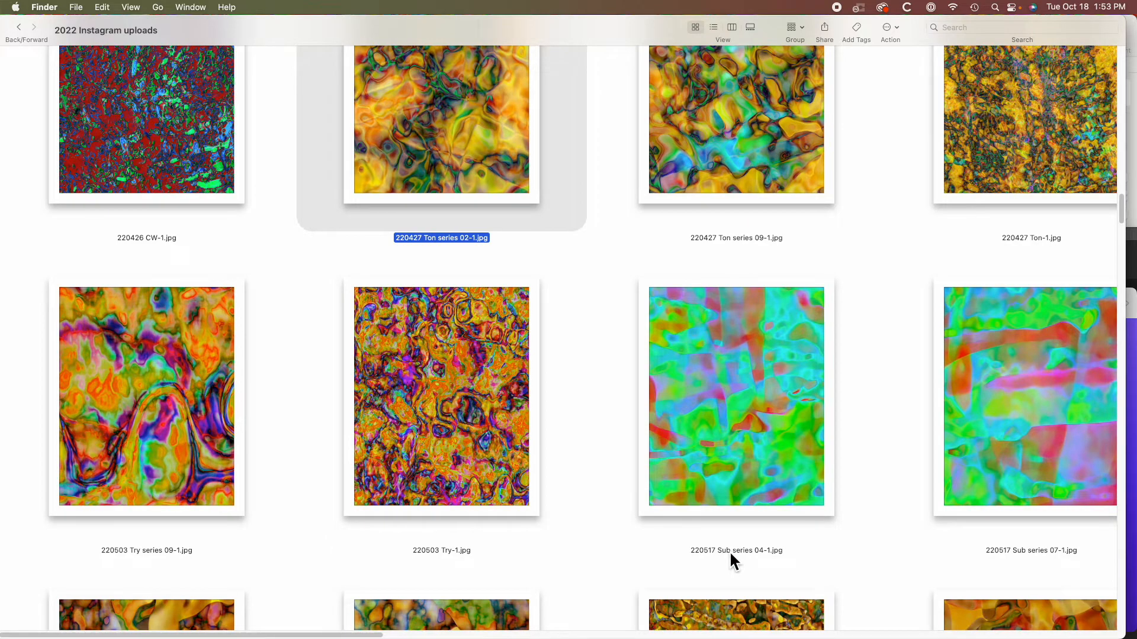
click(729, 550)
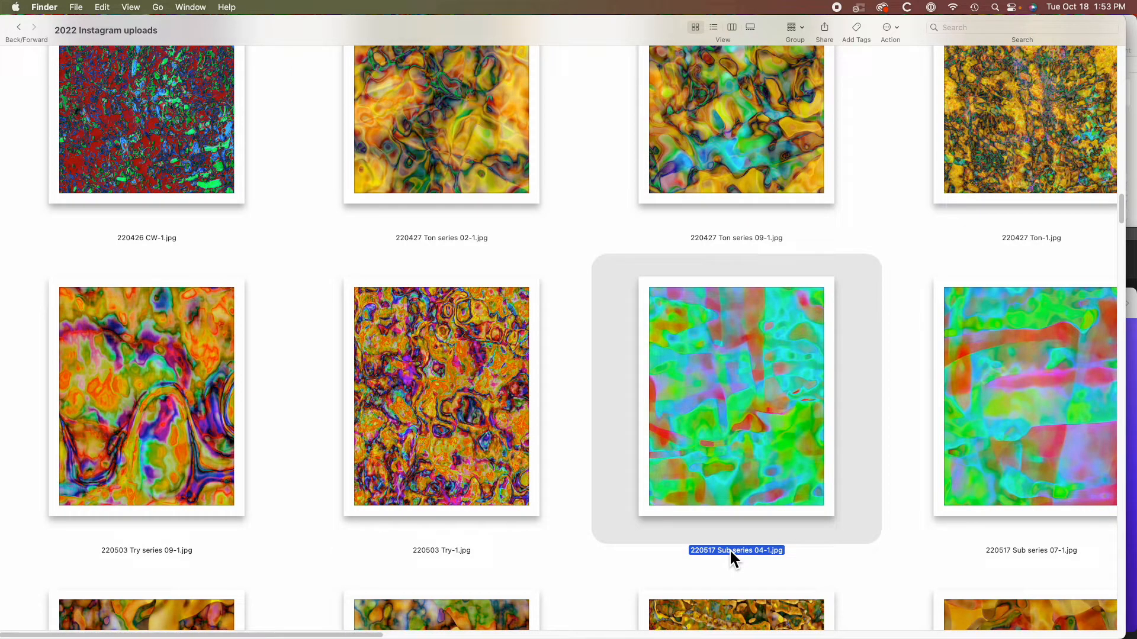
click(729, 548)
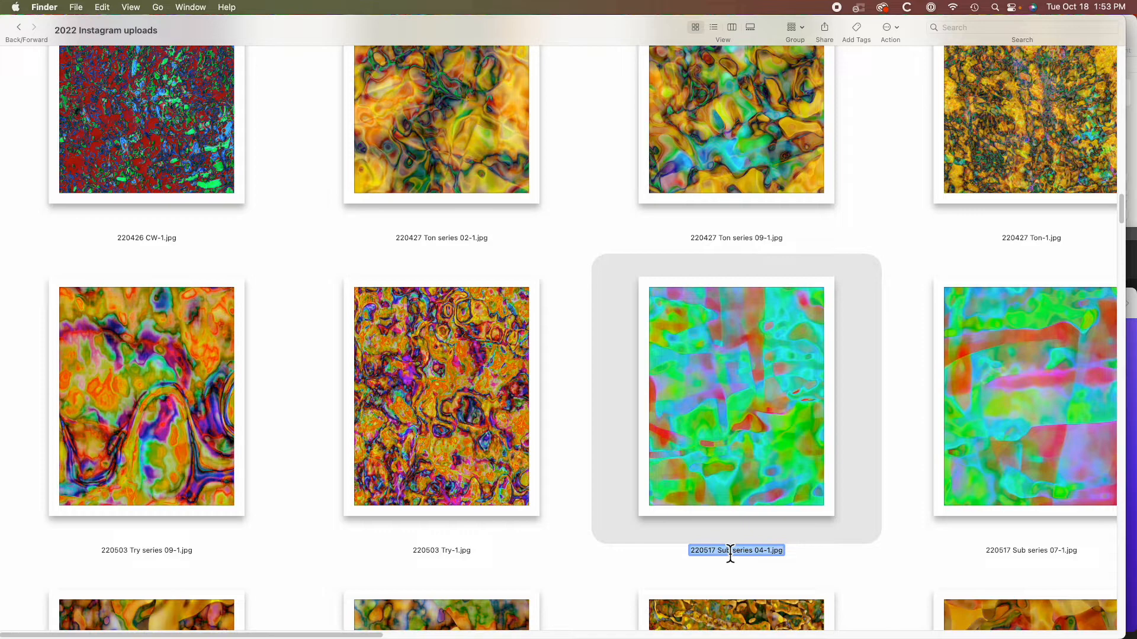
key(super+Tab)
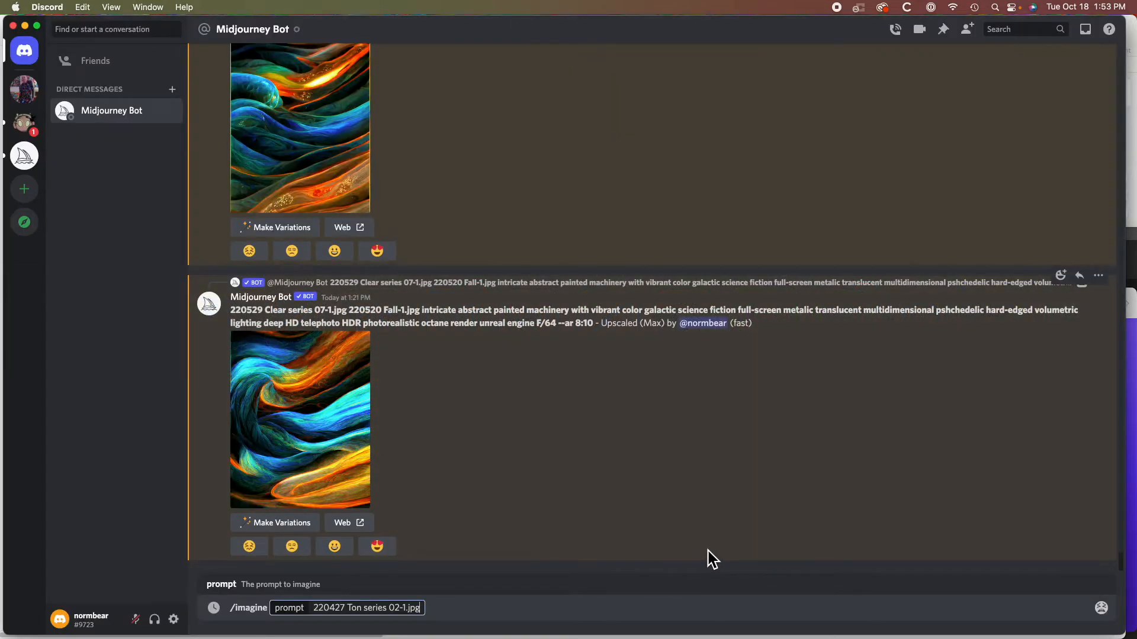
text(220517 Sub series 04-1.jpg)
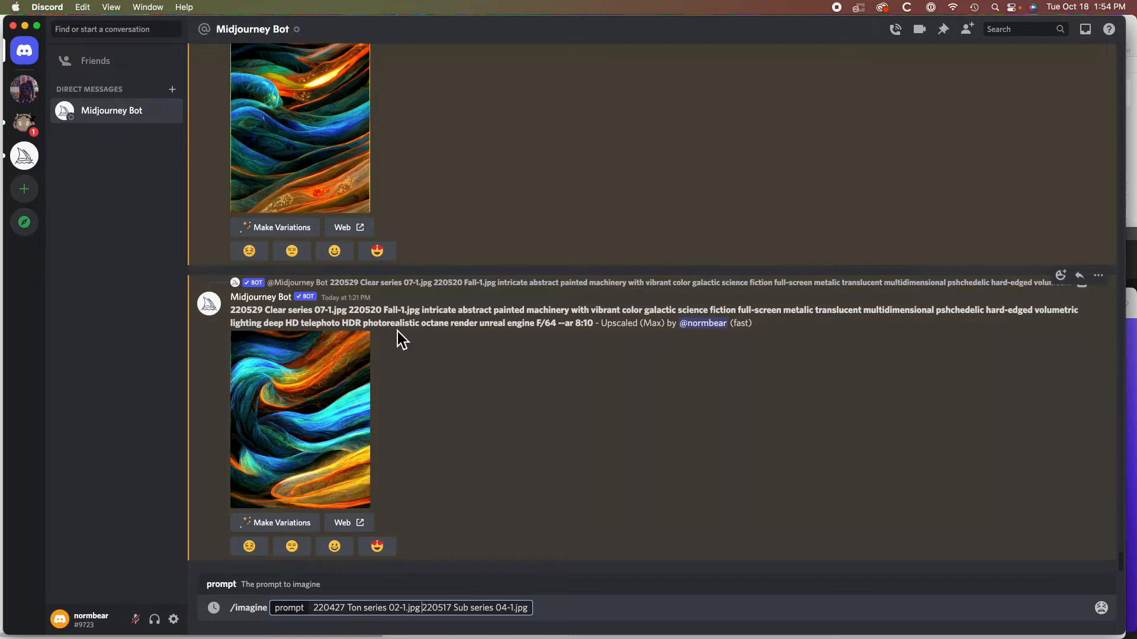
- Append the previous prompt's wording from "intricate abstract painted machinery" through "--ar 8:10" and submit the /imagine prompt
double_click(443, 312)
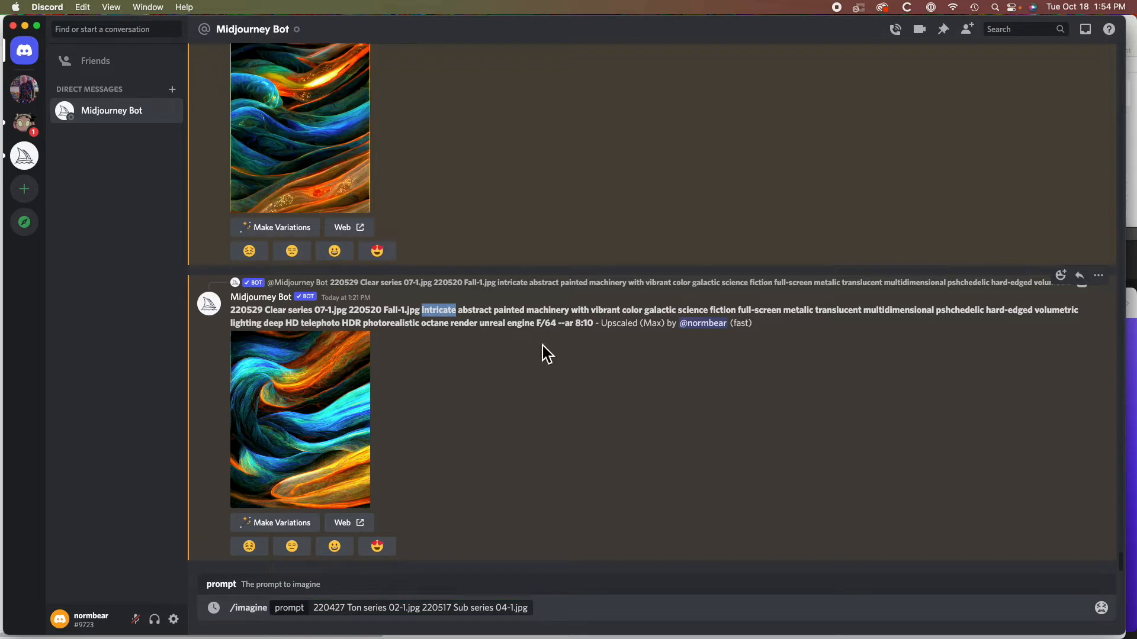
shift+click(596, 330)
key(super+c)
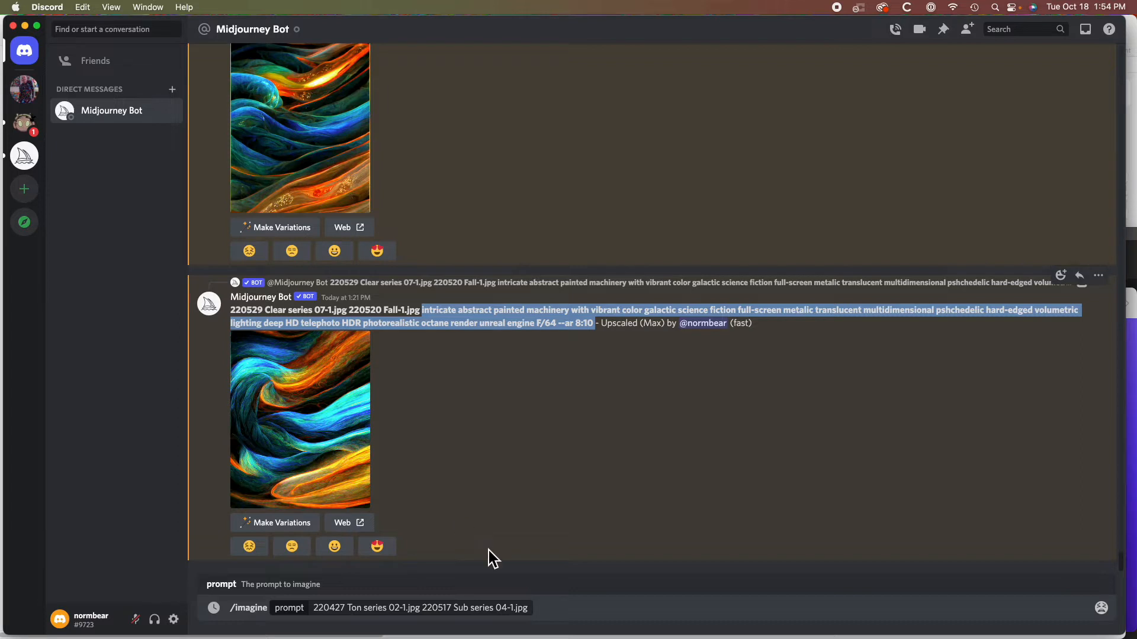
click(533, 609)
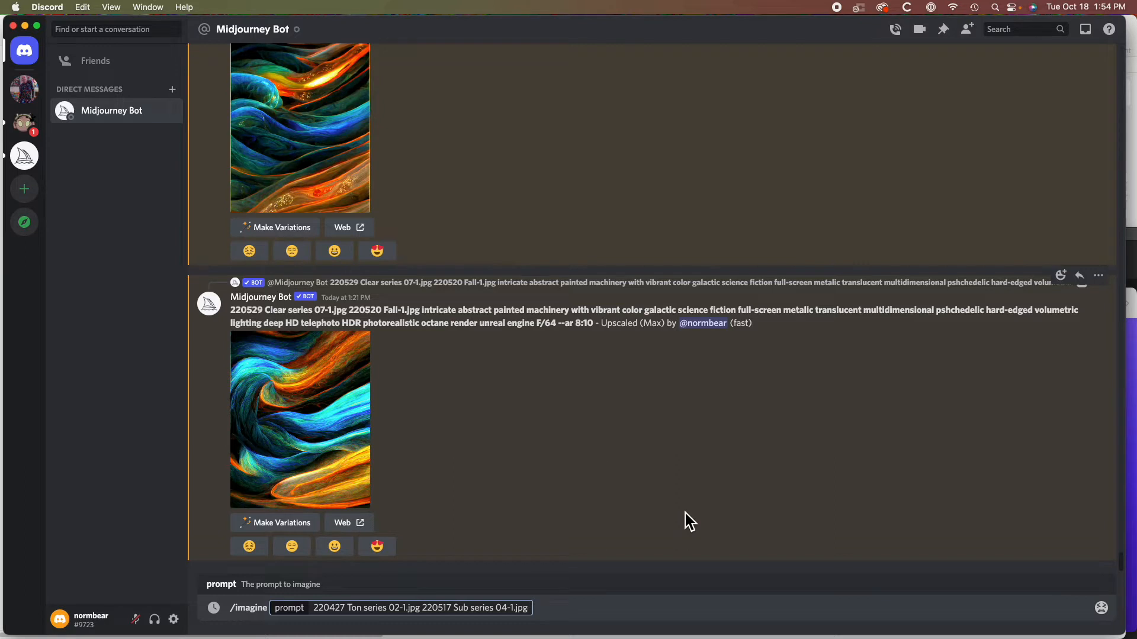
key(super+v)
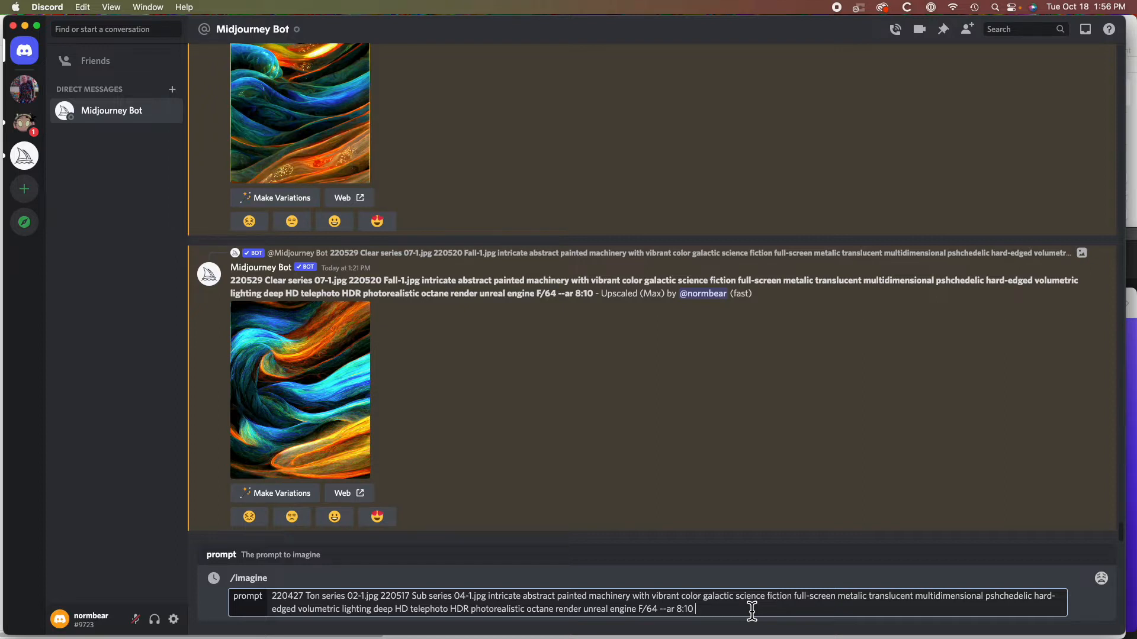
key(Return)
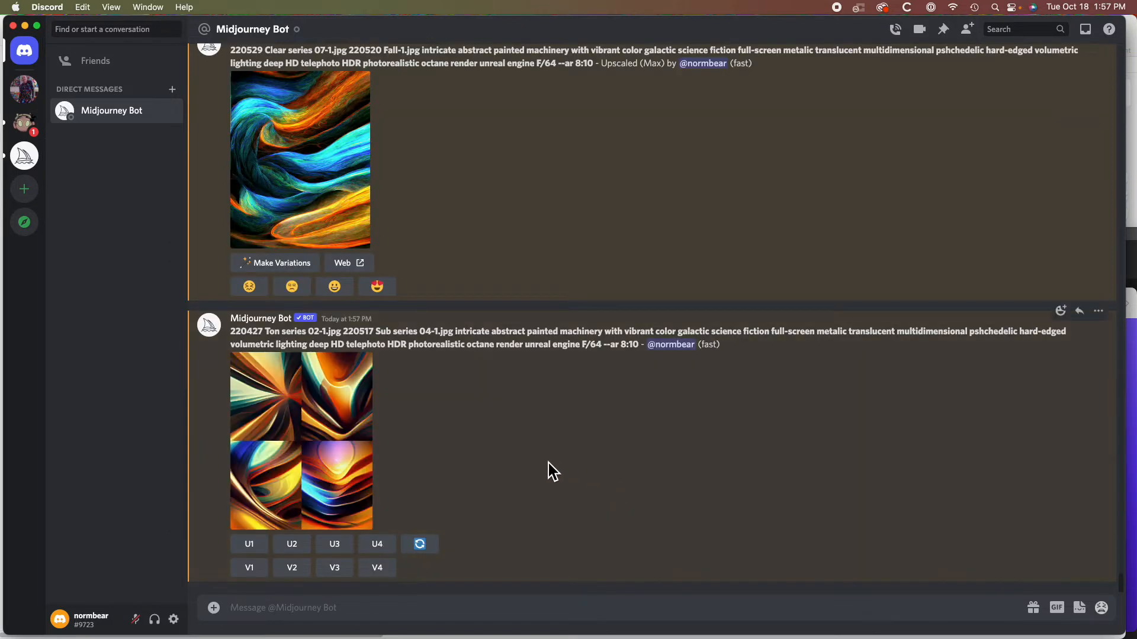
- View the generated four-image grid enlarged, close the preview, and upscale images 3 and 4
click(315, 450)
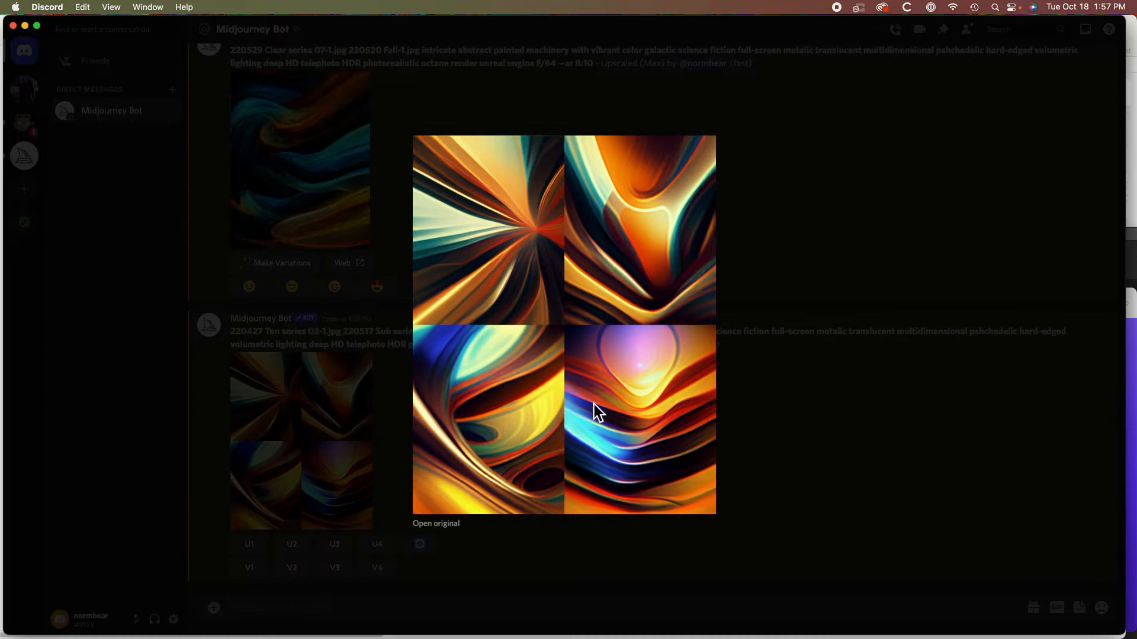
click(329, 442)
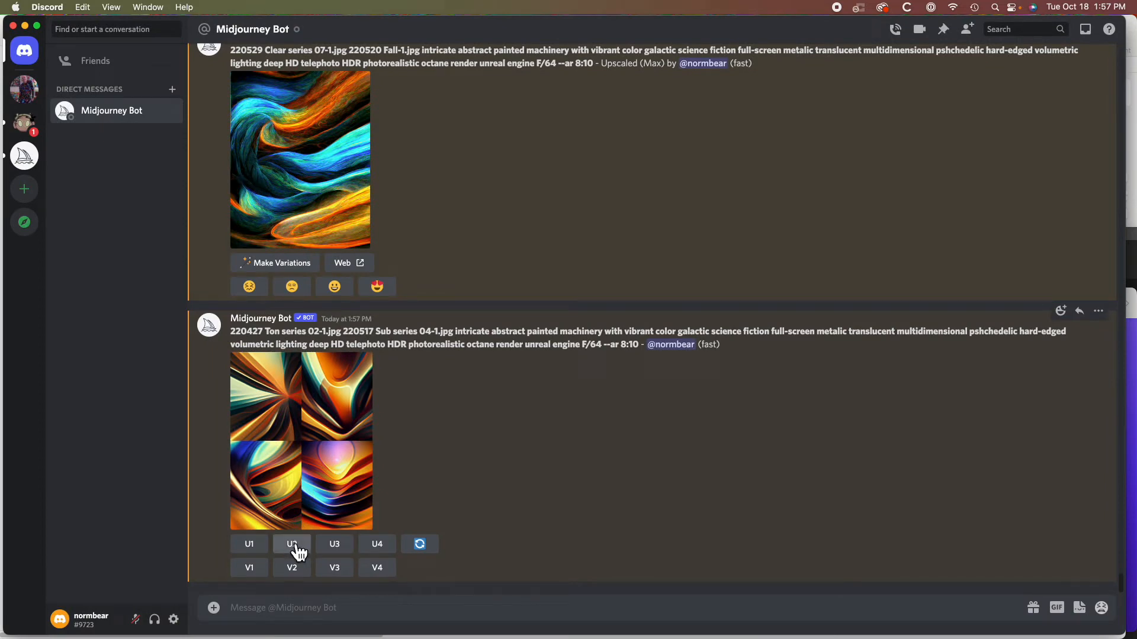
click(335, 549)
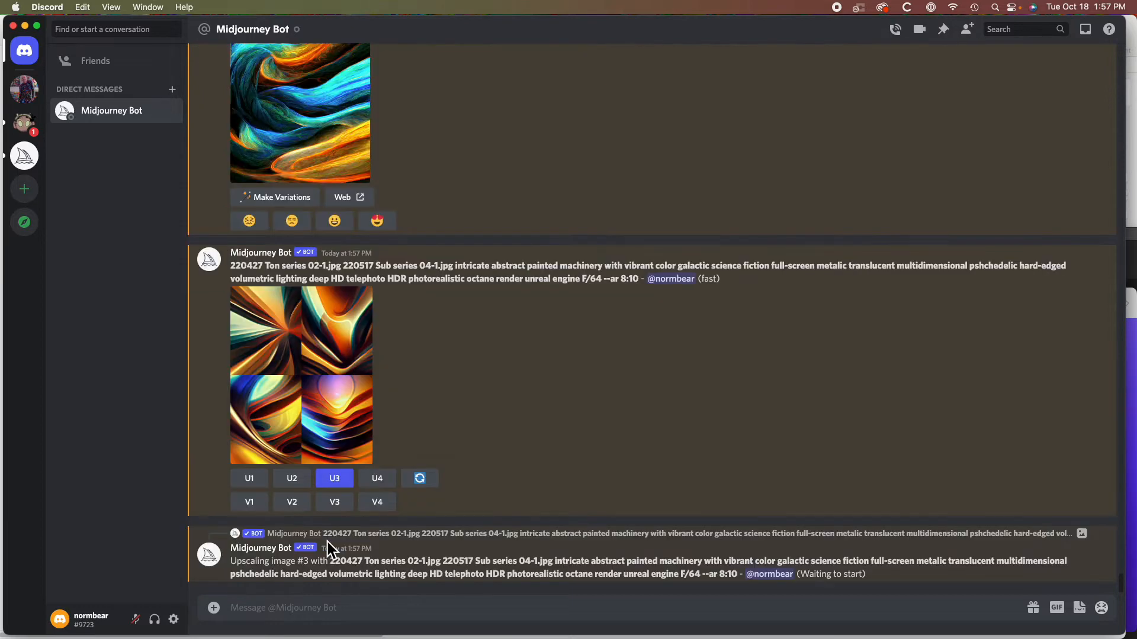
click(377, 478)
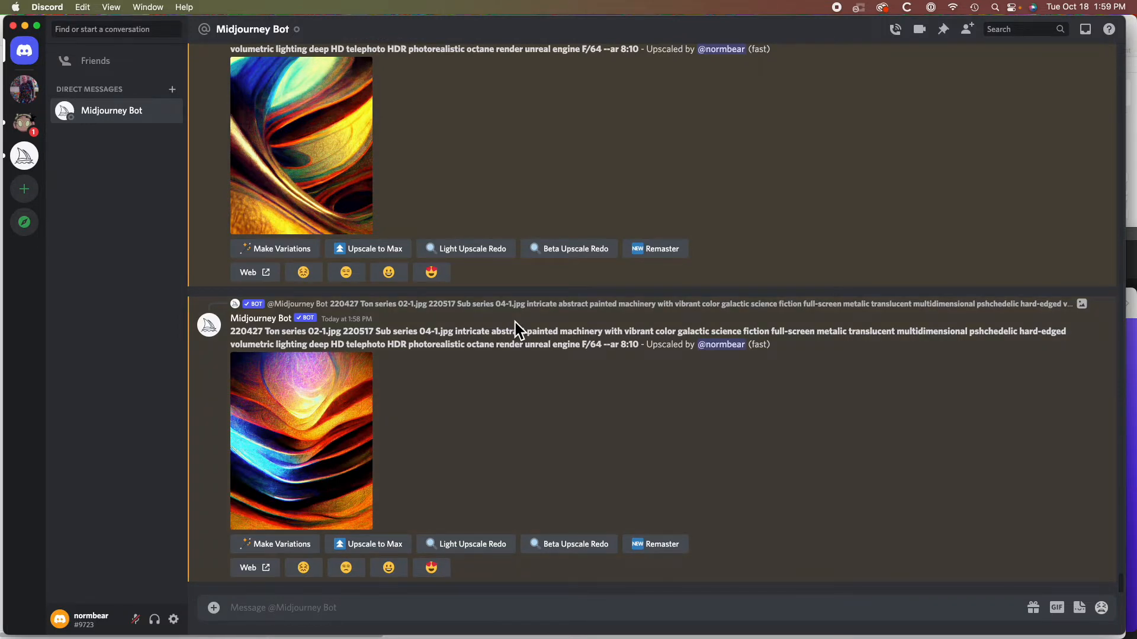
- View the upscaled blue-and-yellow curved image enlarged, close the preview, and run Upscale to Max on it
scroll(635, 199, up, 5)
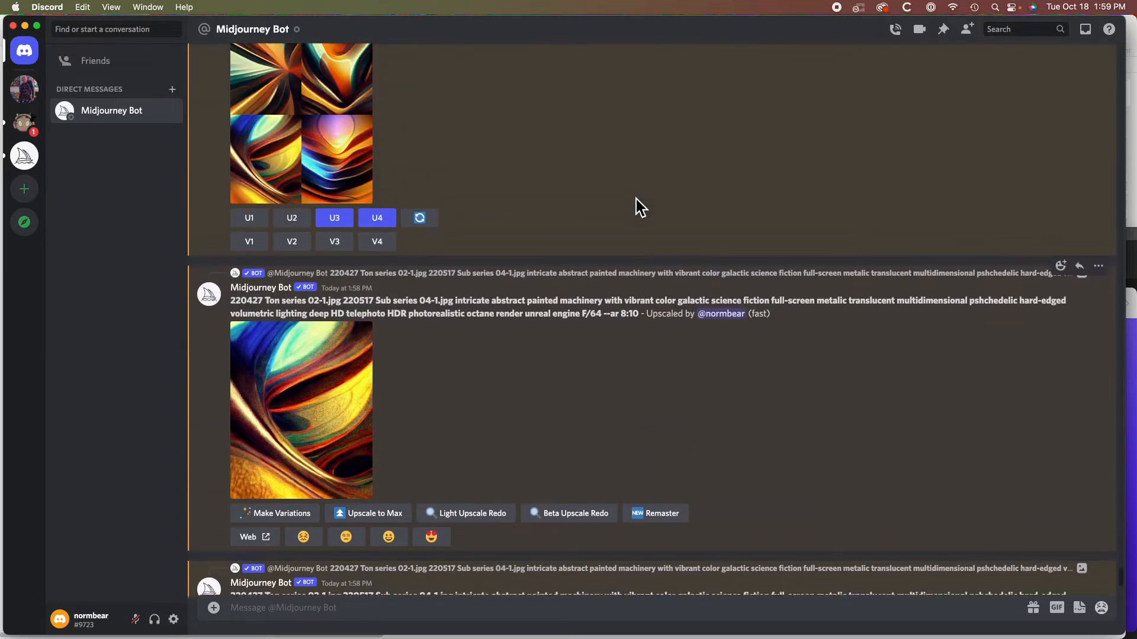
scroll(635, 199, down, 5)
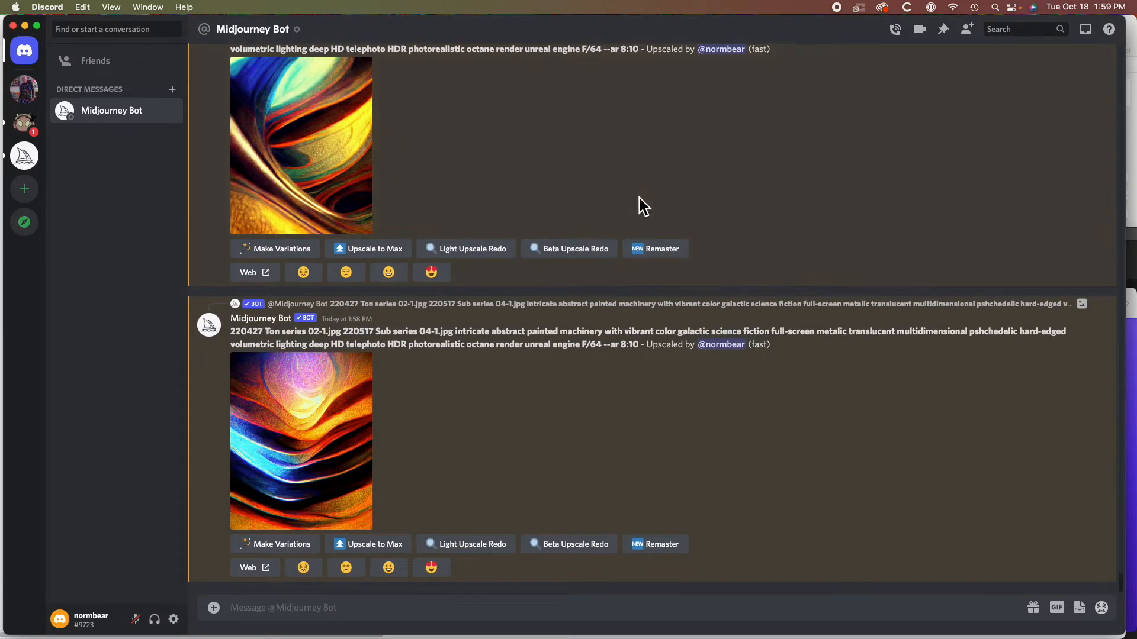
click(353, 187)
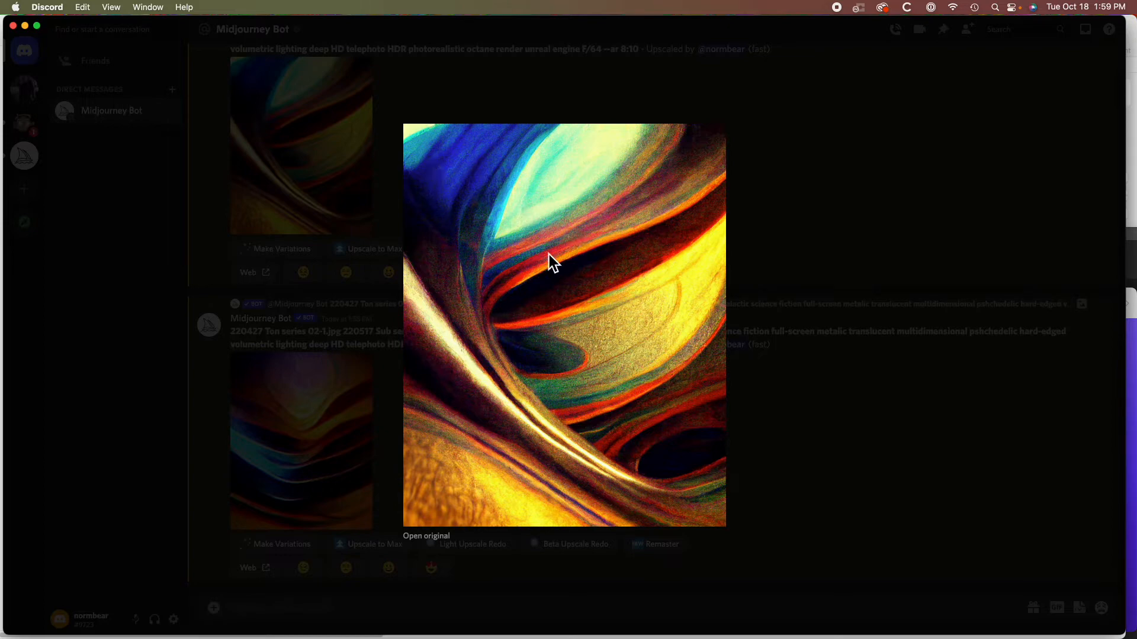
click(300, 293)
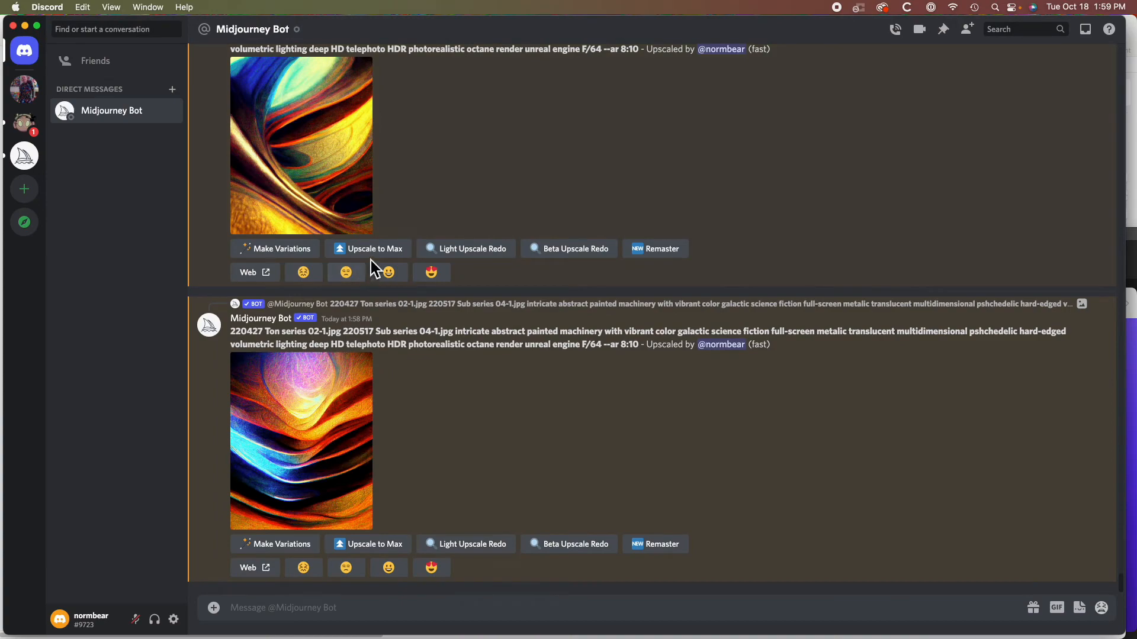
click(386, 253)
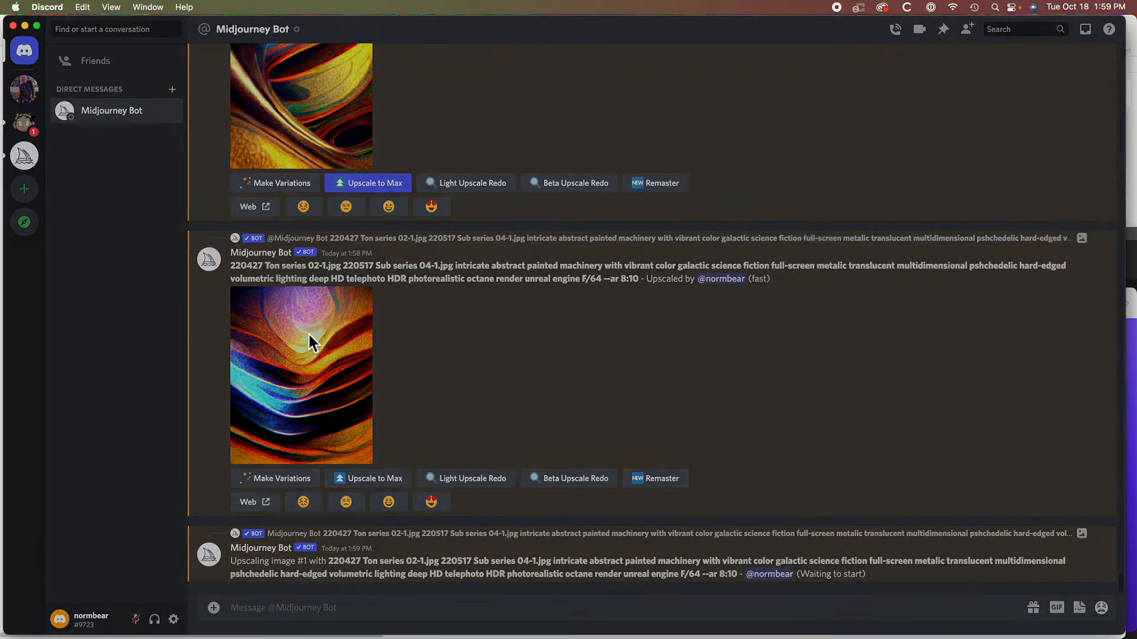
- View the upscaled orange-and-blue wave image enlarged, close the preview, and run Upscale to Max on it
click(309, 336)
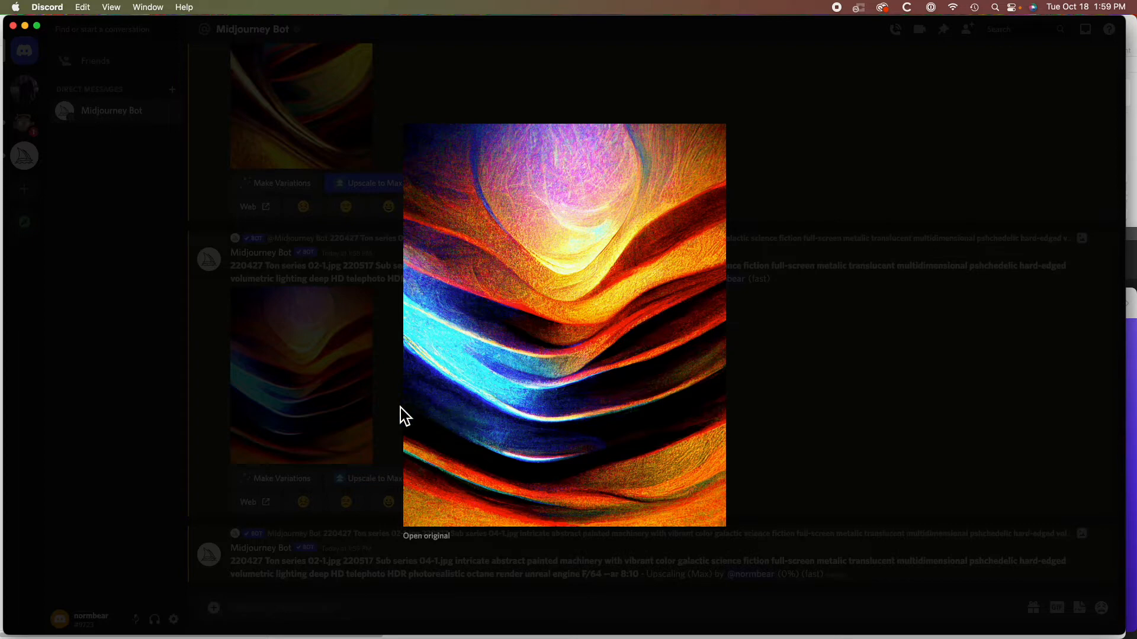
click(308, 388)
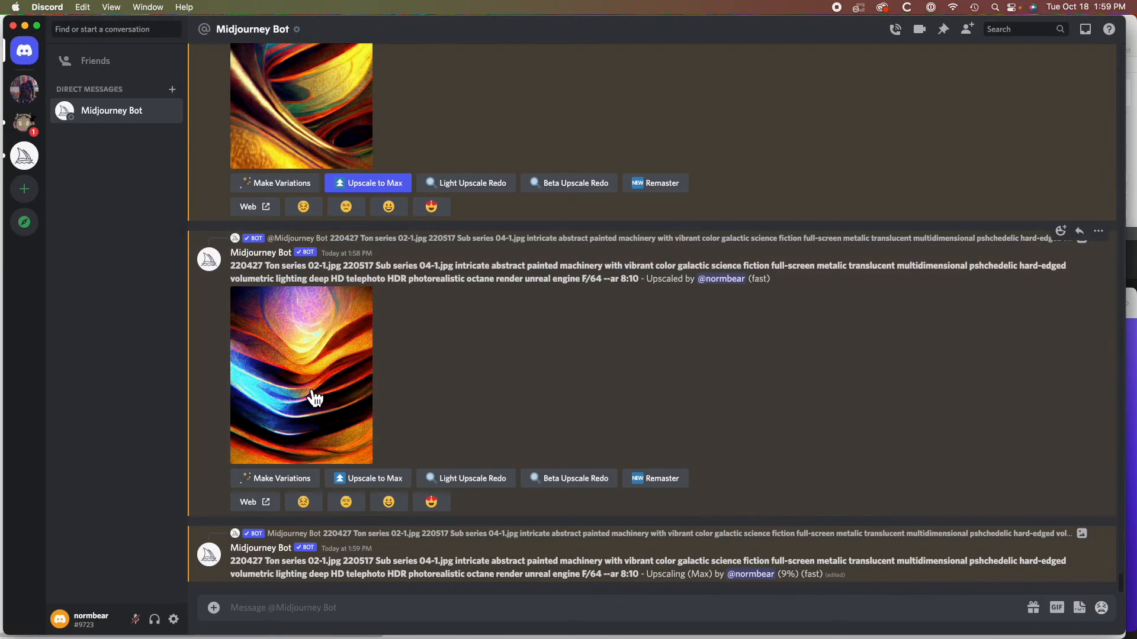
click(374, 481)
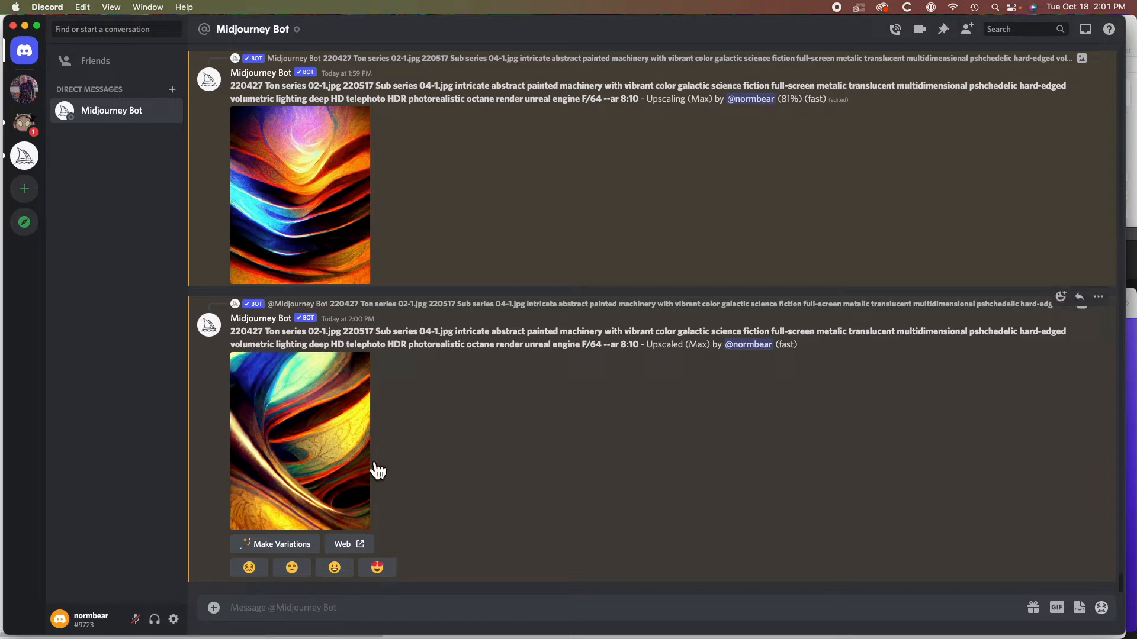
- Enlarge the max-upscaled blue-and-yellow image and save it as 221018 Lace.png in the 202210 Midjourney folder
click(348, 473)
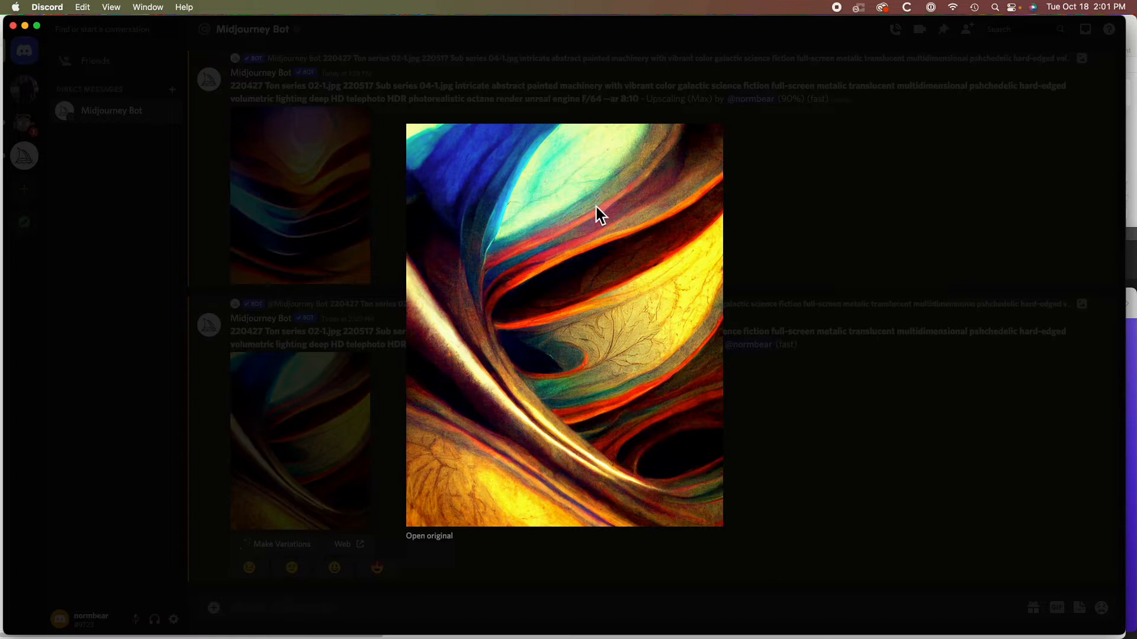
right_click(585, 293)
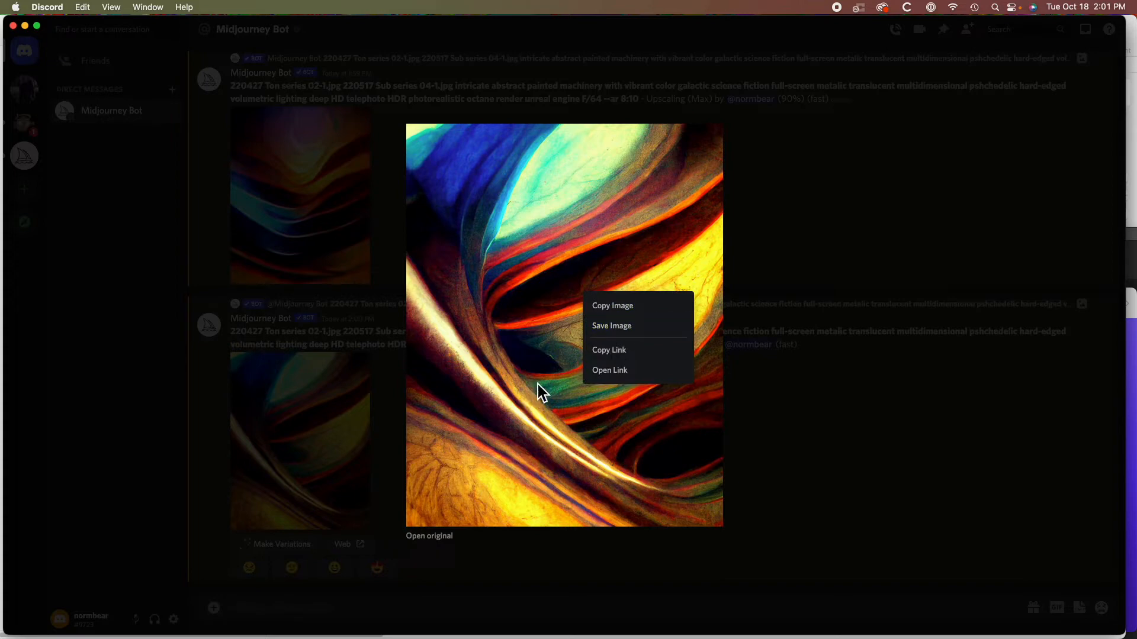
click(543, 364)
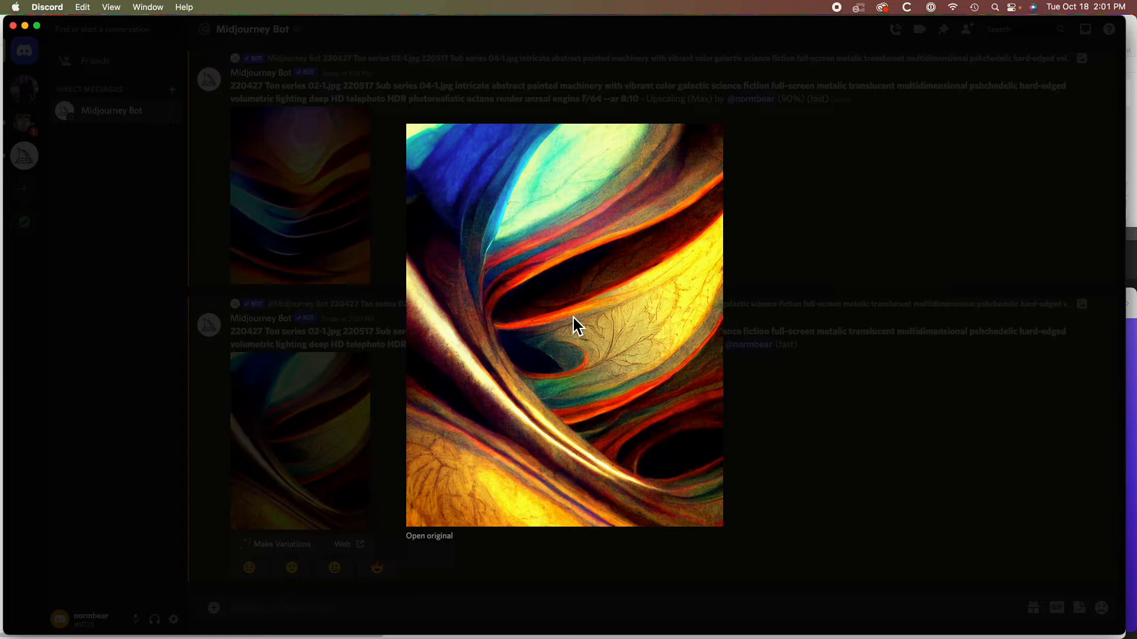
right_click(573, 318)
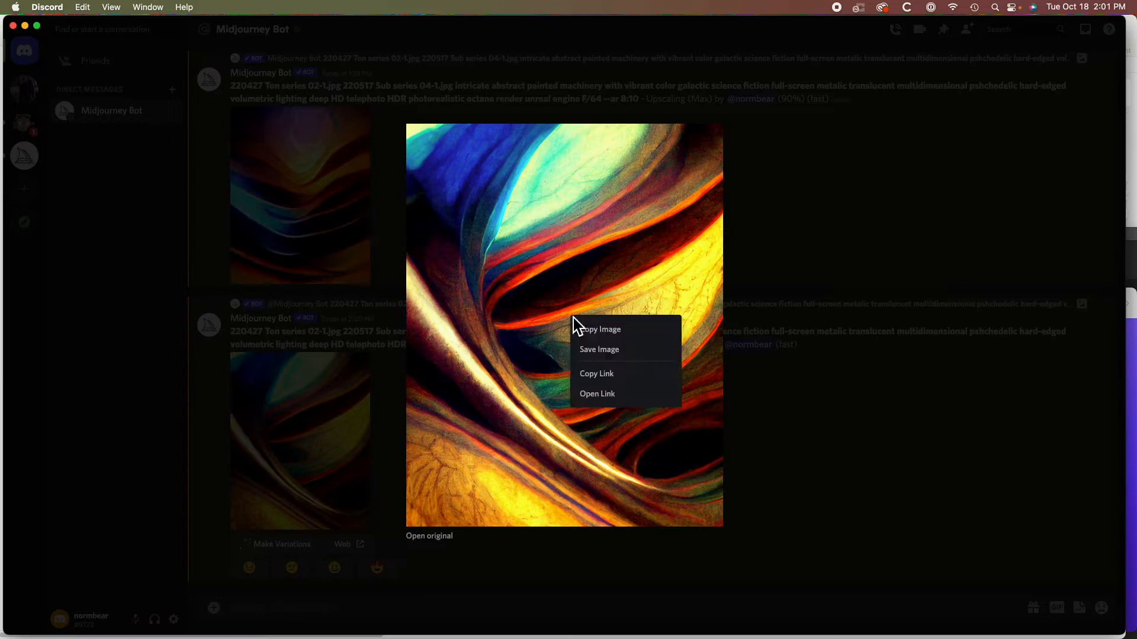
click(592, 347)
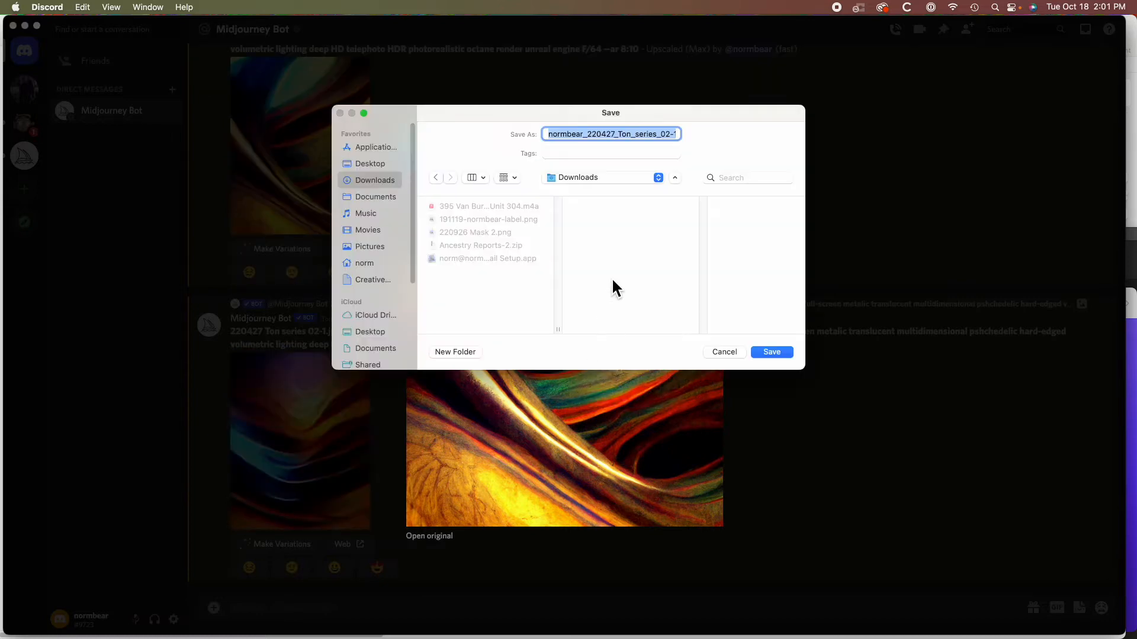
text(22)
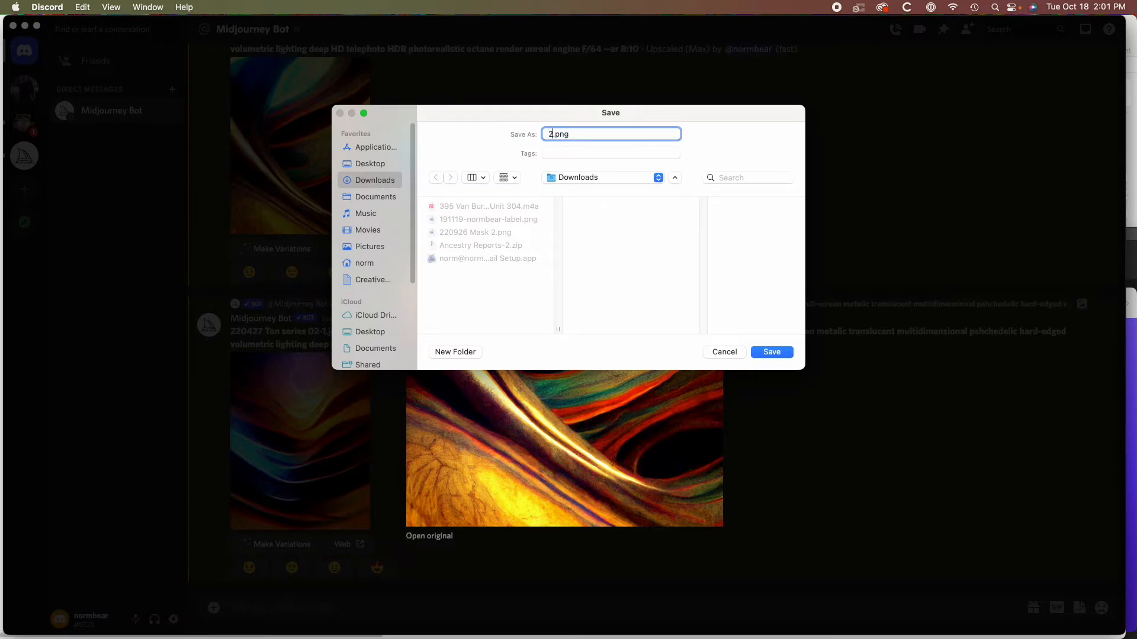
text(1018 Lace)
click(605, 179)
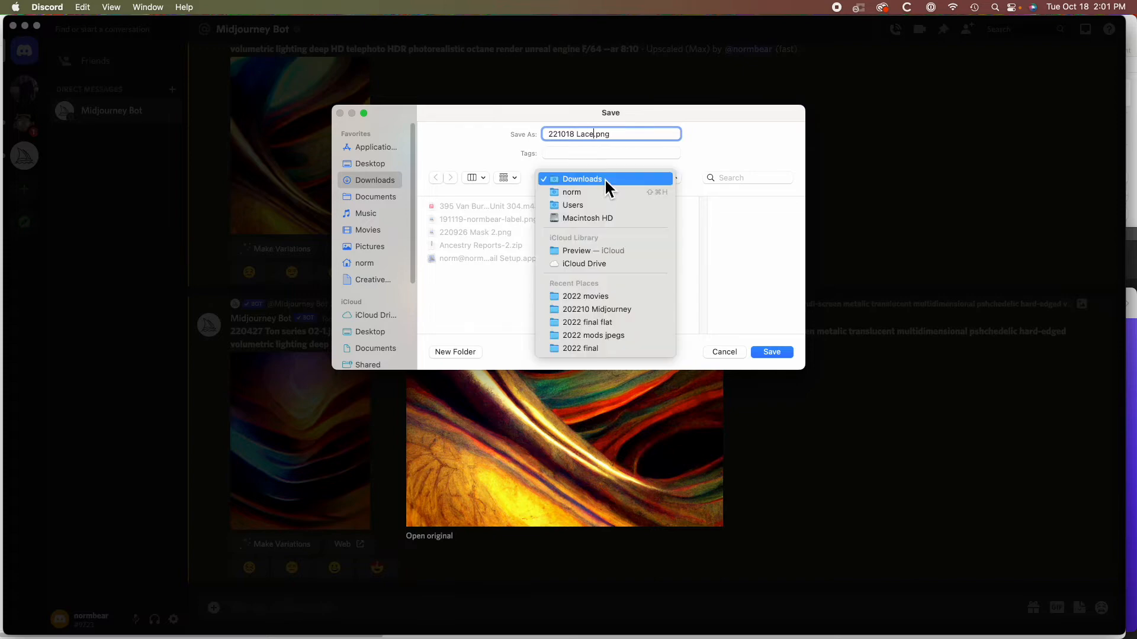
click(605, 310)
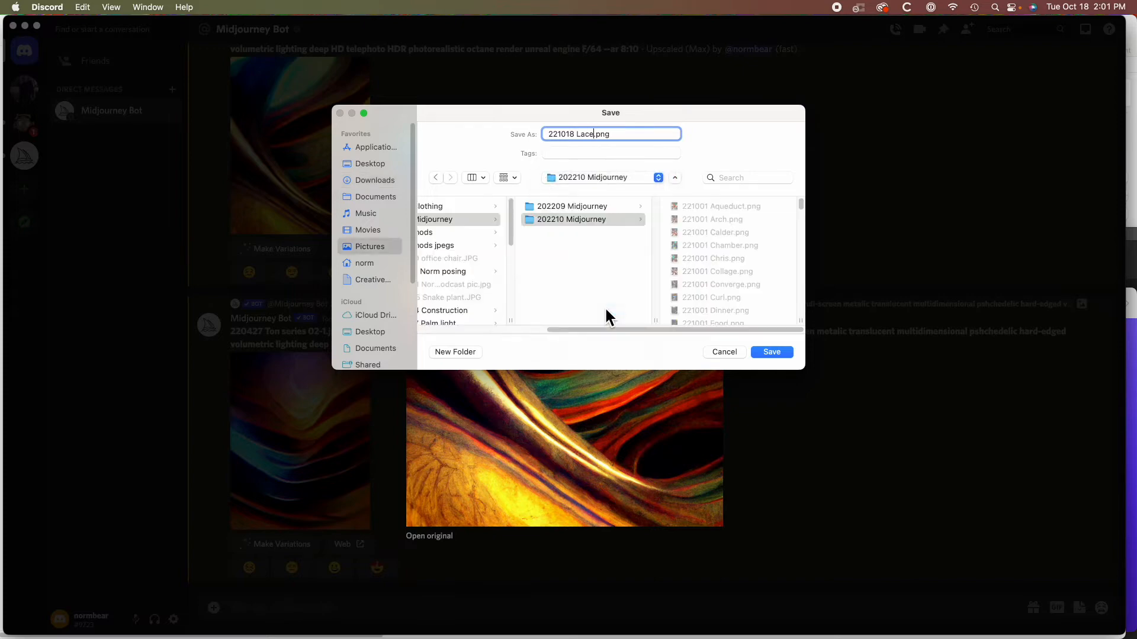
click(767, 354)
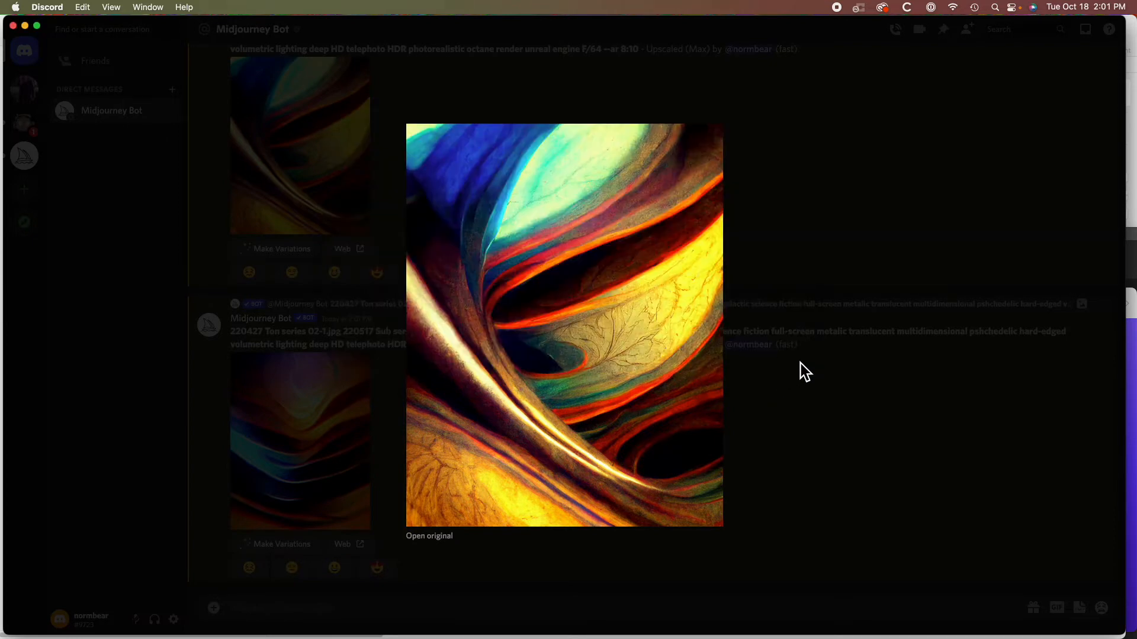
- Close the preview and examine the max-upscaled orange-and-blue wave image enlarged
click(315, 321)
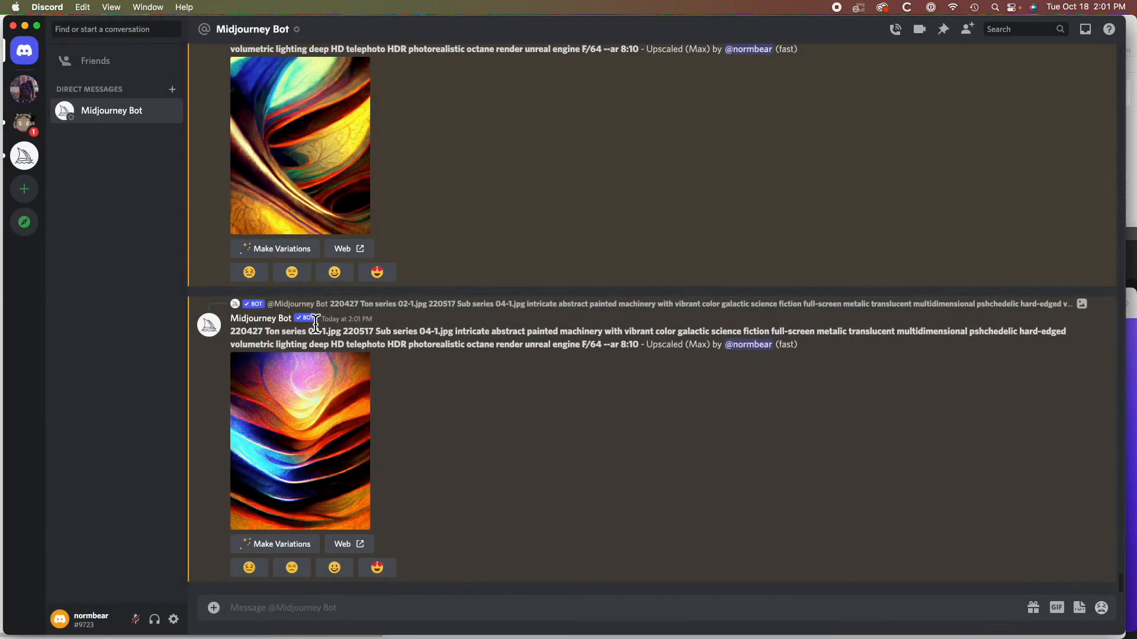
click(347, 427)
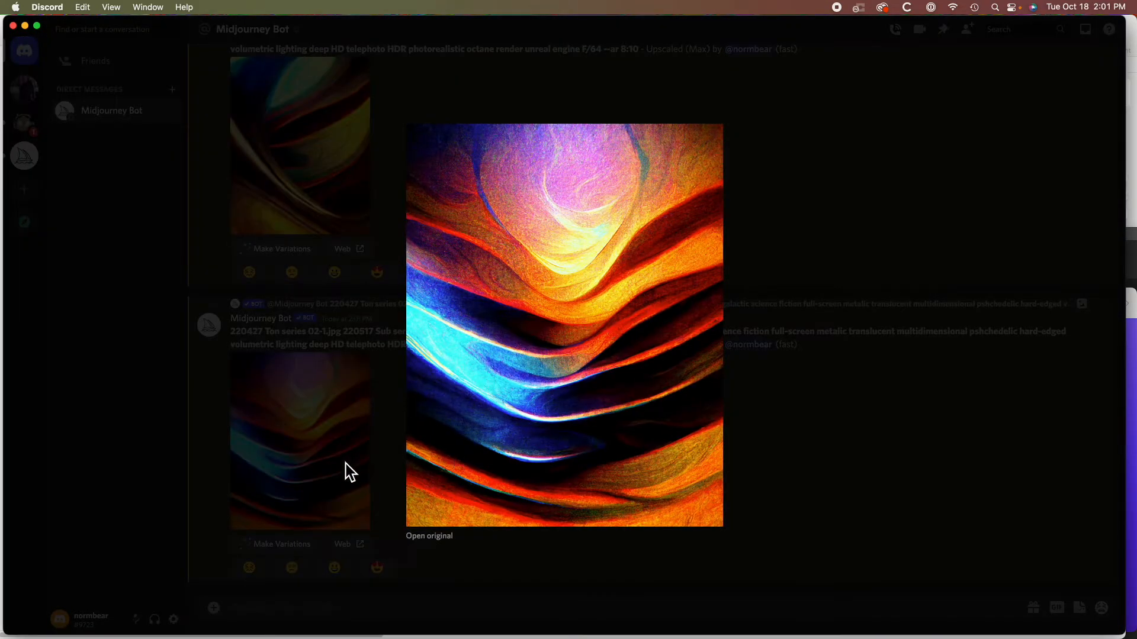
click(324, 460)
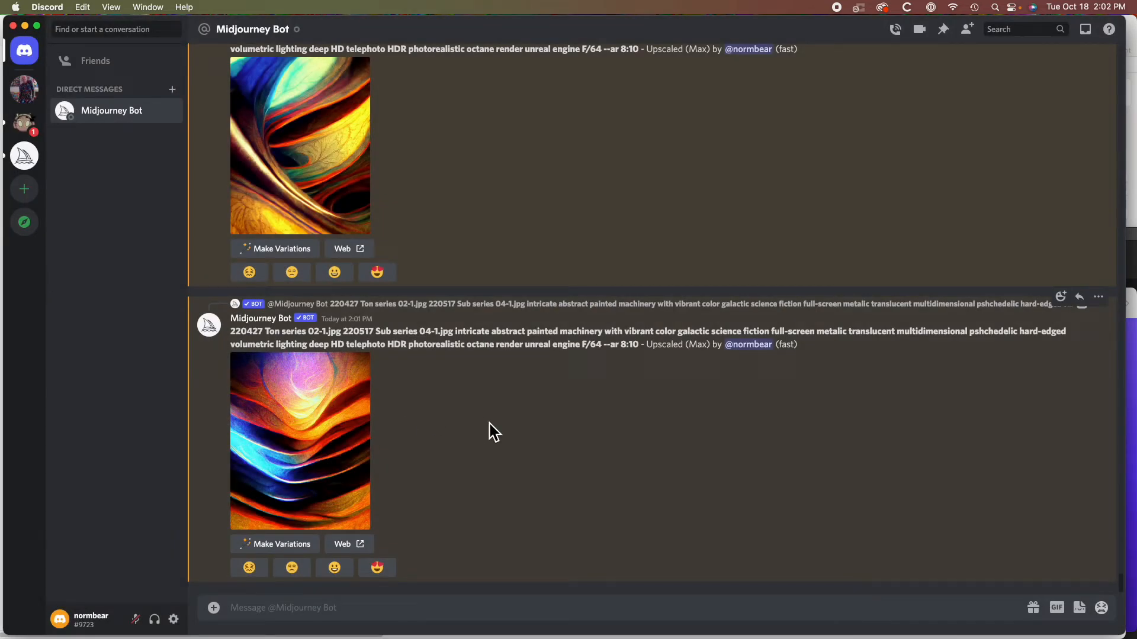
- Switch to Finder, show the files in columns, and open 202210 Midjourney inside the 2022 Midjourney folder
key(super+Tab)
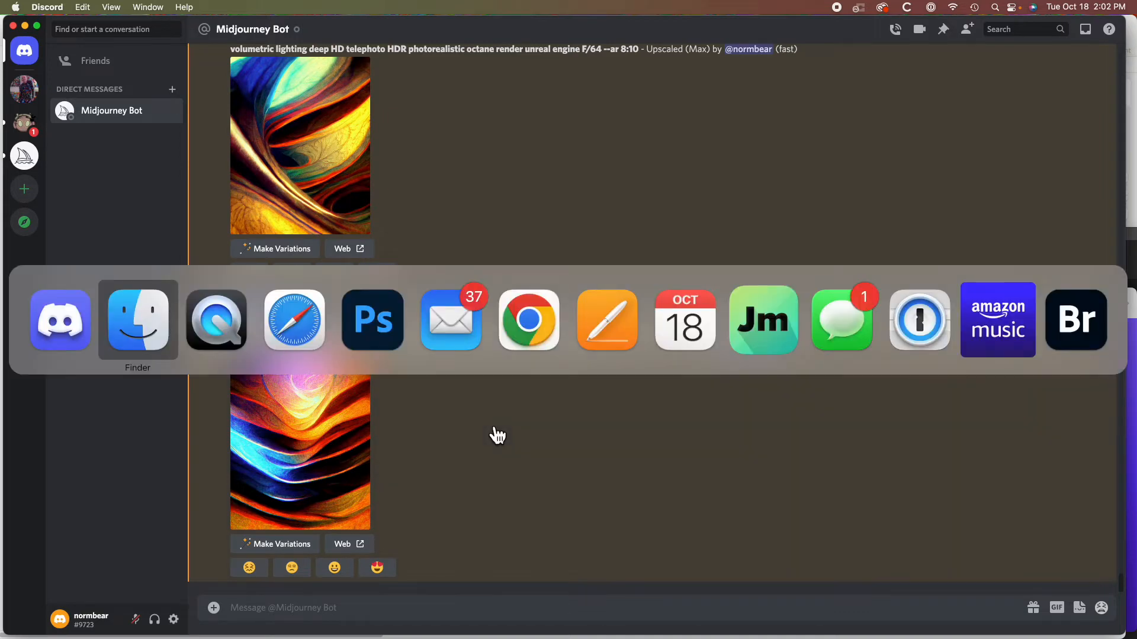
click(166, 327)
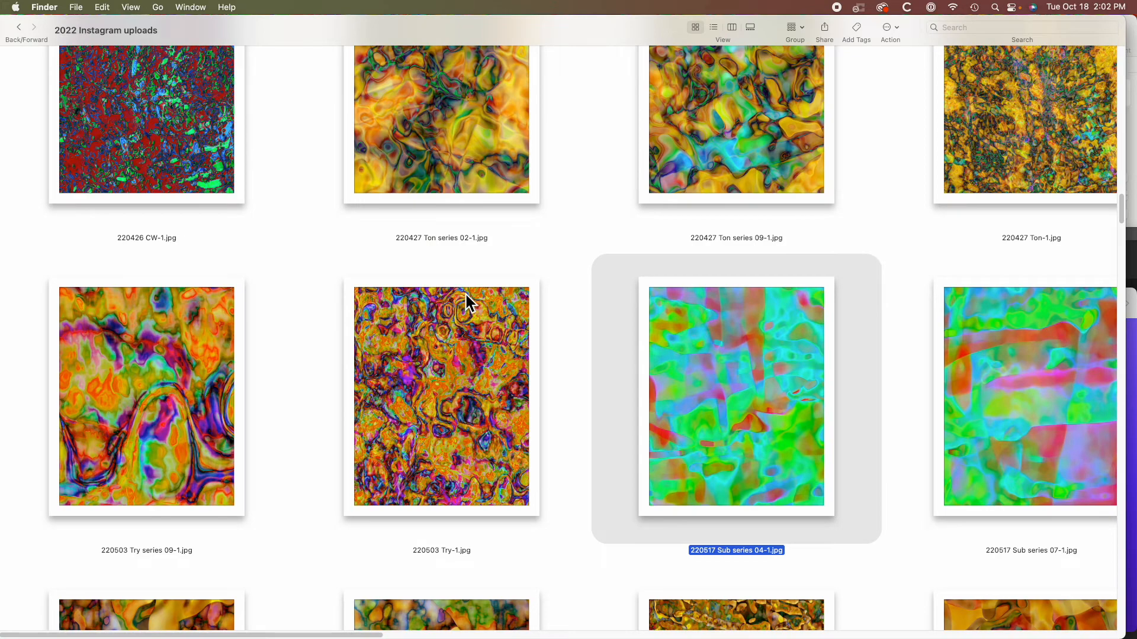
scroll(466, 299, down, 5)
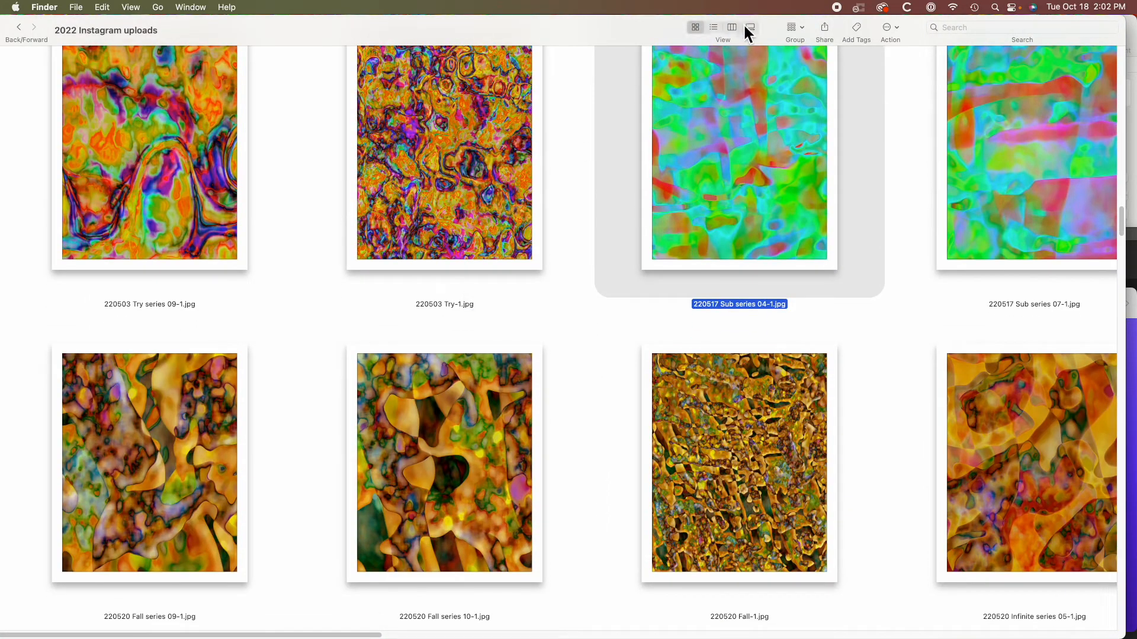
click(733, 26)
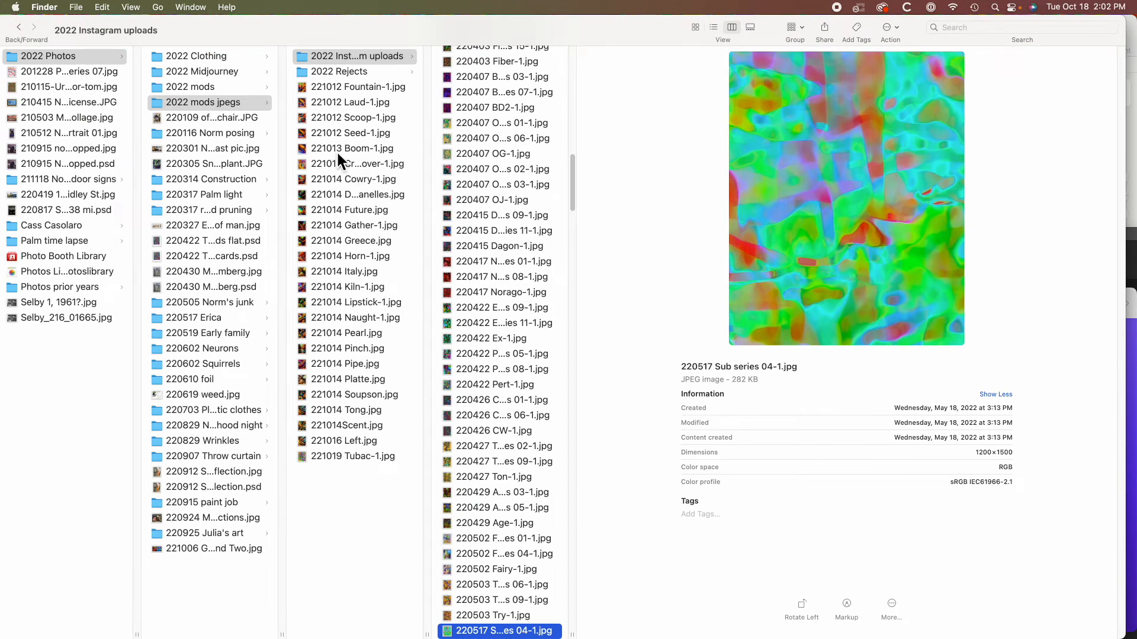
click(233, 74)
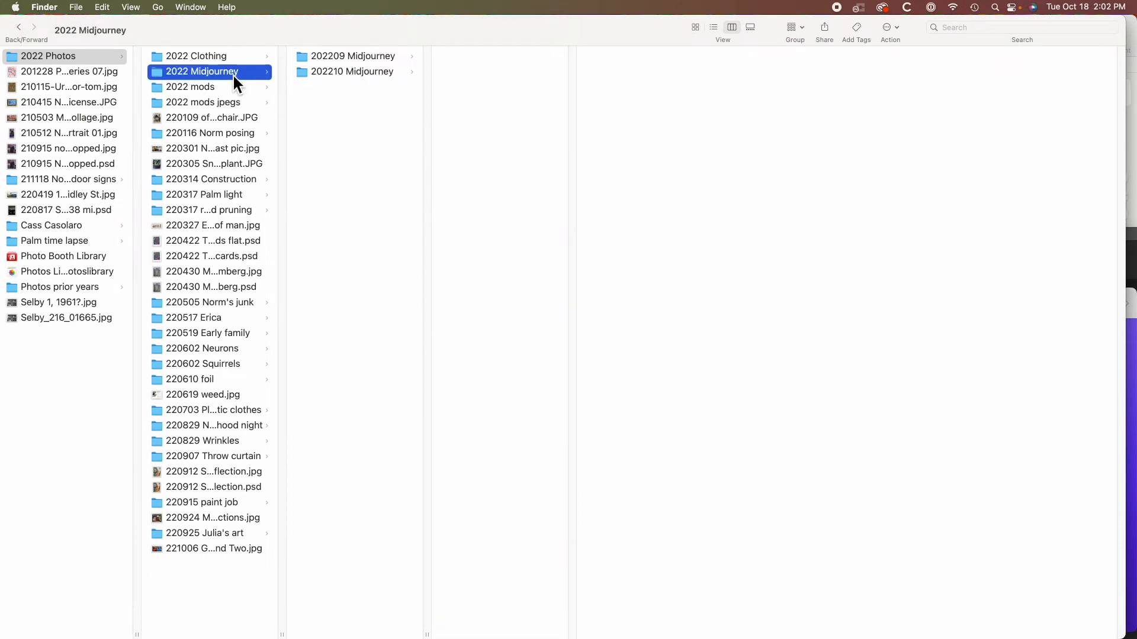
click(335, 72)
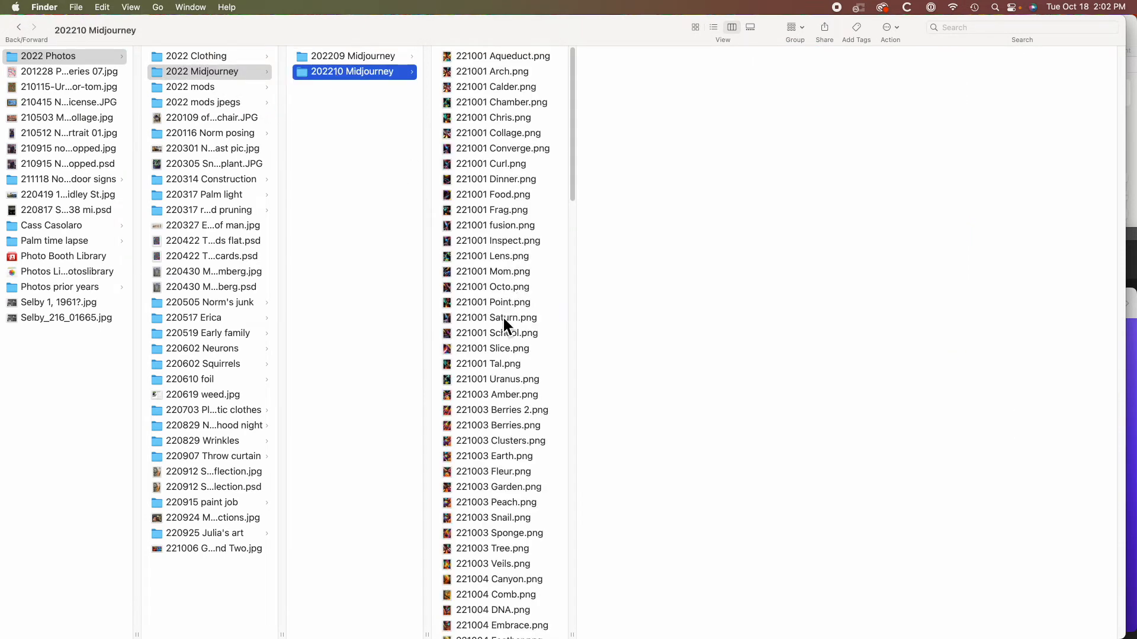
- Find 221018 Lace.png in the 202210 Midjourney folder and open it in Photoshop
scroll(502, 316, down, 20)
scroll(503, 315, down, 10)
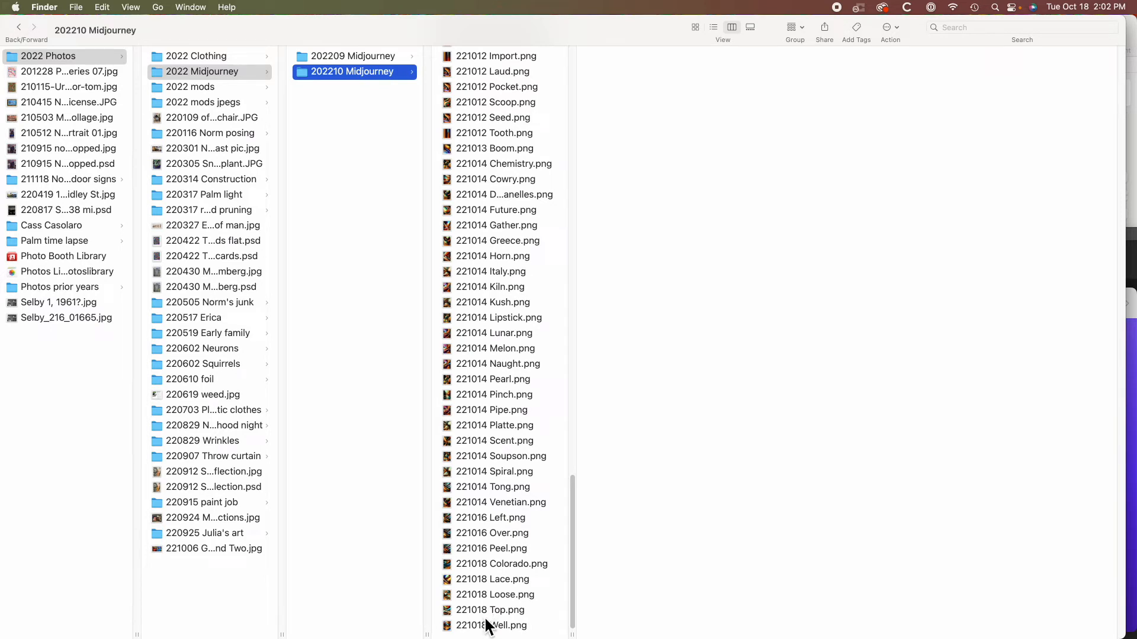
click(497, 586)
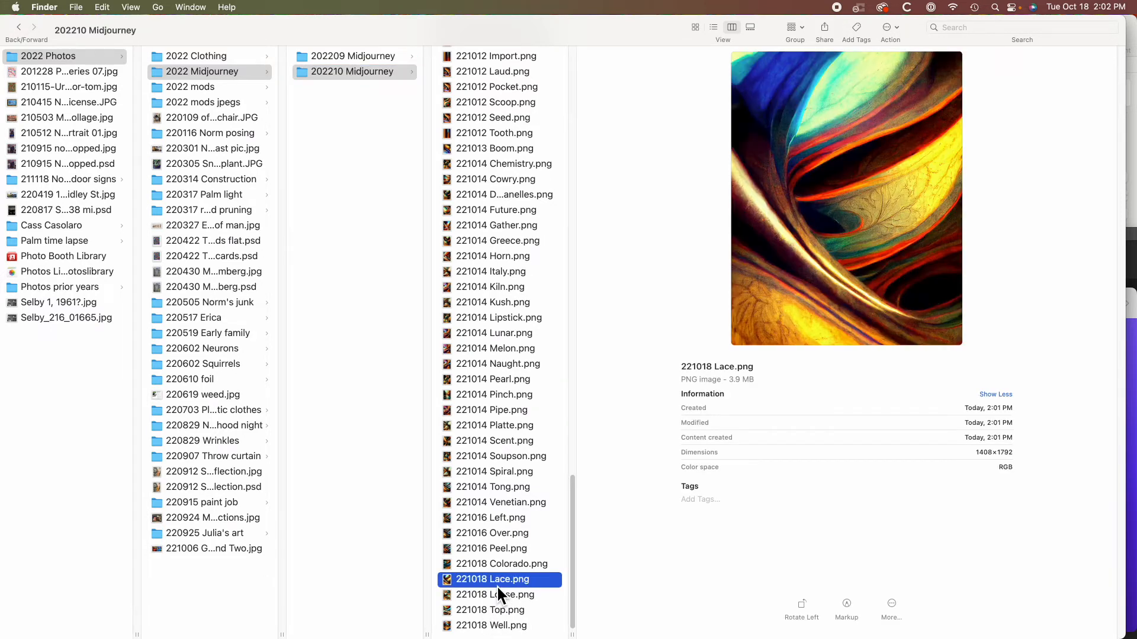
double_click(497, 587)
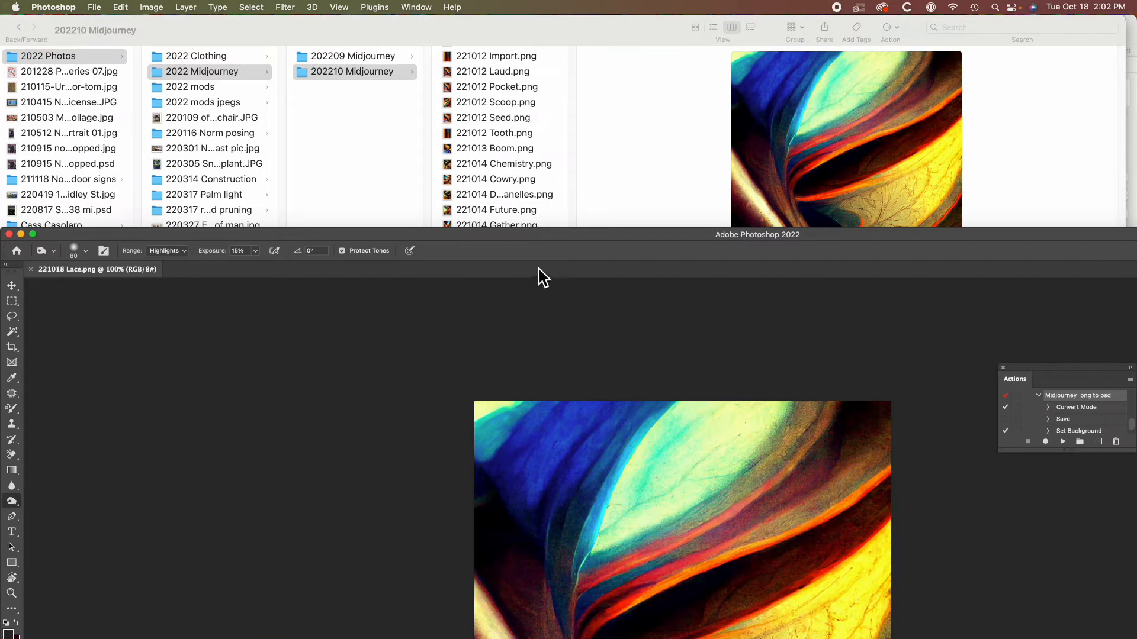
- Expand the Photoshop window to fill the screen and run the "Midjourney png to psd" action on the Lace image
click(34, 234)
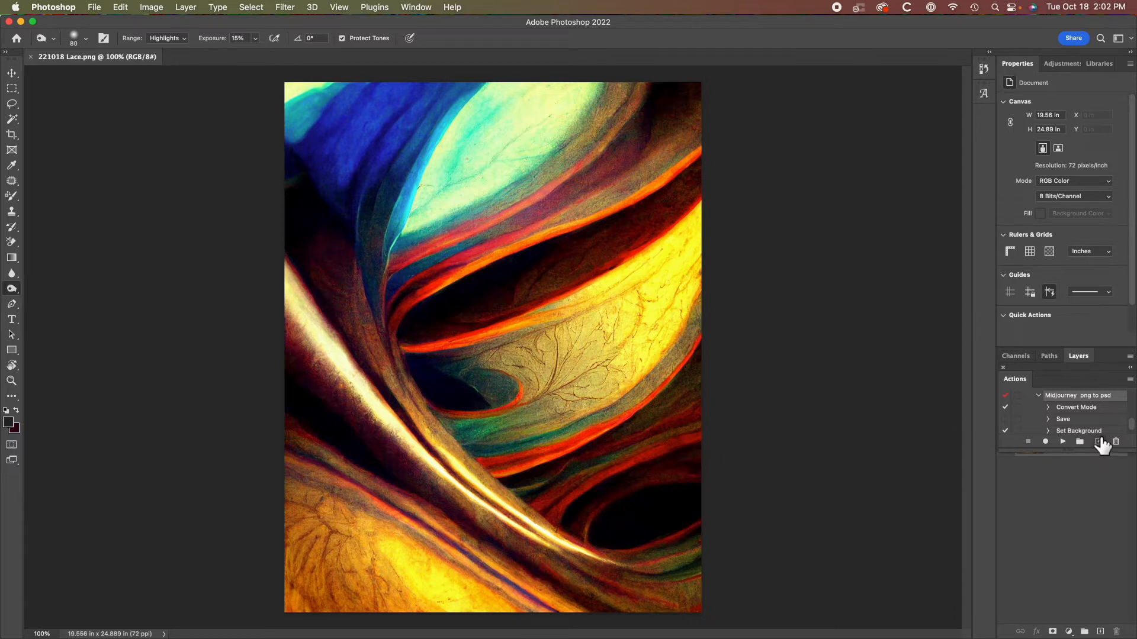
click(1063, 442)
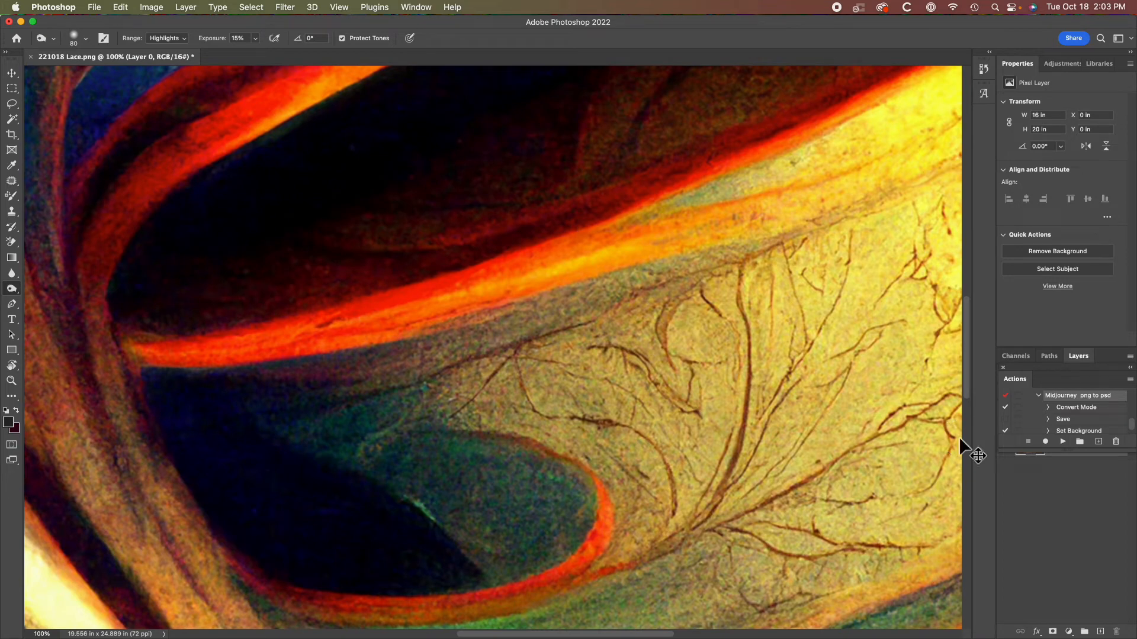
- Save the image as "221018 Lace final flat.psd" in Photoshop format in the 2022 final flat folder
key(super+shift+s)
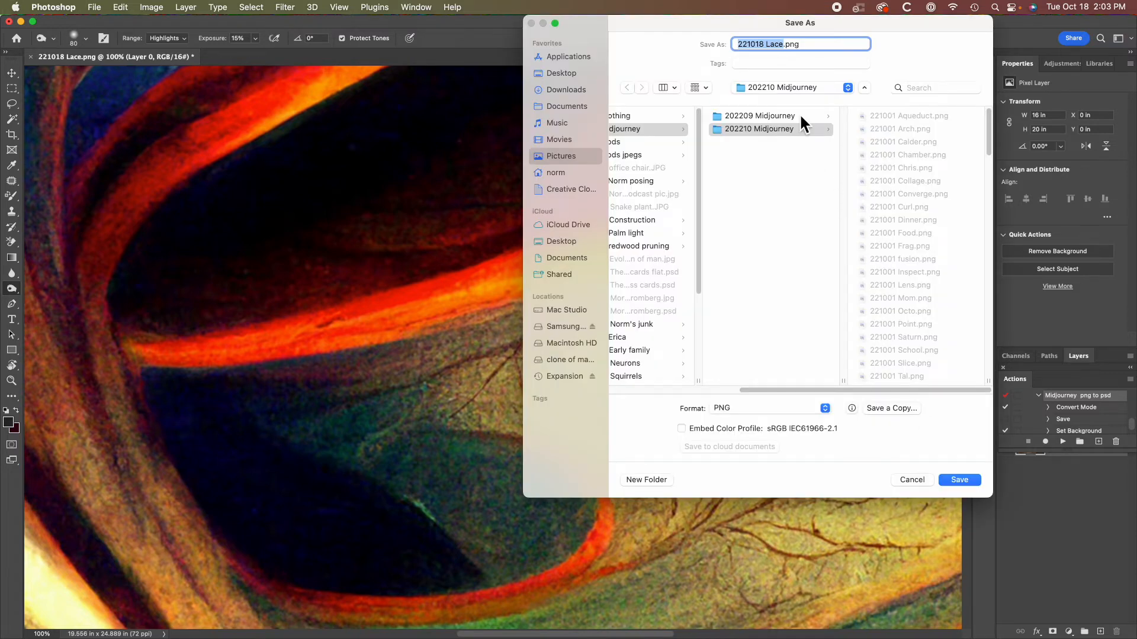
click(786, 52)
text(fl)
text(nal)
text( flat)
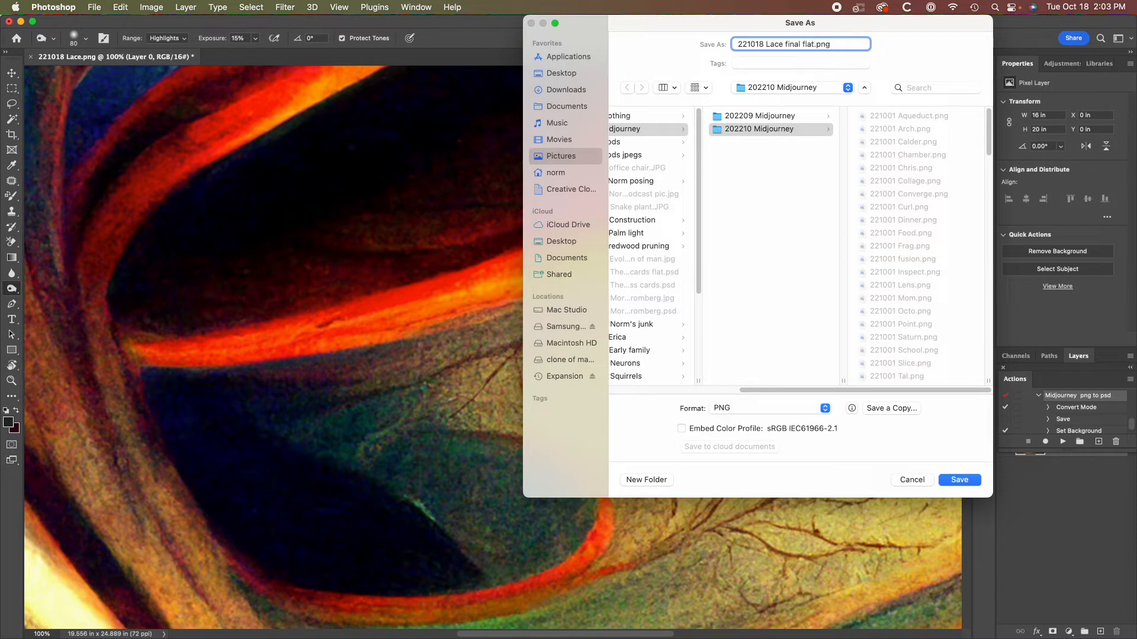
click(795, 87)
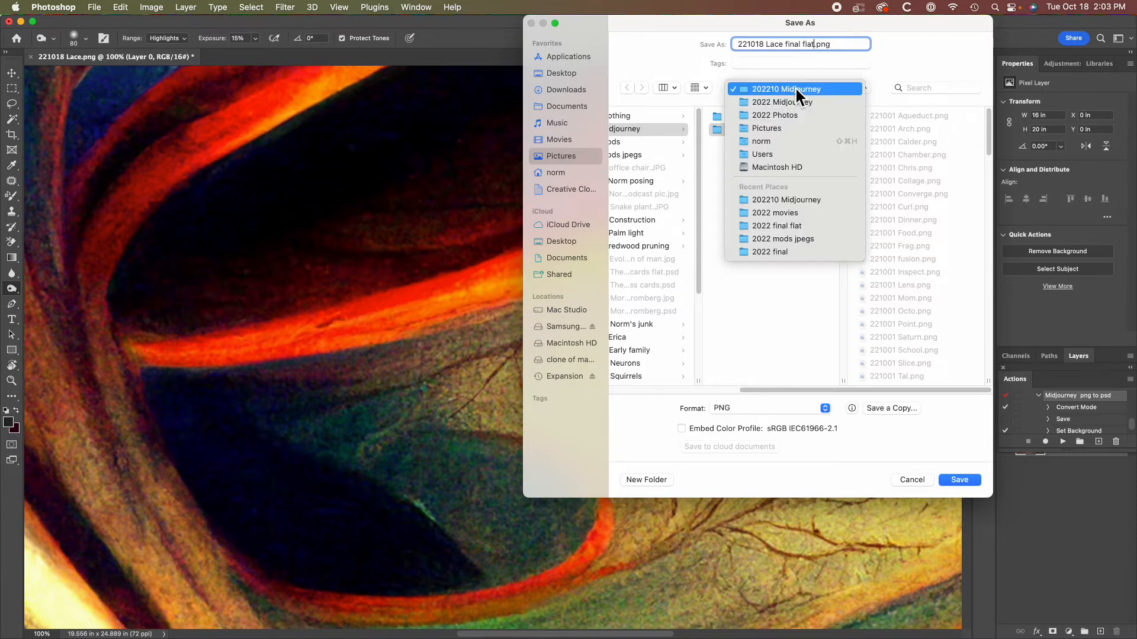
click(787, 225)
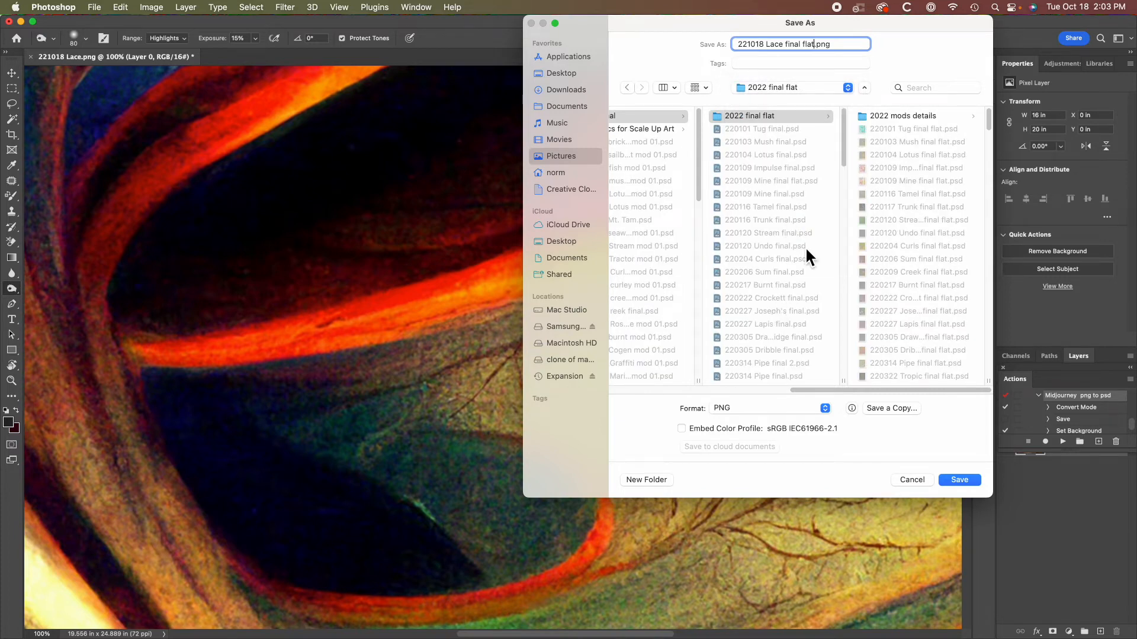
click(764, 408)
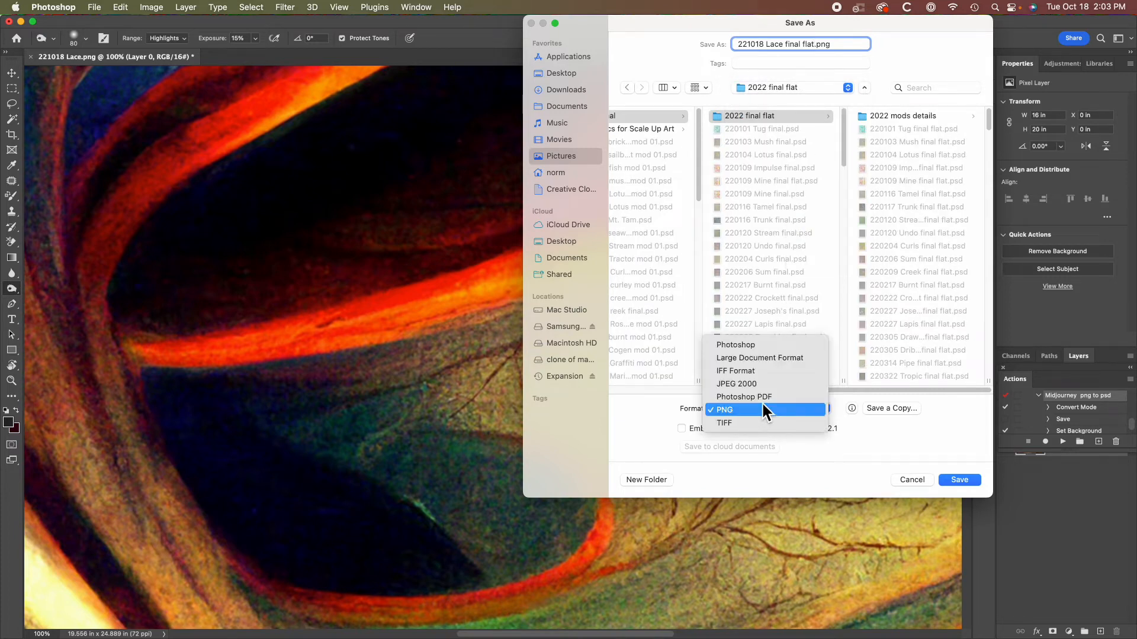
click(752, 345)
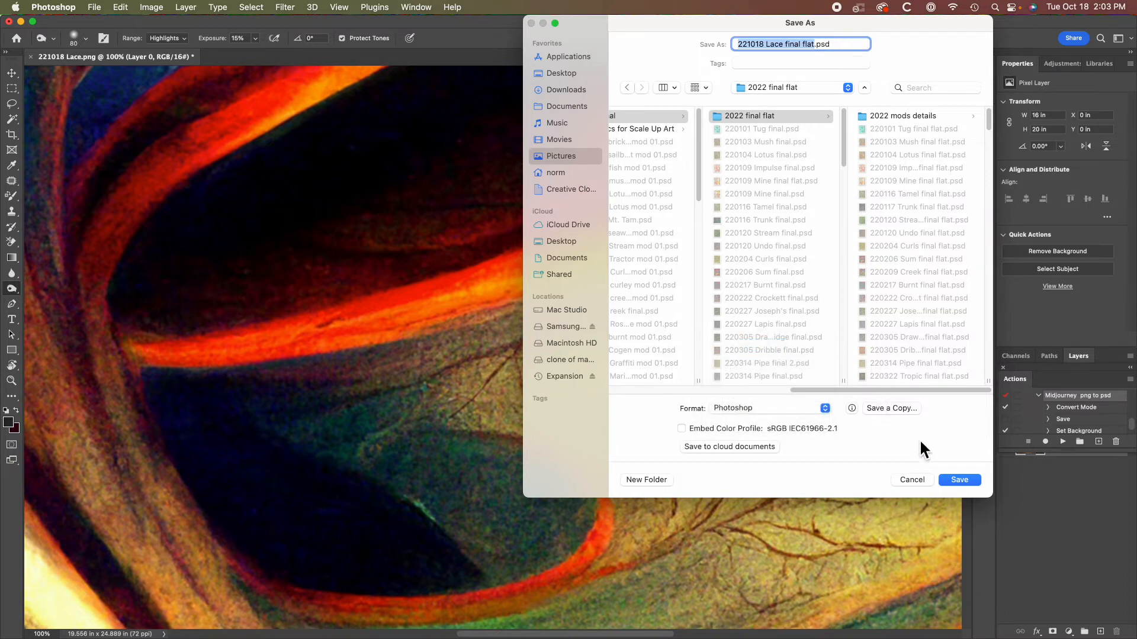
click(959, 480)
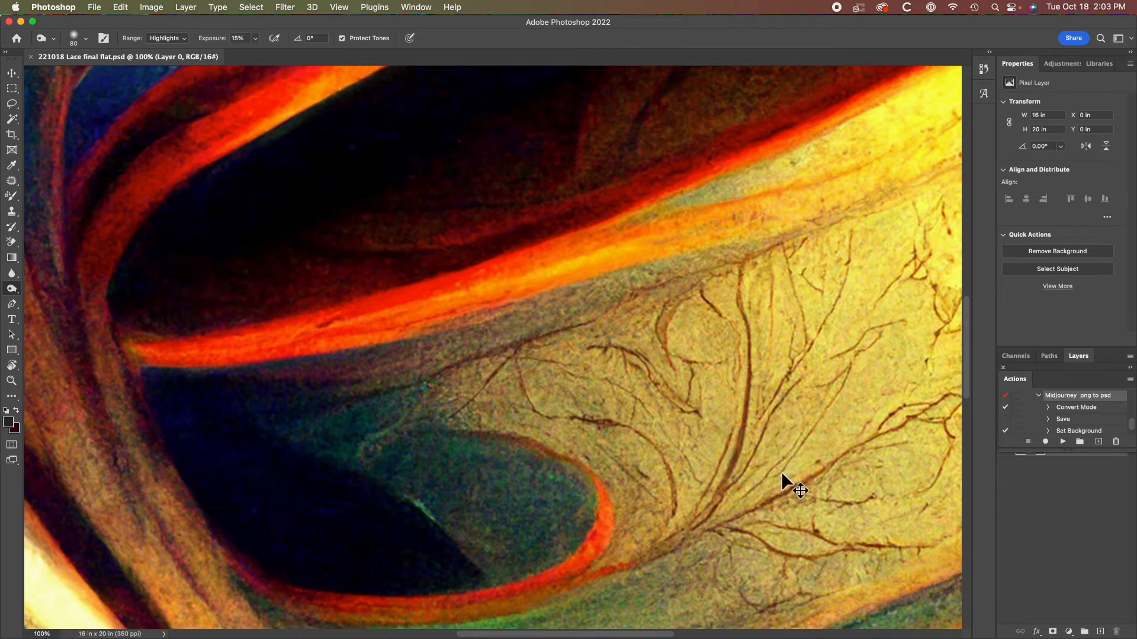
- Add a Levels adjustment layer above the whole image and set its RGB midtone value to 1.04
key(super+minus)
key(super+minus)
key(super+minus)
key(super+minus)
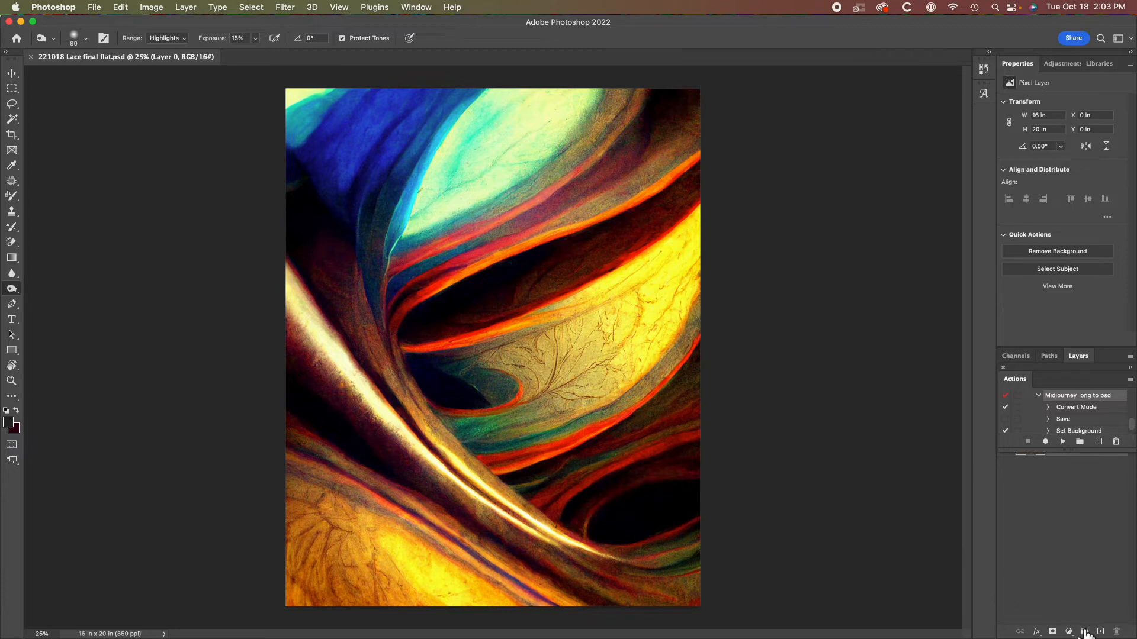
click(1069, 632)
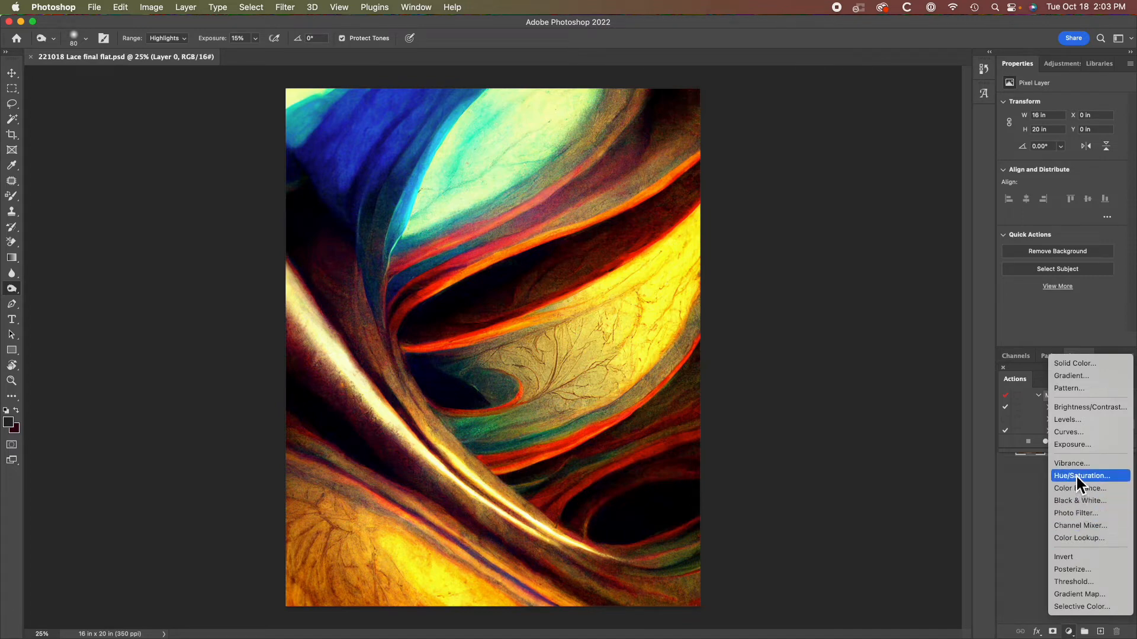
click(1071, 420)
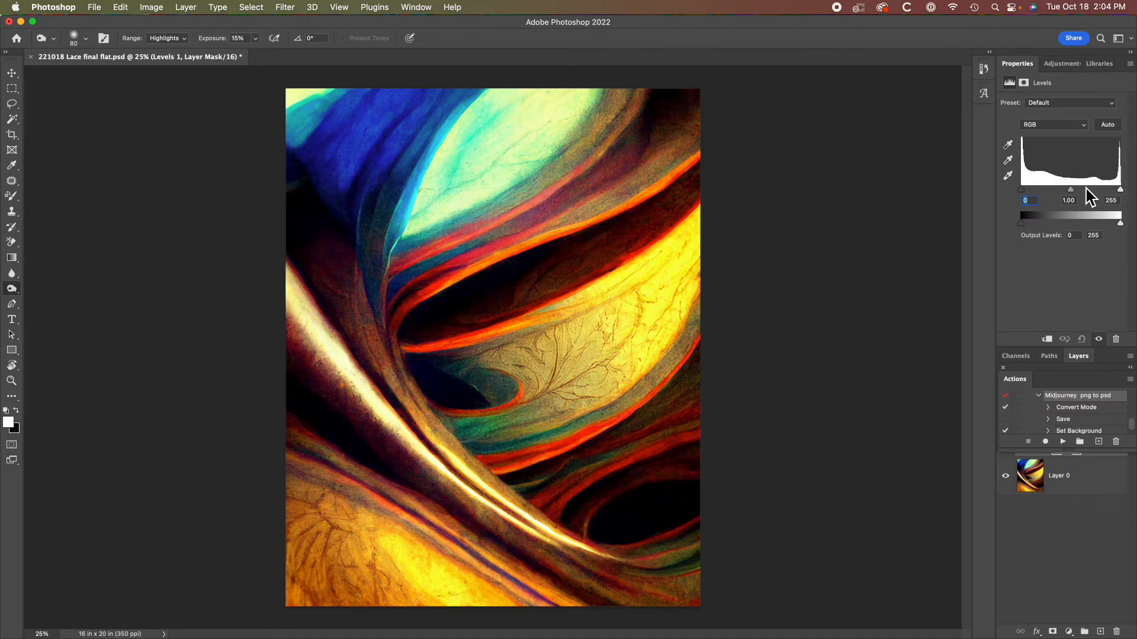
drag(1071, 189, 1069, 187)
- Brighten the Levels midtones to 1.47 for the Red channel and 1.17 for the Green channel
click(1065, 128)
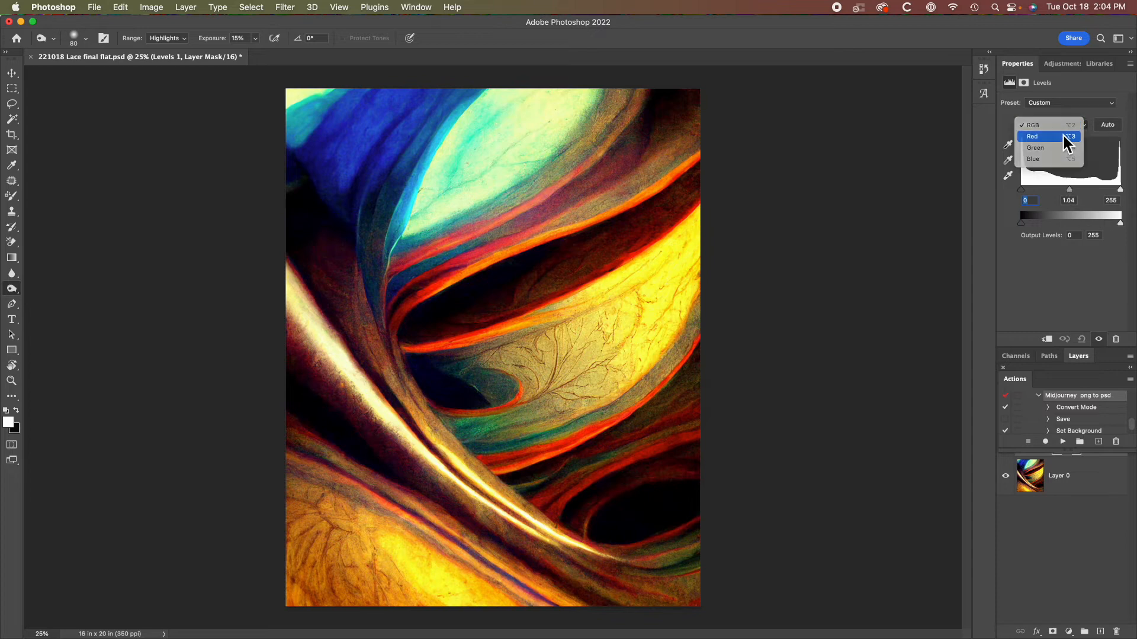
click(1063, 136)
drag(1071, 195, 1061, 193)
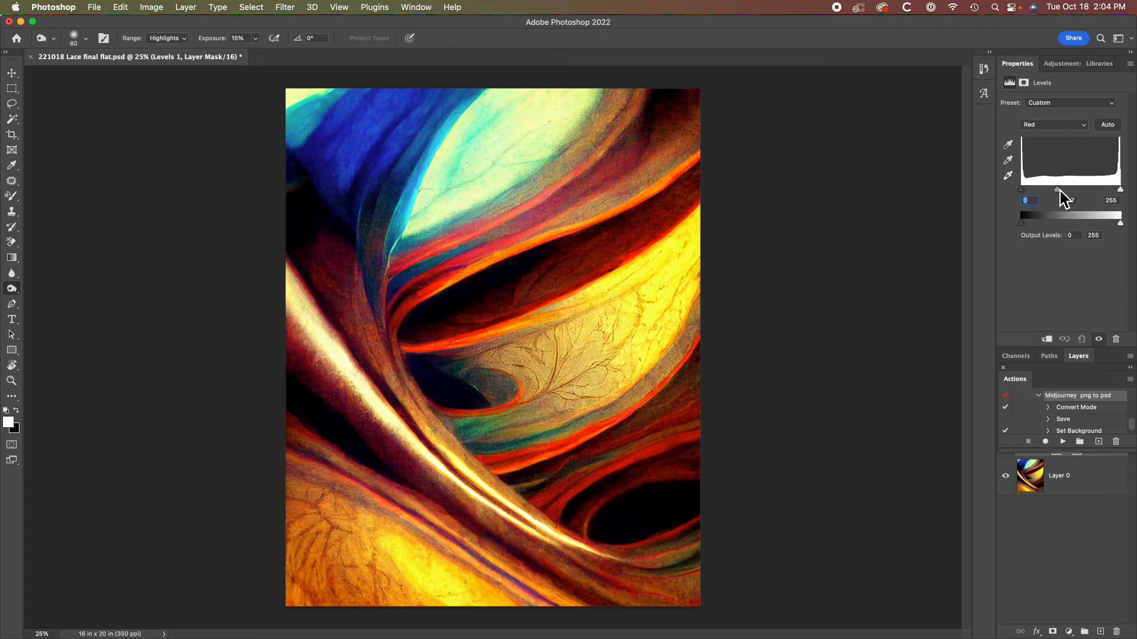
click(1055, 126)
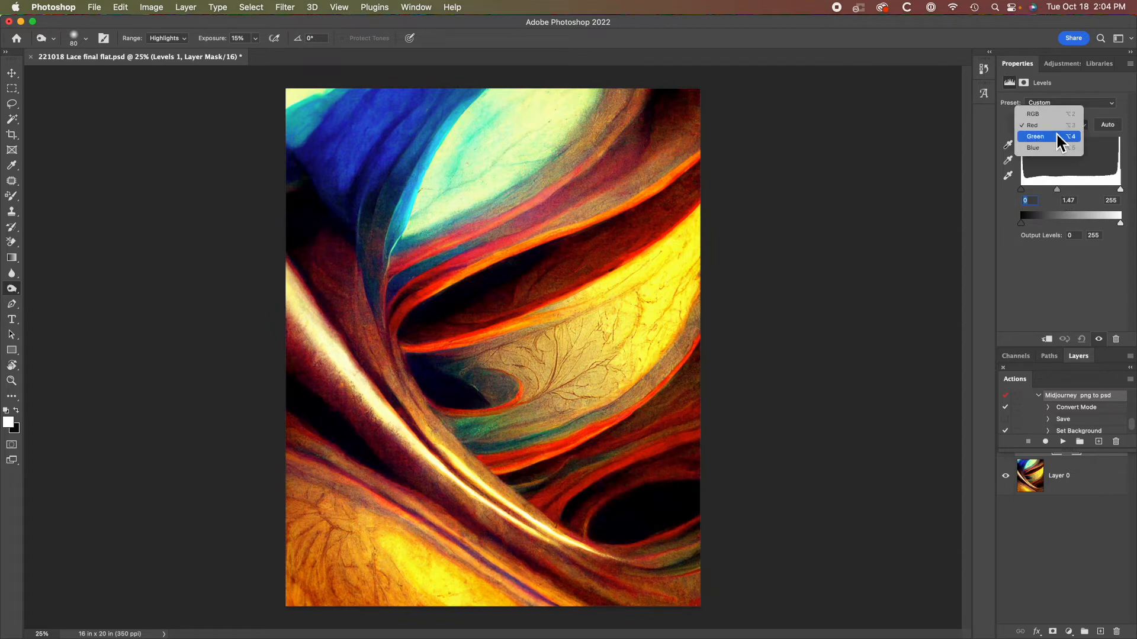
click(1057, 138)
drag(1072, 193, 1064, 192)
mouse_move(1066, 191)
mouse_down()
mouse_move(1076, 191)
mouse_move(1053, 191)
mouse_move(1068, 194)
mouse_up()
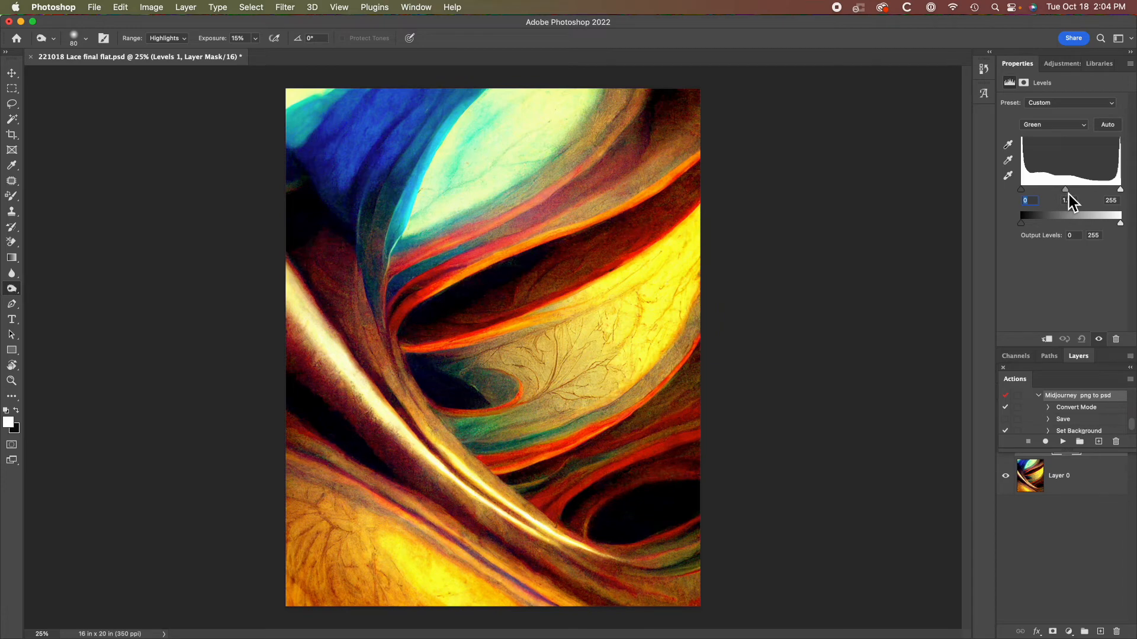
- Raise the Blue channel's midtone value to 2.67 in the Levels adjustment
click(1071, 129)
click(1060, 140)
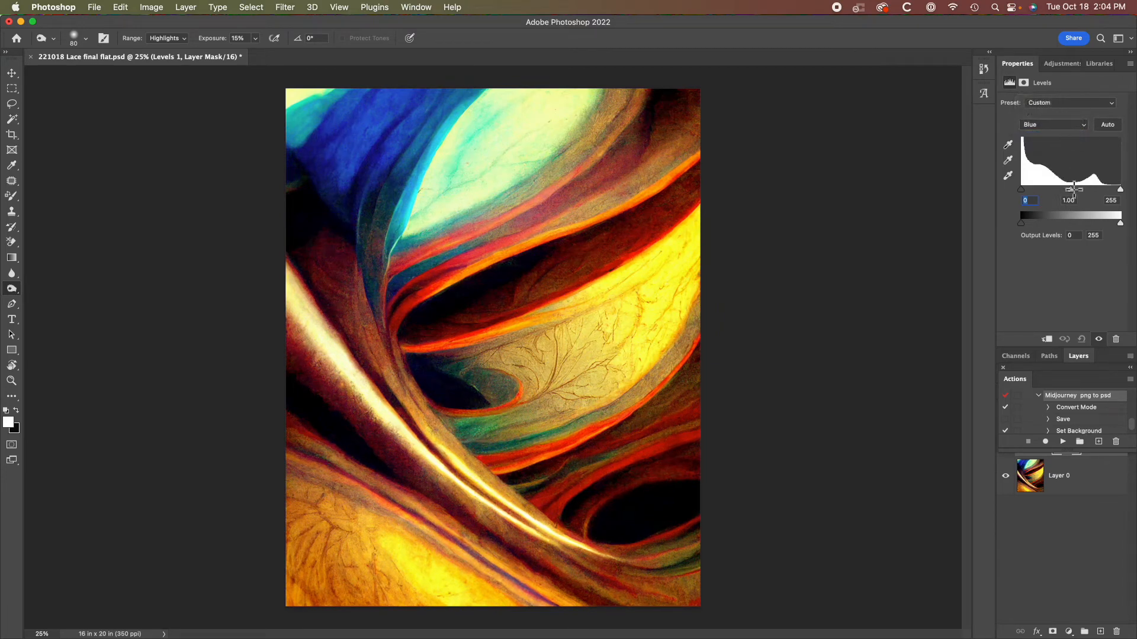
drag(1071, 194, 1059, 195)
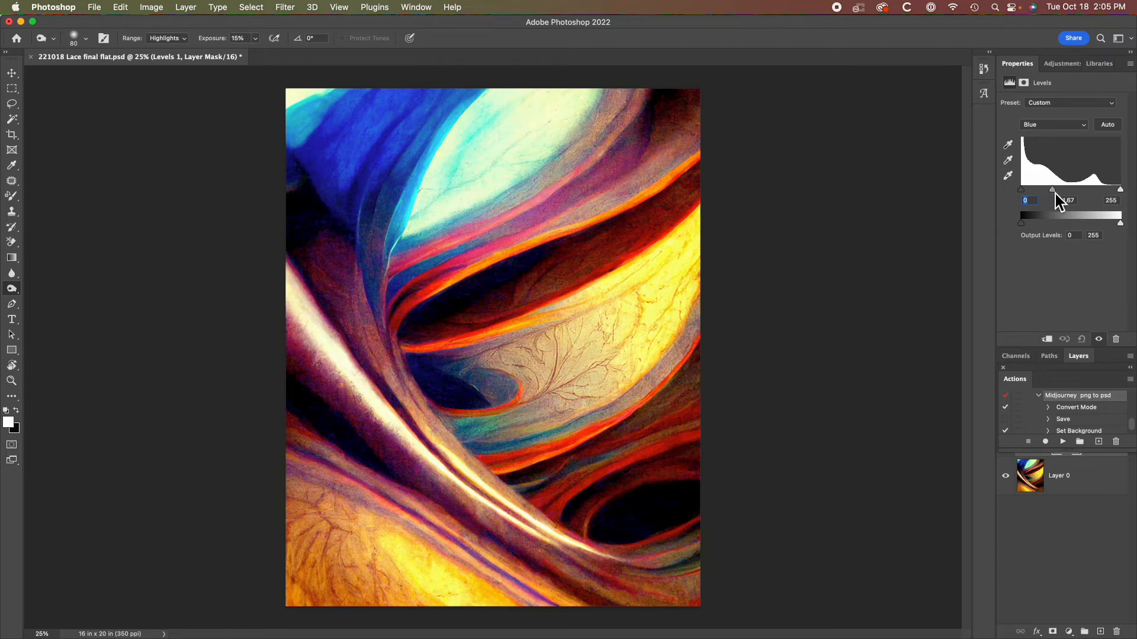
mouse_move(1055, 194)
mouse_down()
mouse_move(1023, 196)
mouse_move(1045, 193)
mouse_up()
drag(1042, 193, 1040, 193)
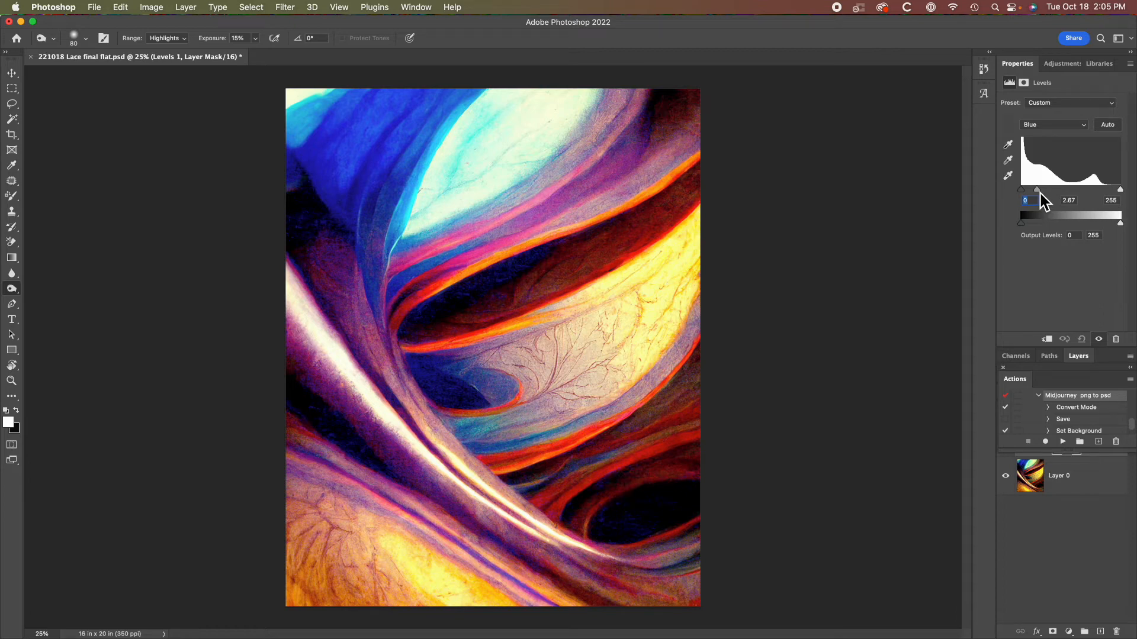
- Readjust the Green channel midtones and raise the Red channel's midtone value to 1.62 in the Levels adjustment
click(1057, 130)
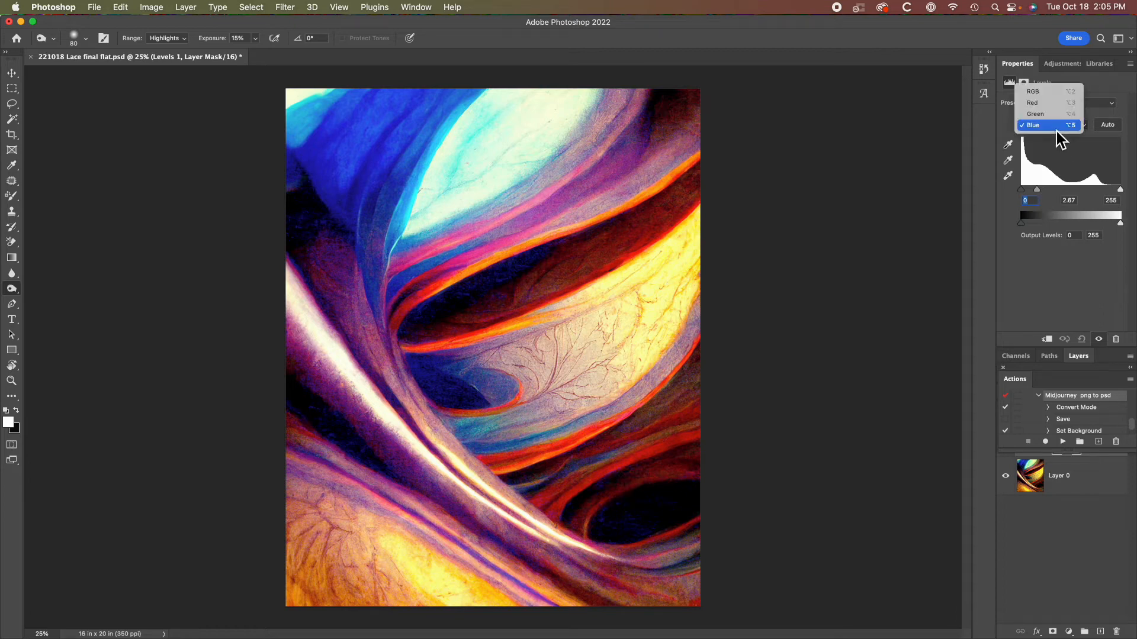
click(1051, 116)
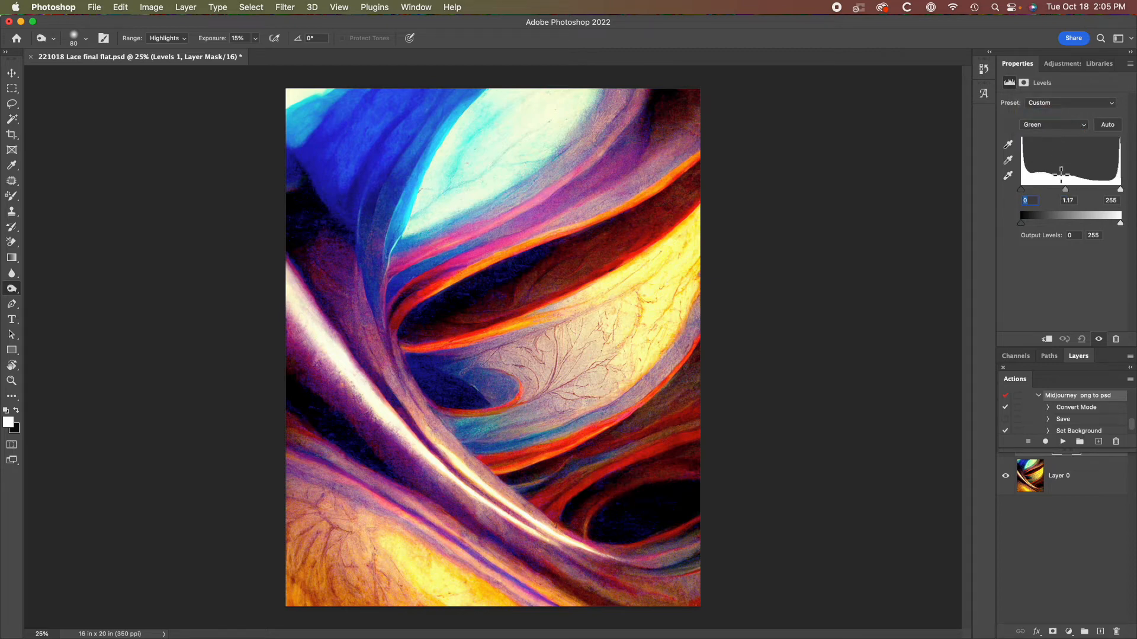
mouse_move(1067, 191)
mouse_down()
mouse_move(1081, 193)
mouse_move(1069, 195)
mouse_up()
click(1056, 130)
click(1052, 115)
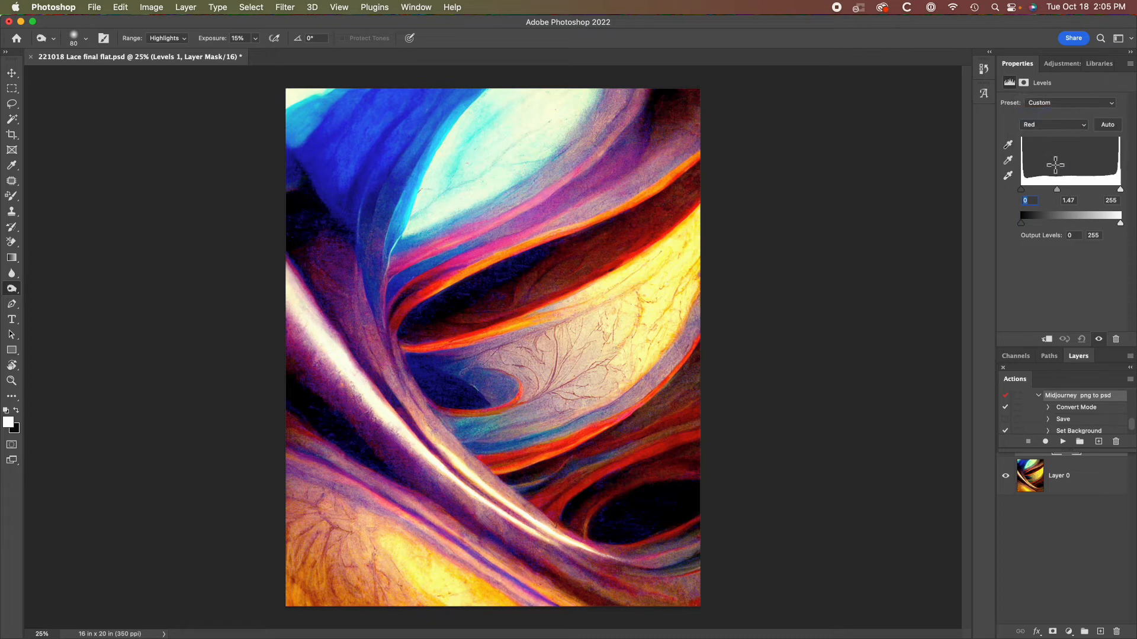
mouse_move(1057, 188)
mouse_down()
mouse_move(1071, 191)
mouse_move(1057, 190)
mouse_up()
- Try darker and lighter RGB midtones in the Levels adjustment and settle on a value of 1.11
click(1060, 129)
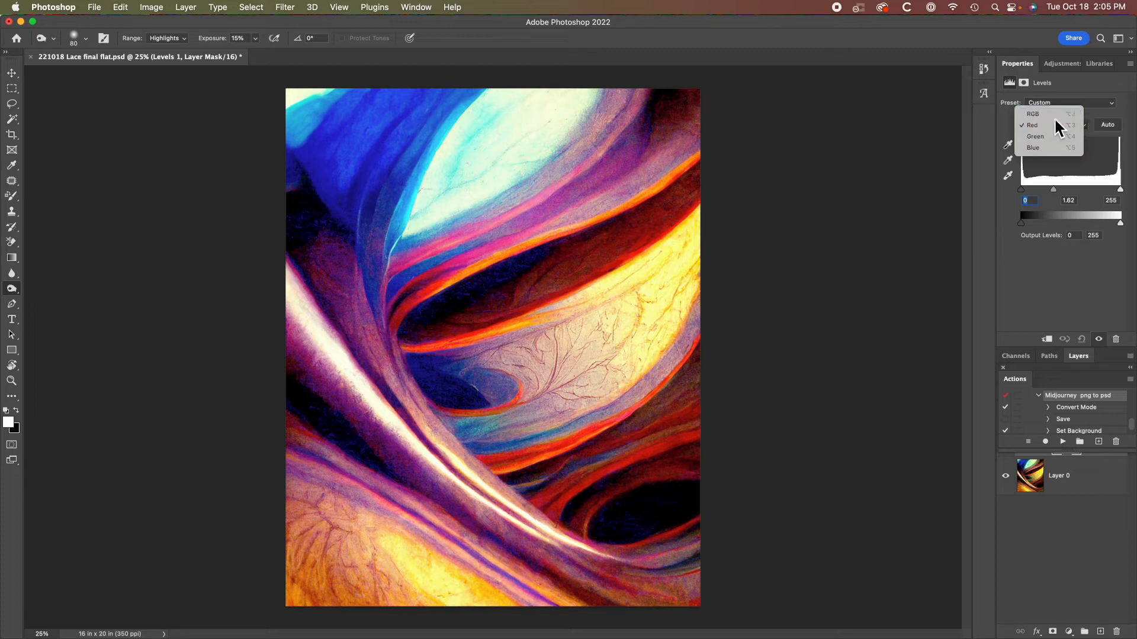
click(1054, 114)
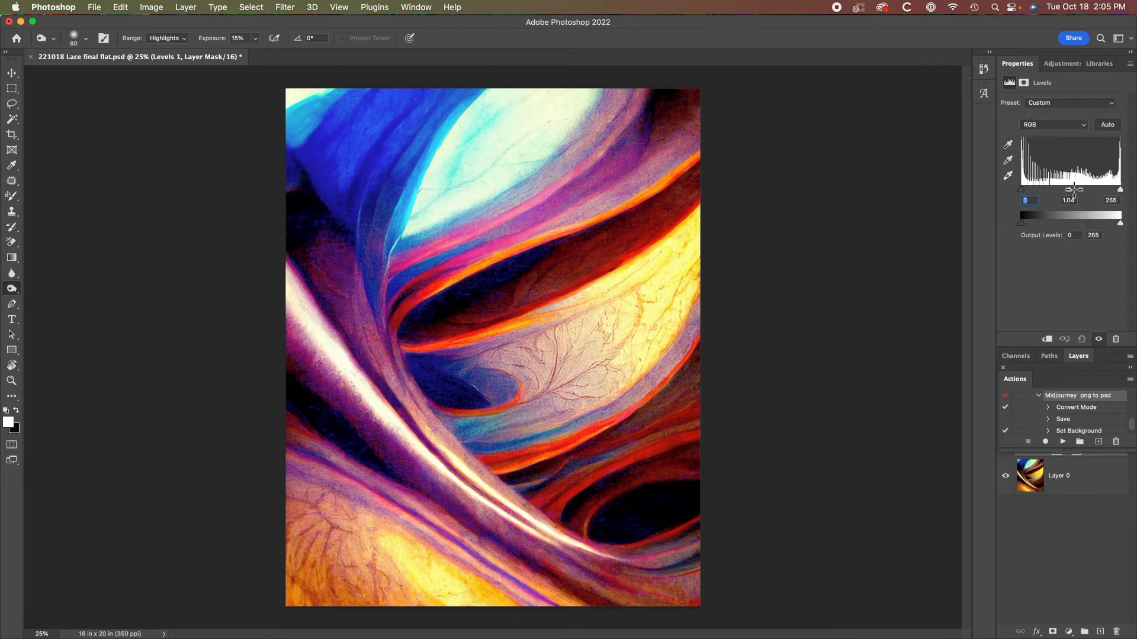
drag(1071, 190, 1087, 193)
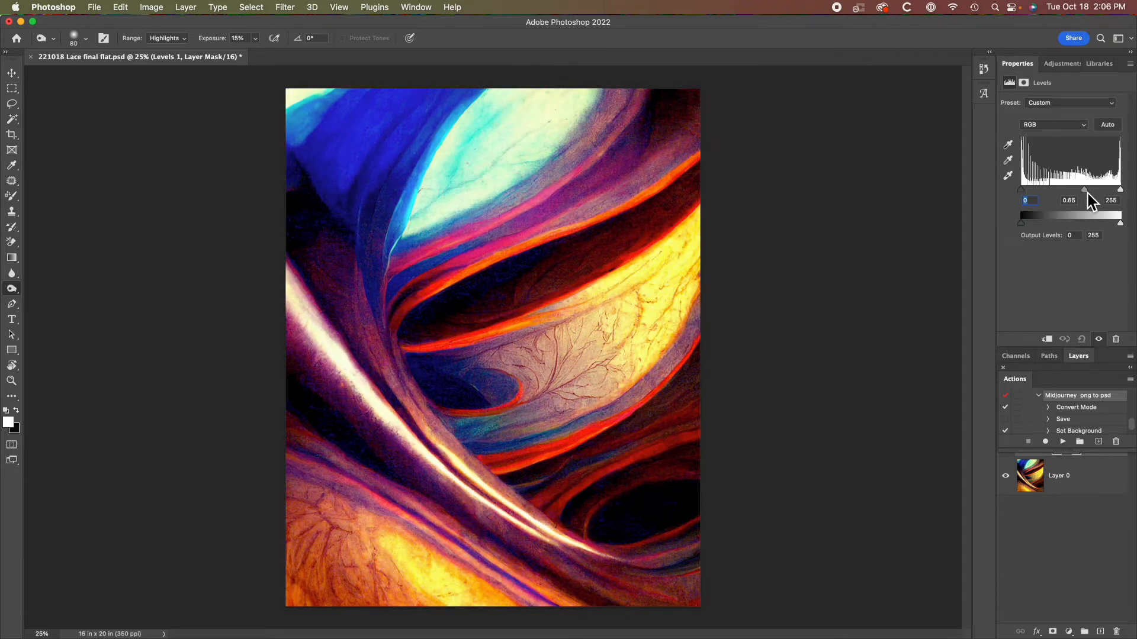
mouse_move(1088, 193)
mouse_down()
mouse_move(1066, 192)
mouse_move(1088, 198)
mouse_move(1076, 197)
mouse_up()
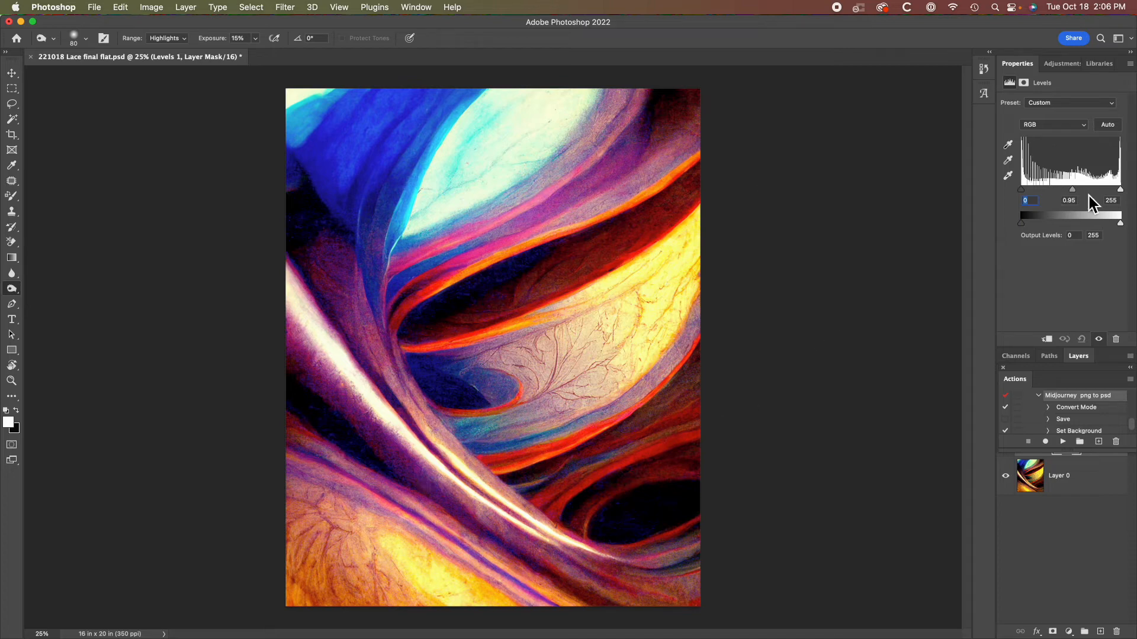
drag(1075, 191, 1072, 204)
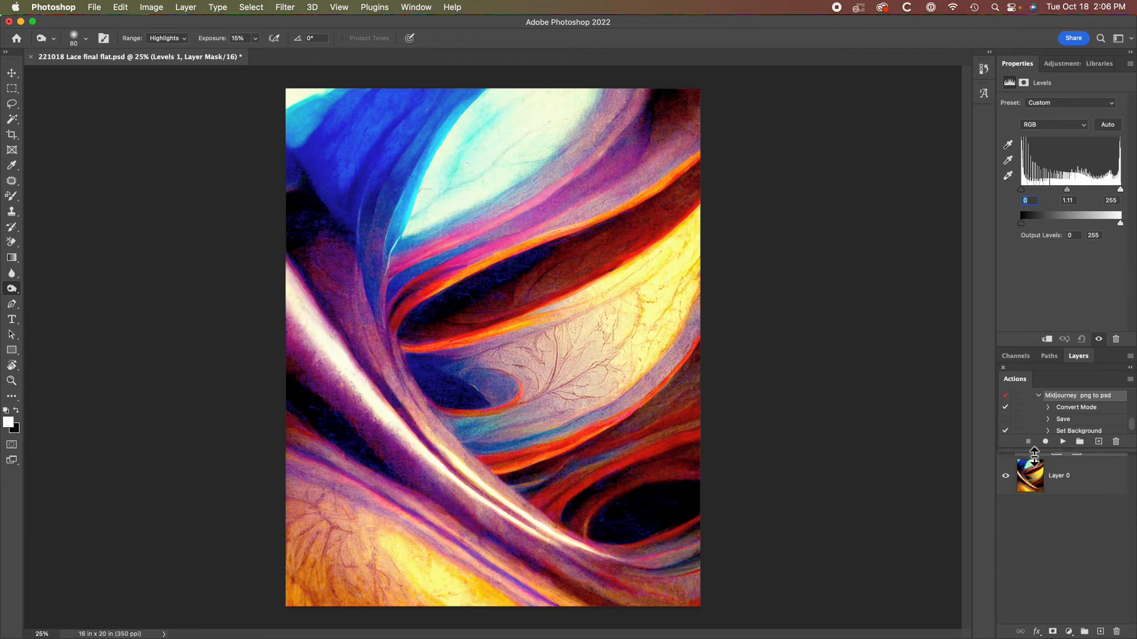
- With the Actions panel moved off the layer list, merge the Levels adjustment into Layer 0 and save the file
drag(1034, 456, 1034, 442)
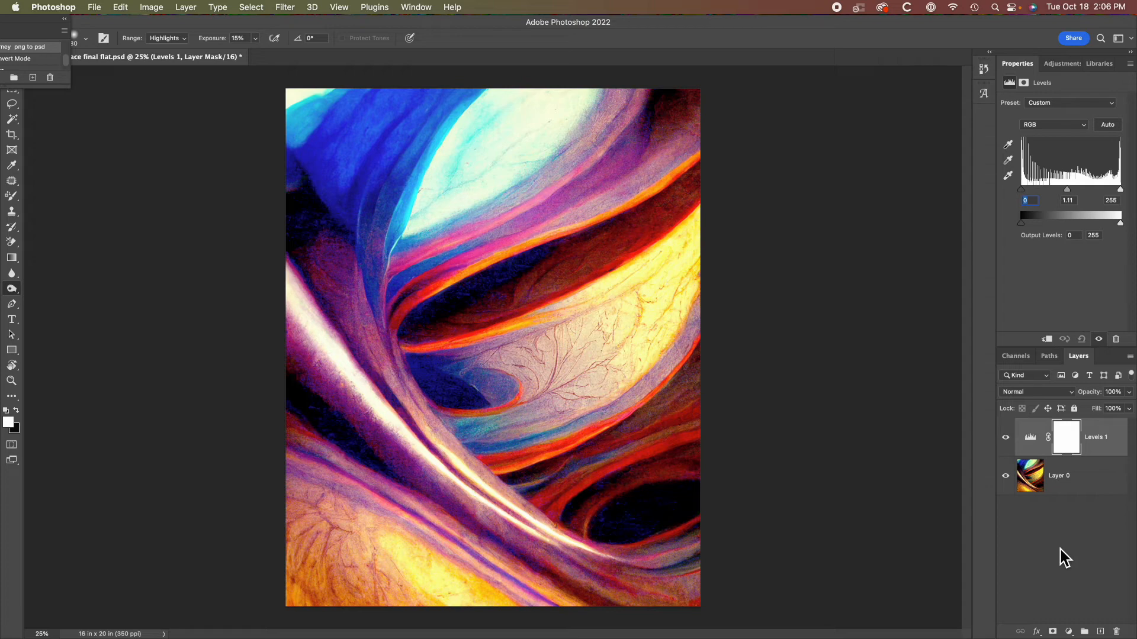
key(super+e)
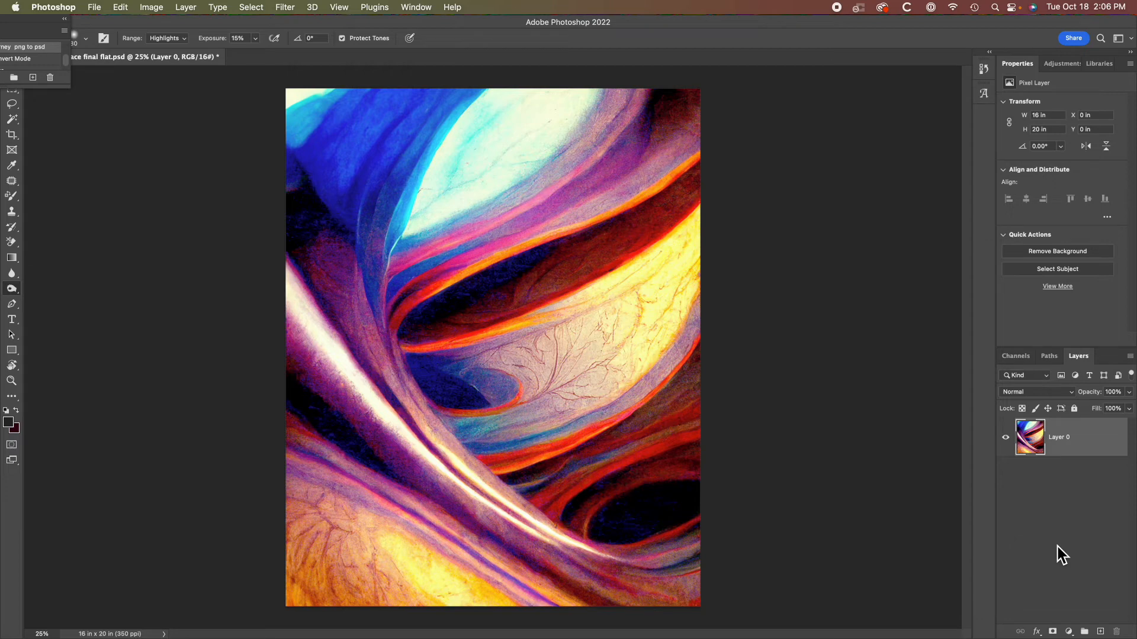
key(super+s)
key(ctrl+t)
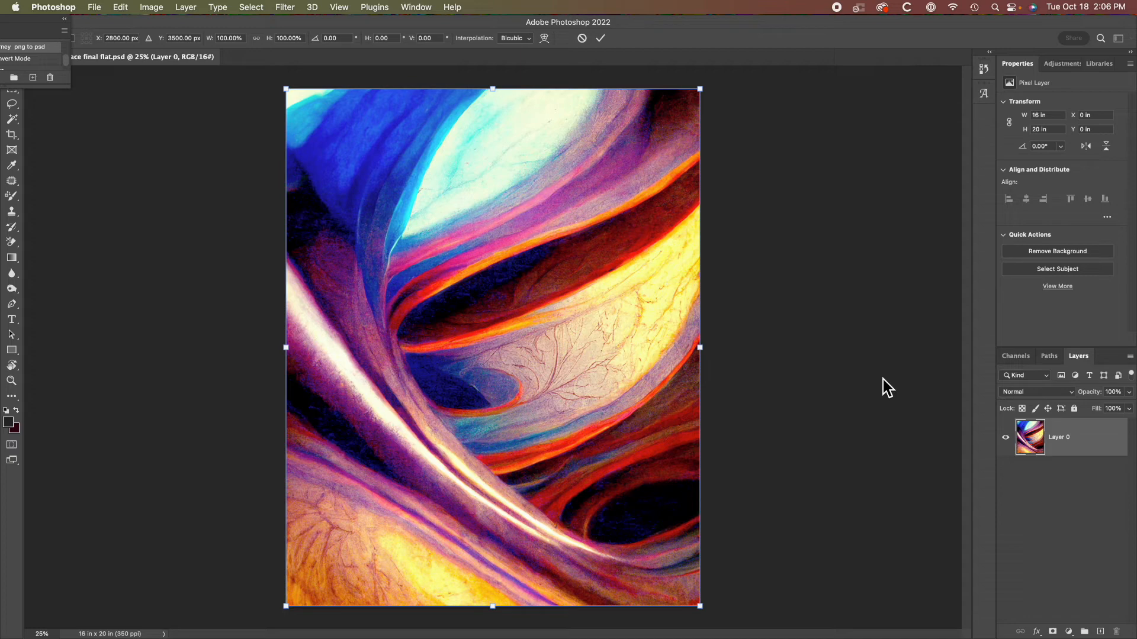
key(super+minus)
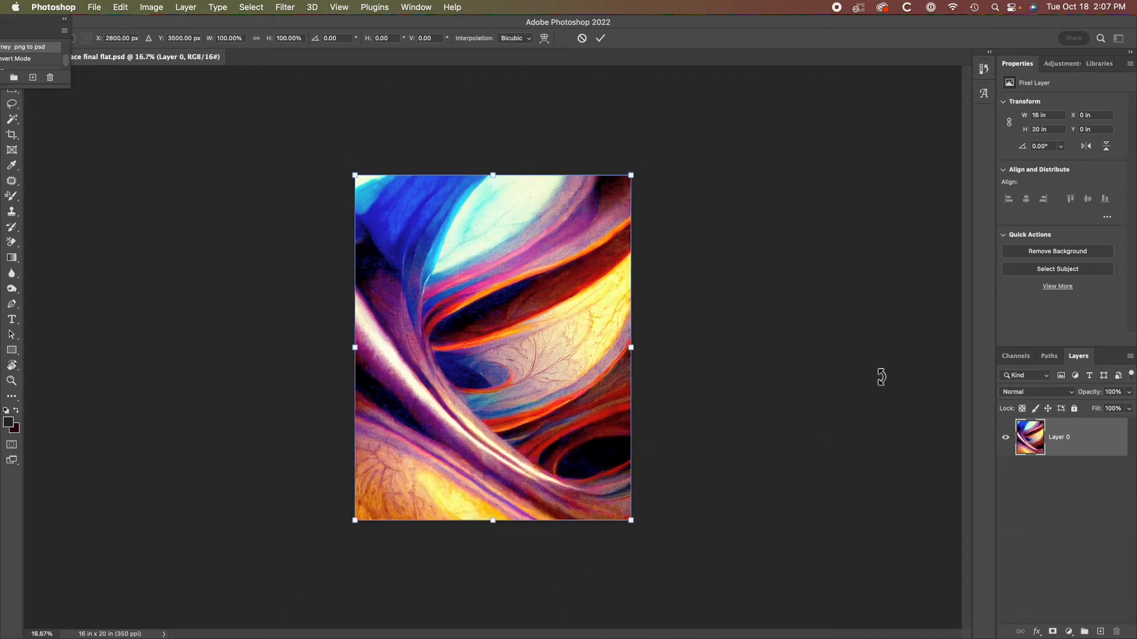
key(o)
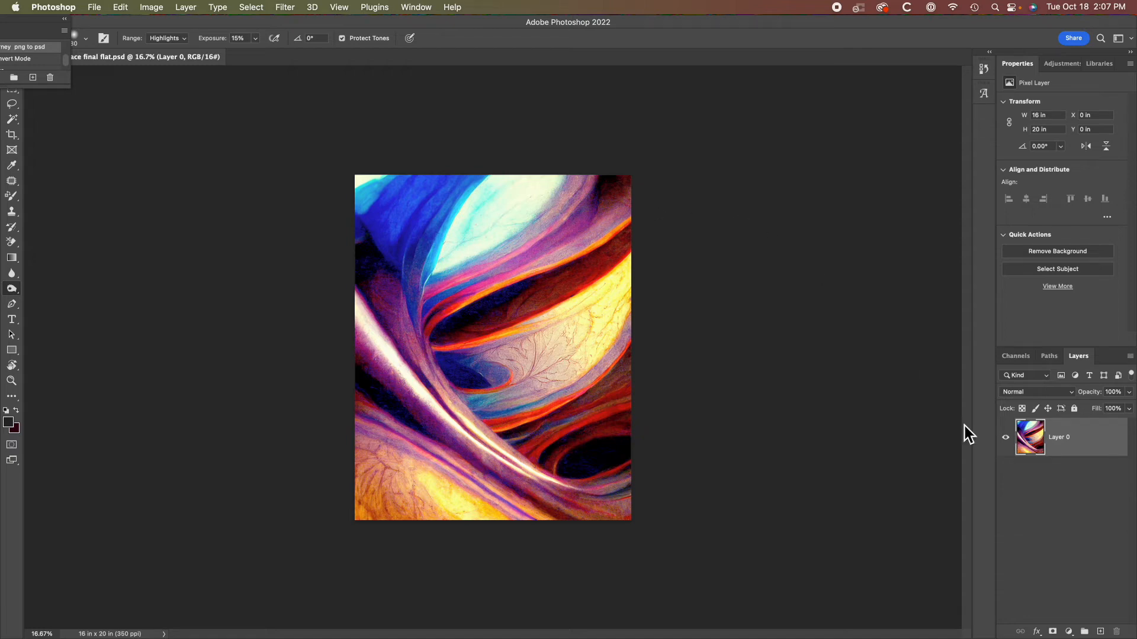
- Warp Layer 0 with a 5 x 5 grid, pulling the blue upper-left corner outward beyond the canvas and bending the pale area beside it
key(super+t)
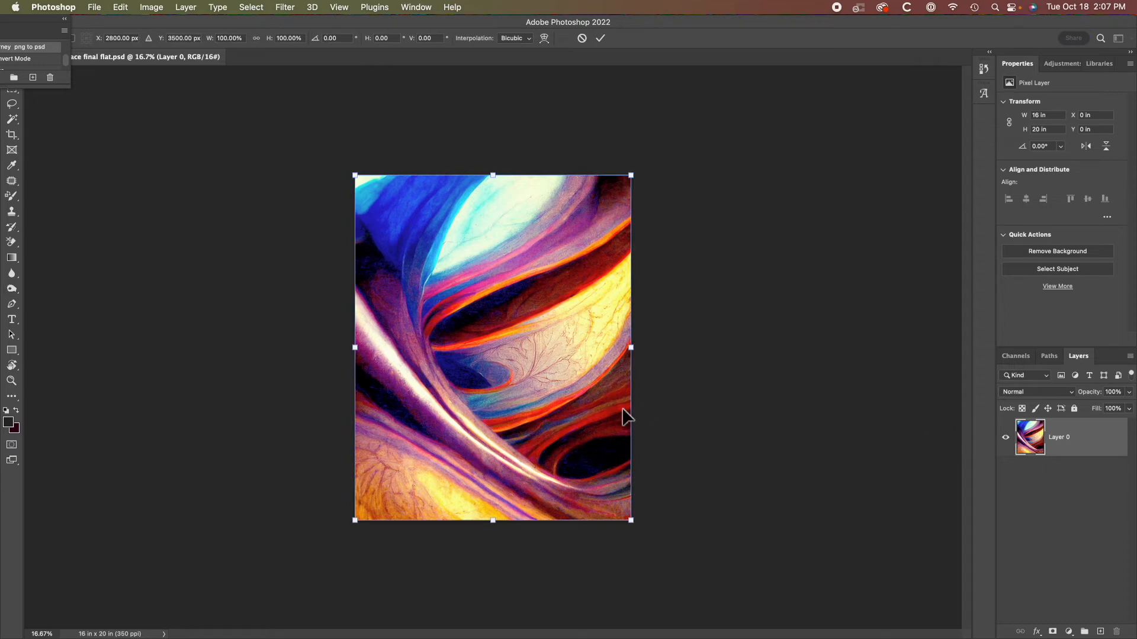
right_click(520, 386)
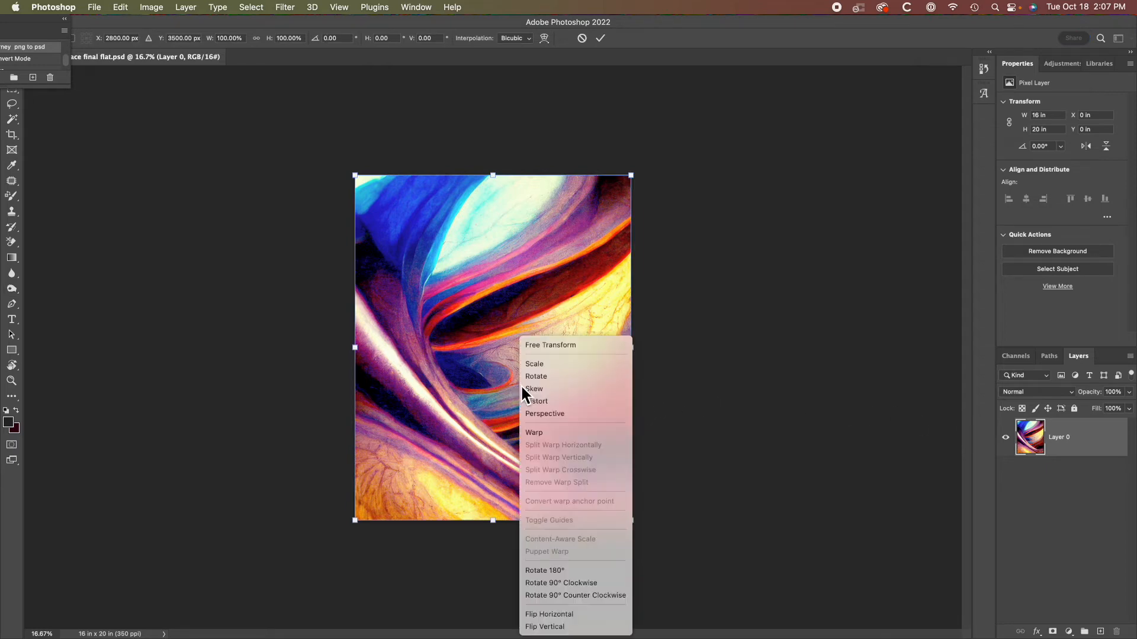
click(535, 431)
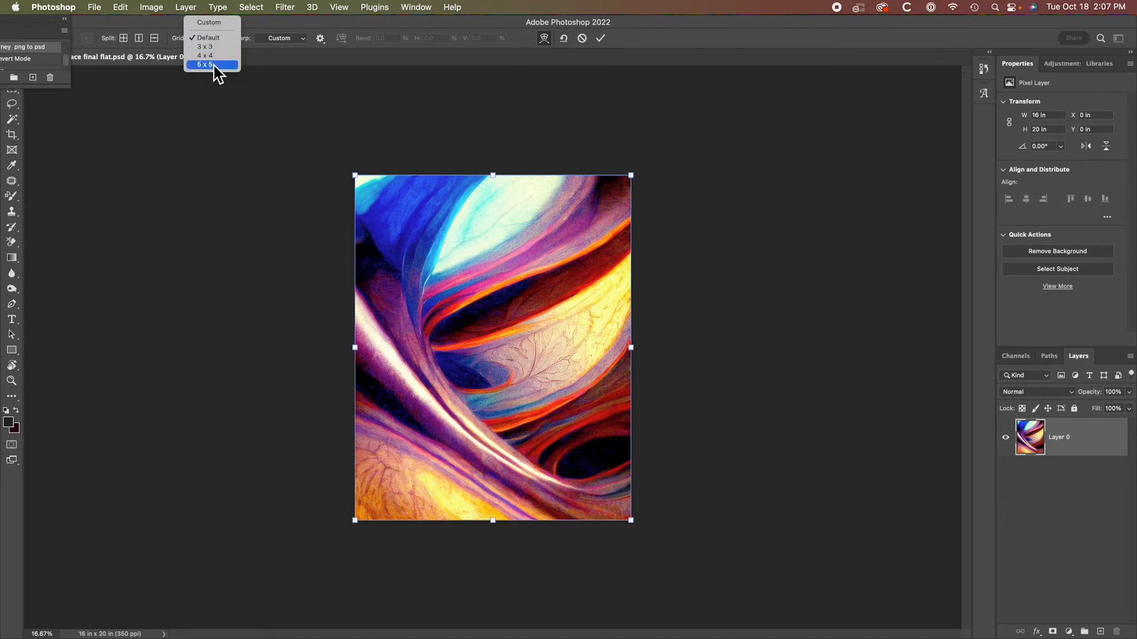
click(213, 65)
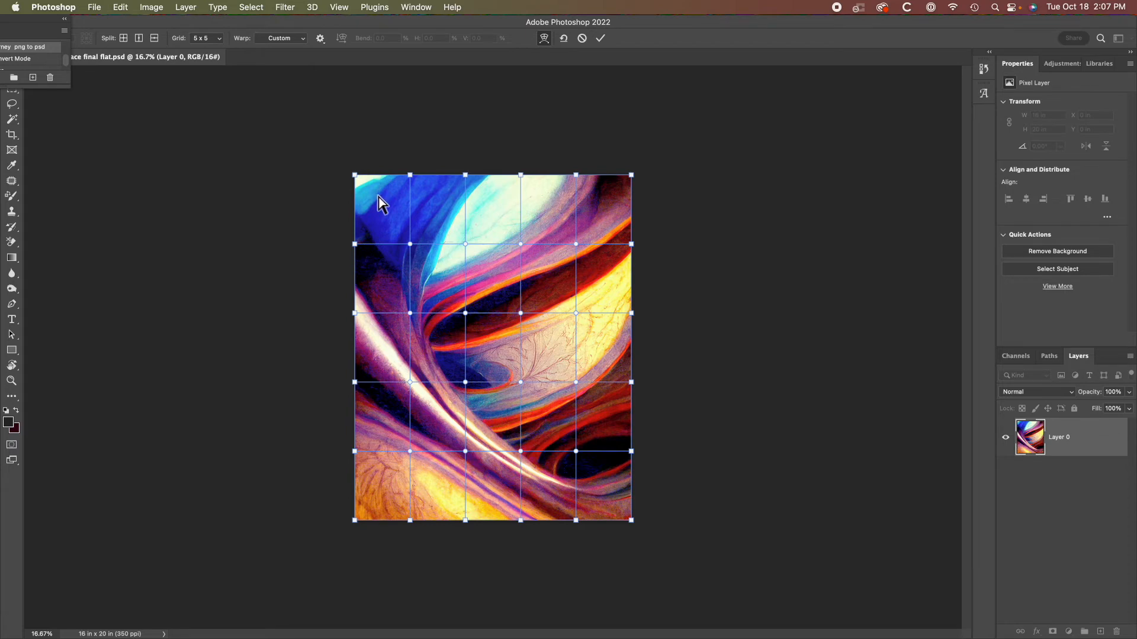
drag(380, 203, 356, 185)
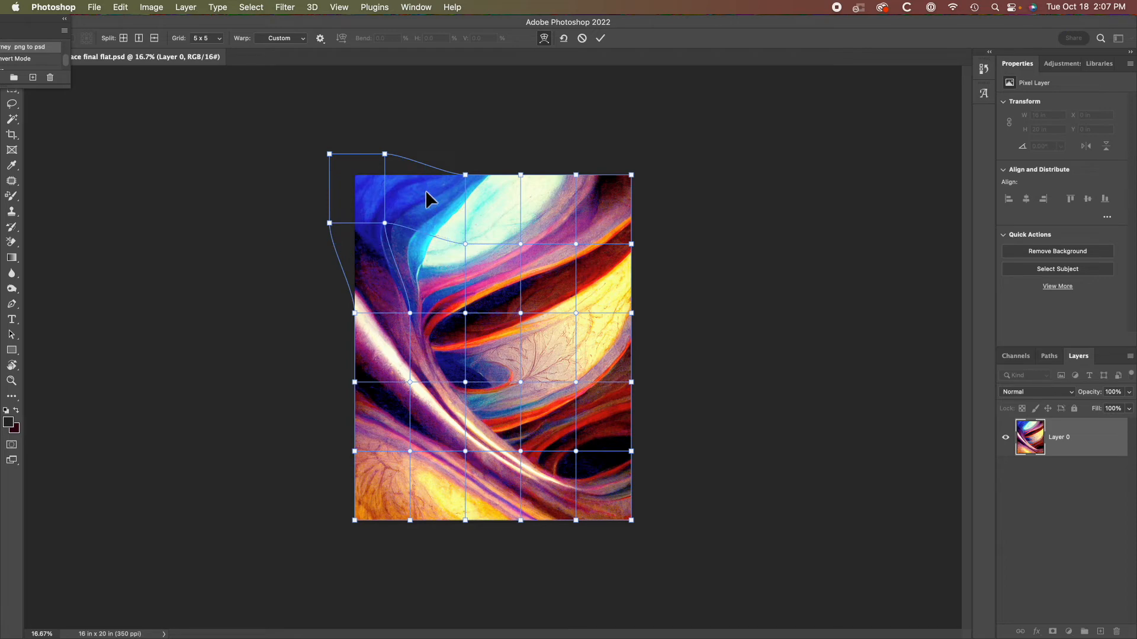
drag(425, 190, 420, 187)
drag(424, 188, 425, 180)
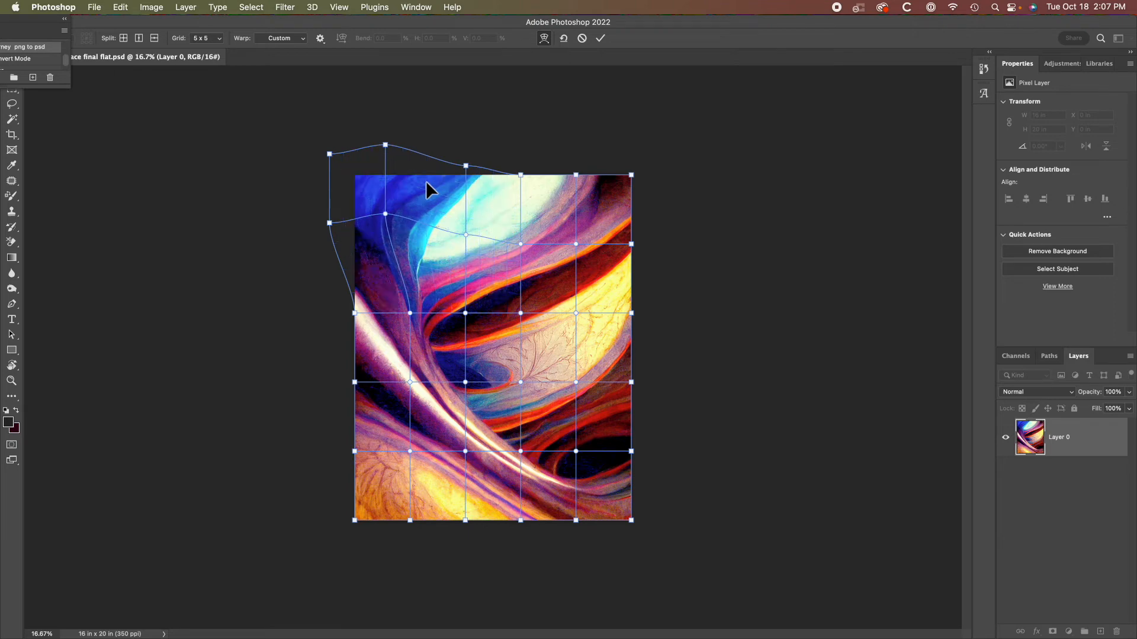
drag(439, 241, 441, 240)
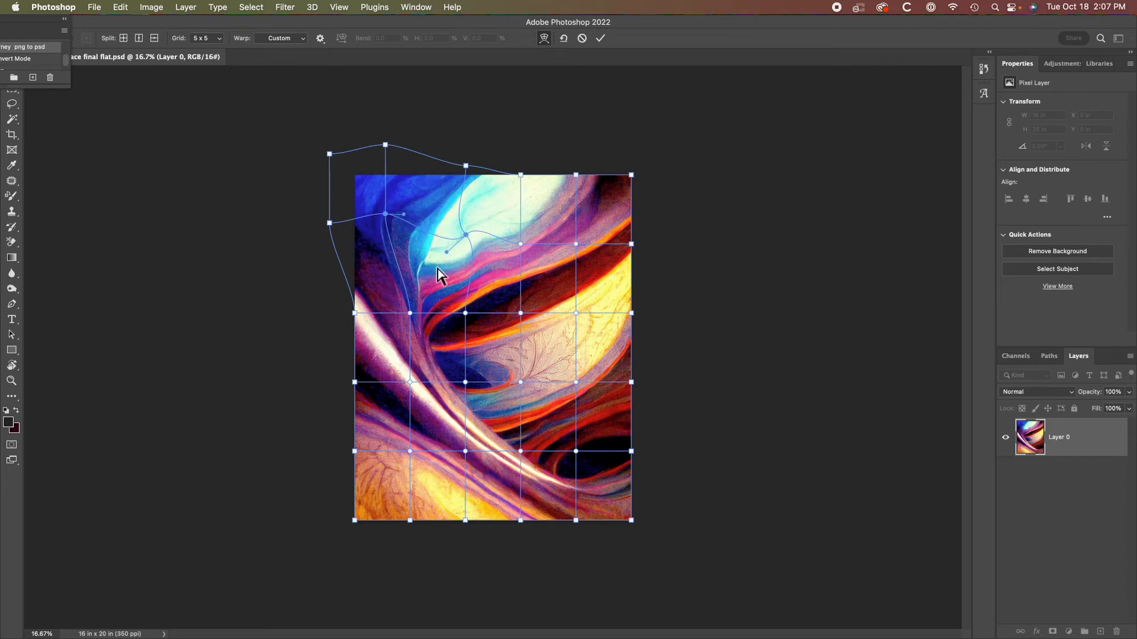
drag(439, 243, 428, 276)
- Pull the lower-left corner of the warp mesh outward, shift the bottom edge and yellow area downward, and apply the warp
drag(364, 508, 361, 509)
key(super+z)
drag(366, 505, 334, 532)
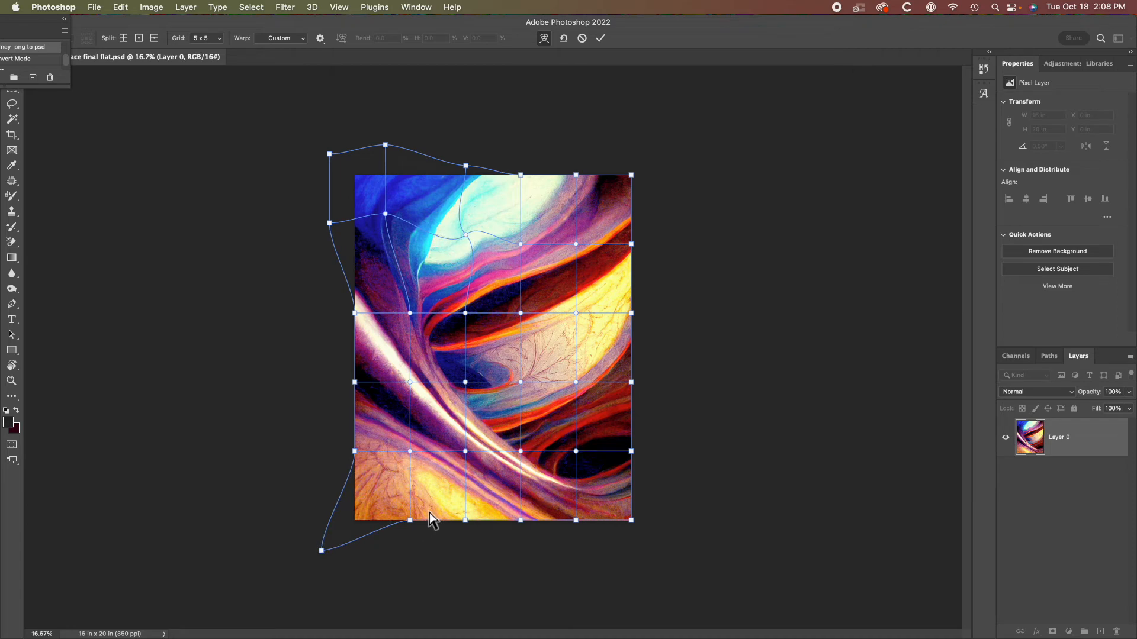
drag(439, 514, 437, 521)
drag(422, 478, 427, 493)
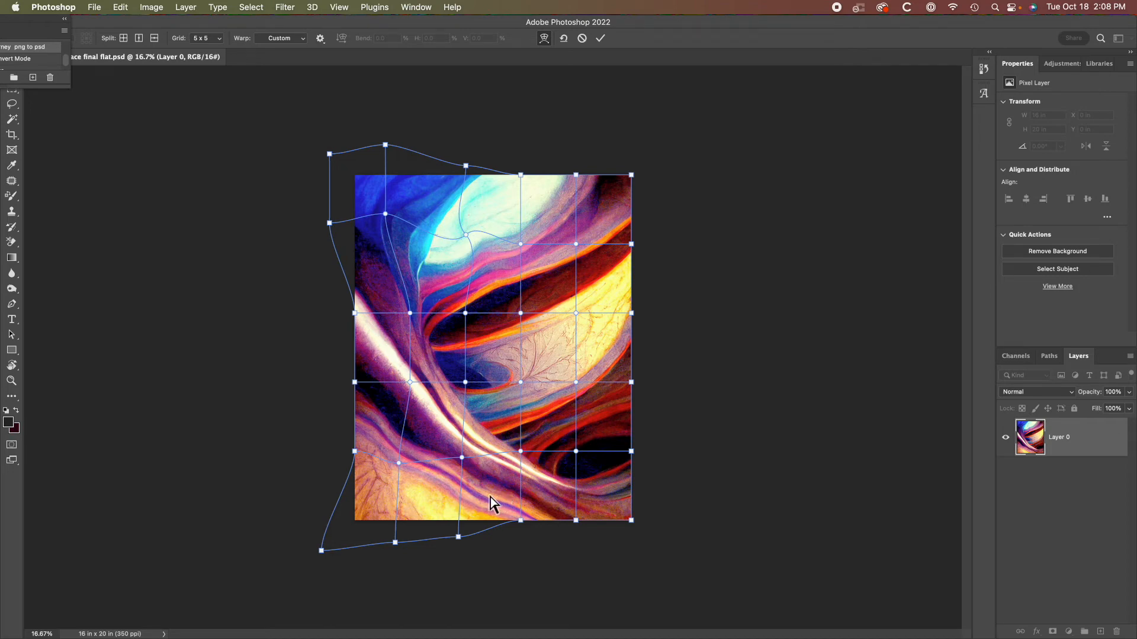
drag(489, 495, 491, 489)
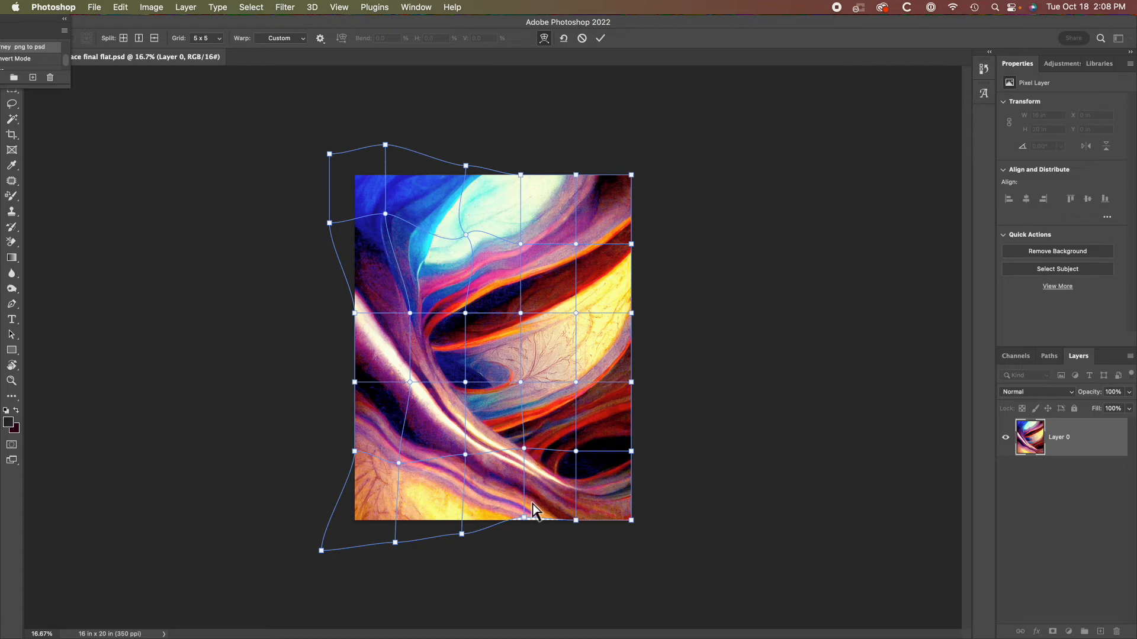
drag(533, 511, 531, 517)
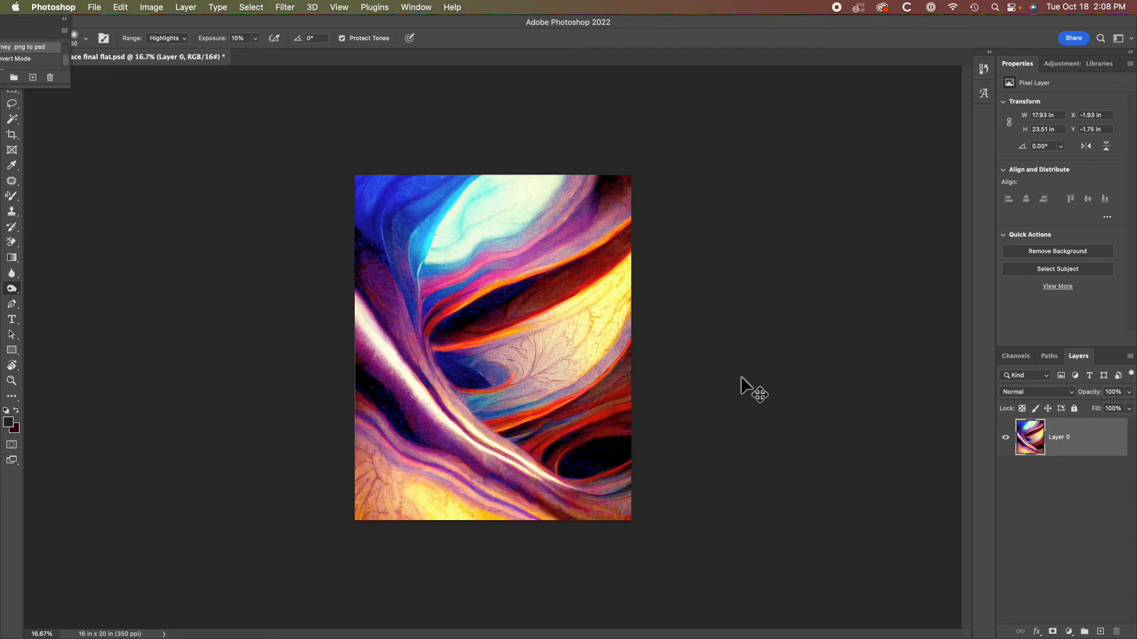
- Stretch Layer 0 horizontally to 101.47% width with Free Transform so it extends past both canvas sides, and apply it
key(super+0)
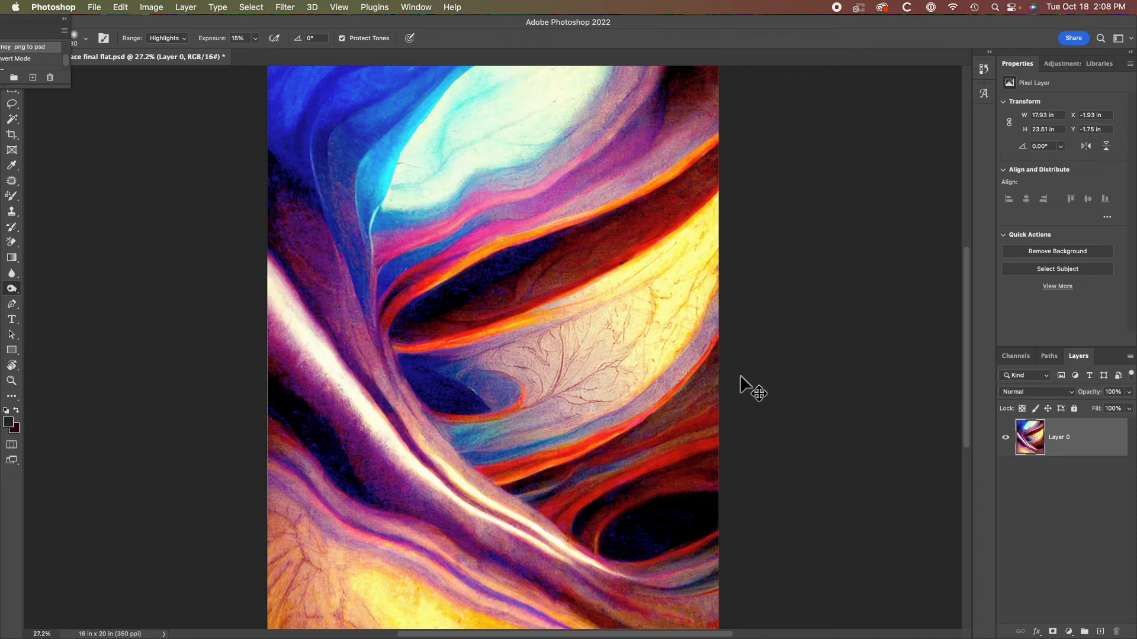
key(super+t)
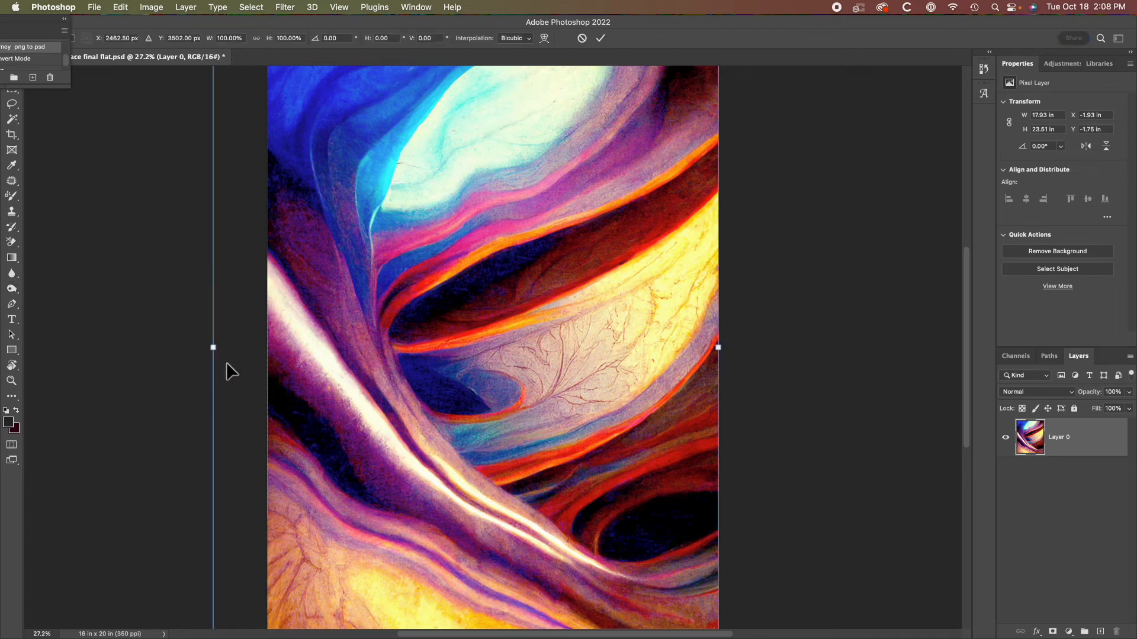
drag(221, 355, 217, 356)
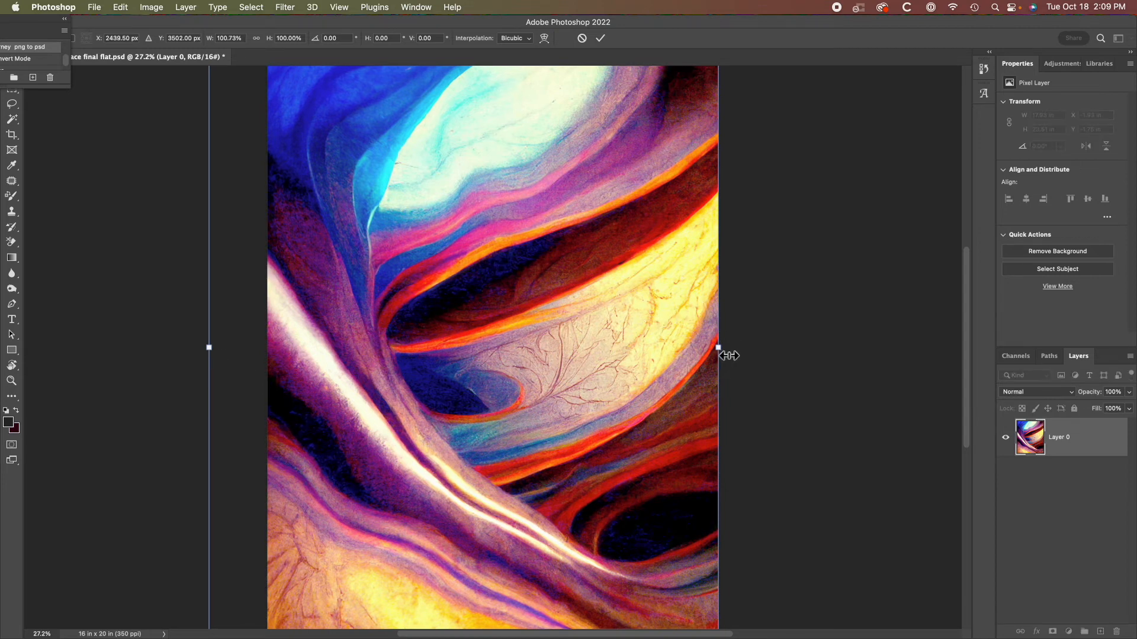
drag(727, 355, 731, 355)
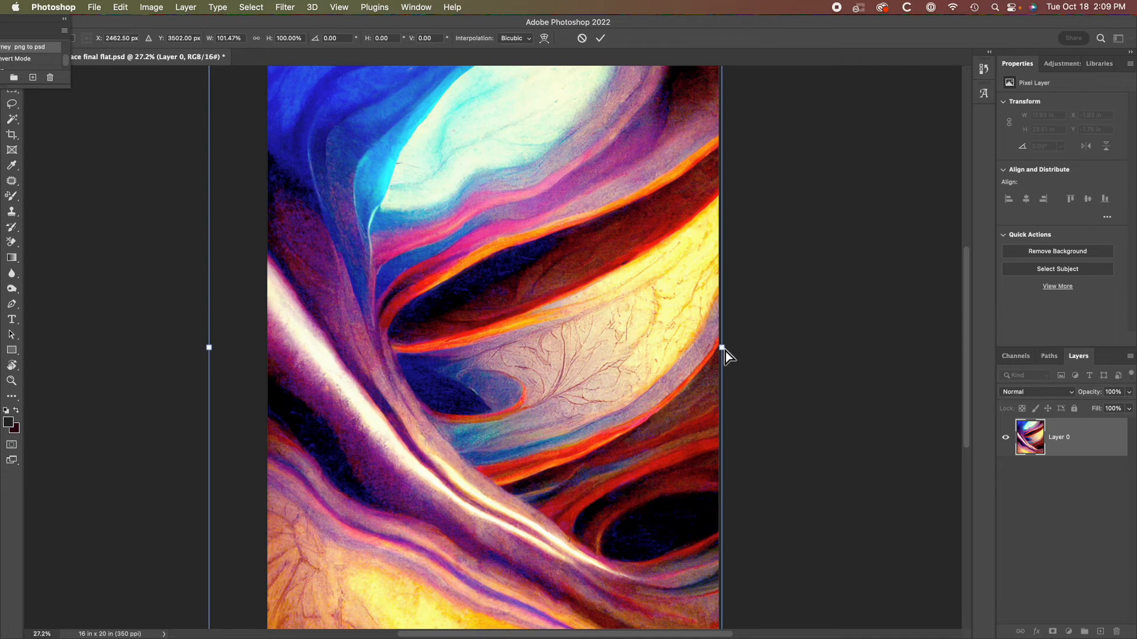
key(super+minus)
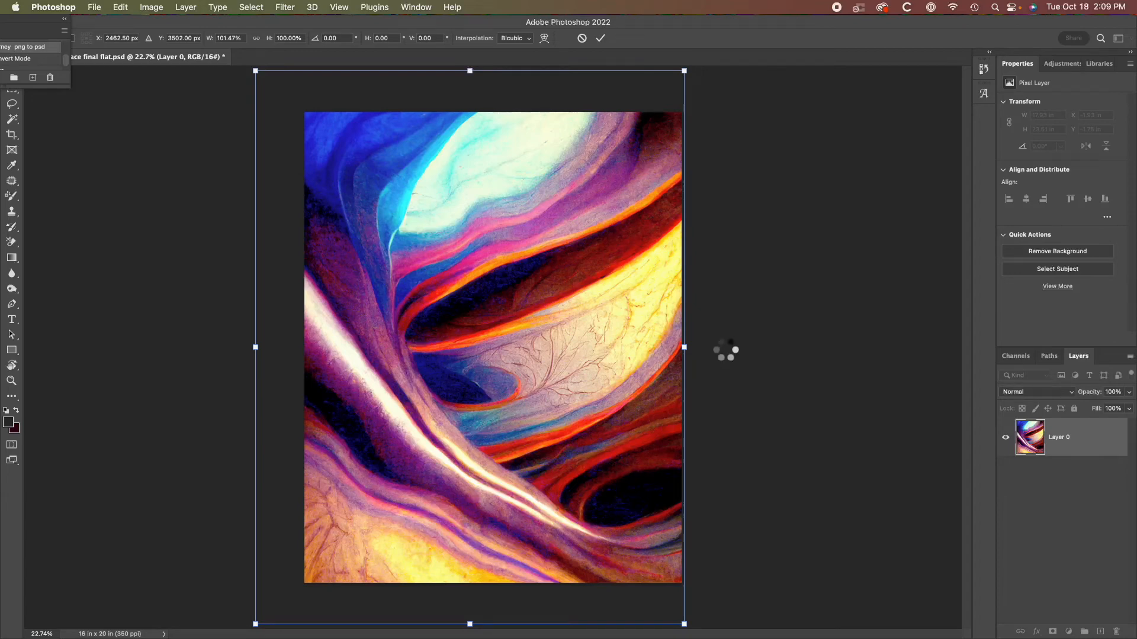
key(Return)
key(o)
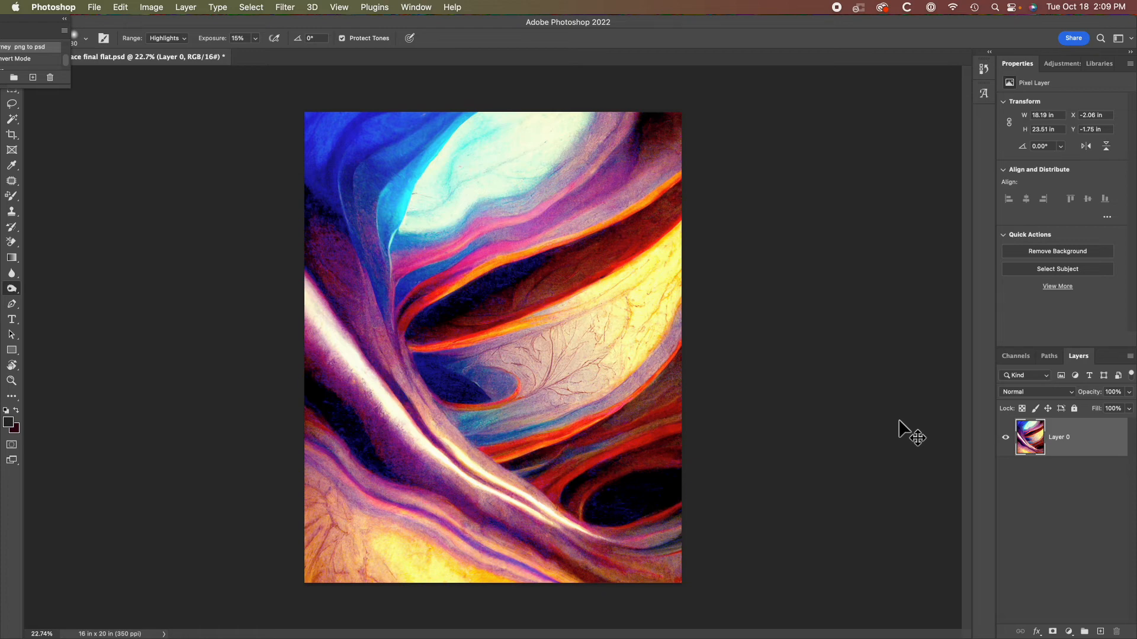
- Open the Camera Raw filter on Layer 0 and raise the Clarity to +47
key(ctrl+super+f)
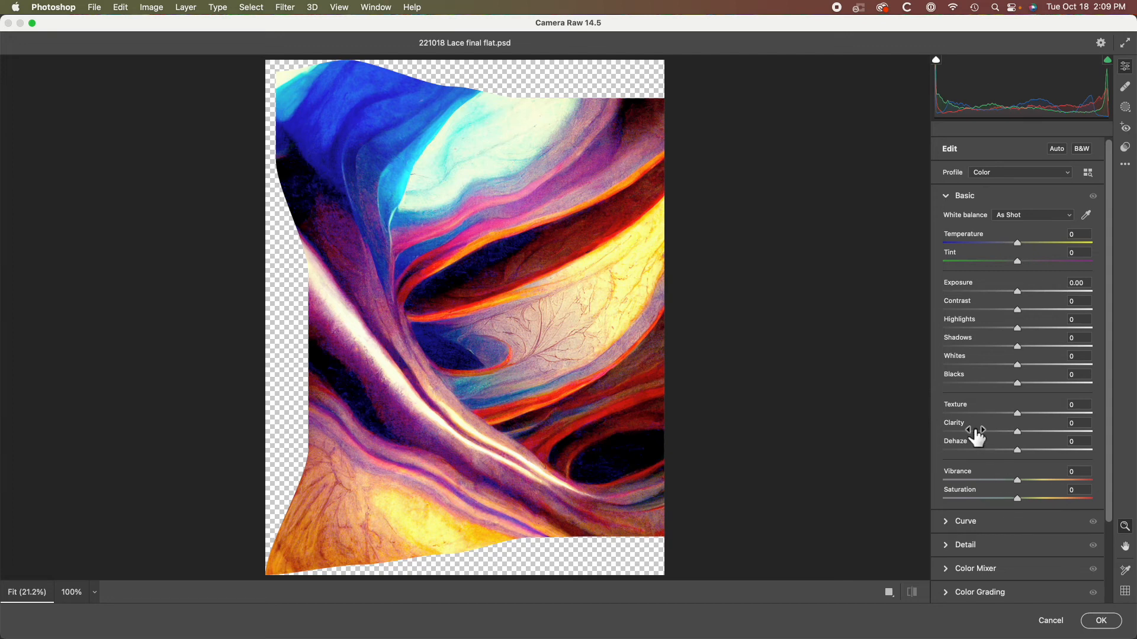
mouse_move(971, 435)
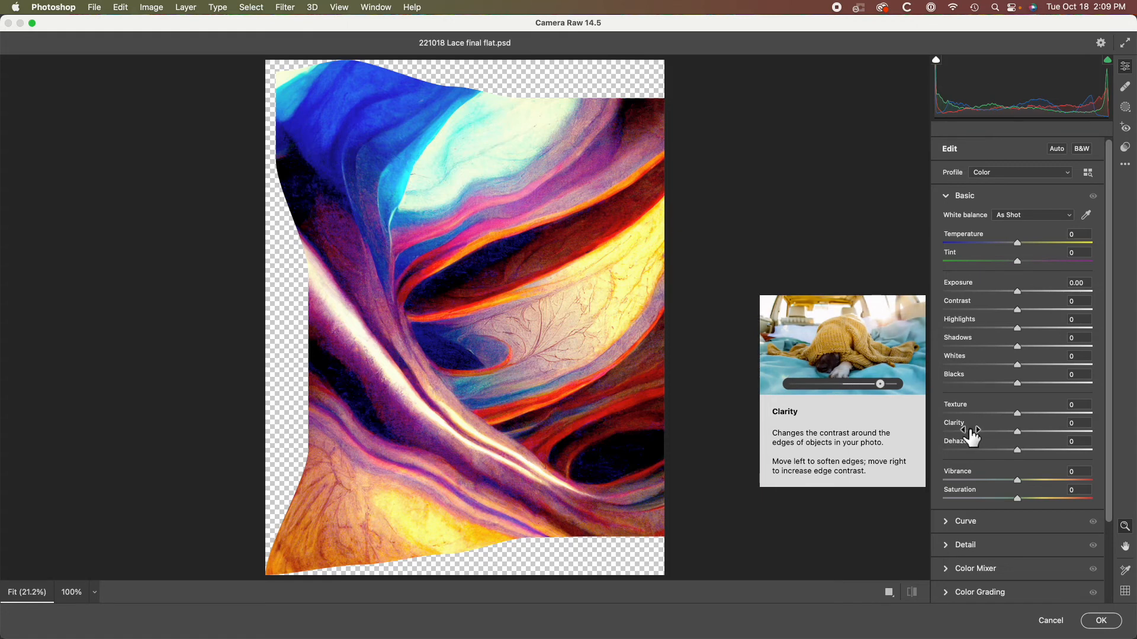
click(963, 433)
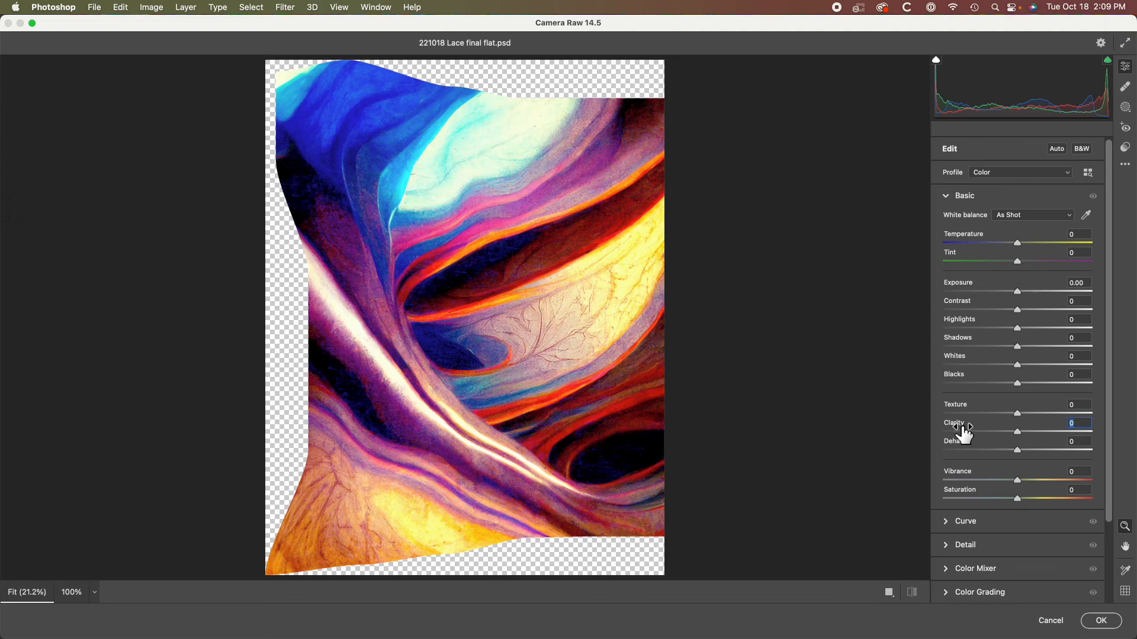
drag(964, 435, 986, 434)
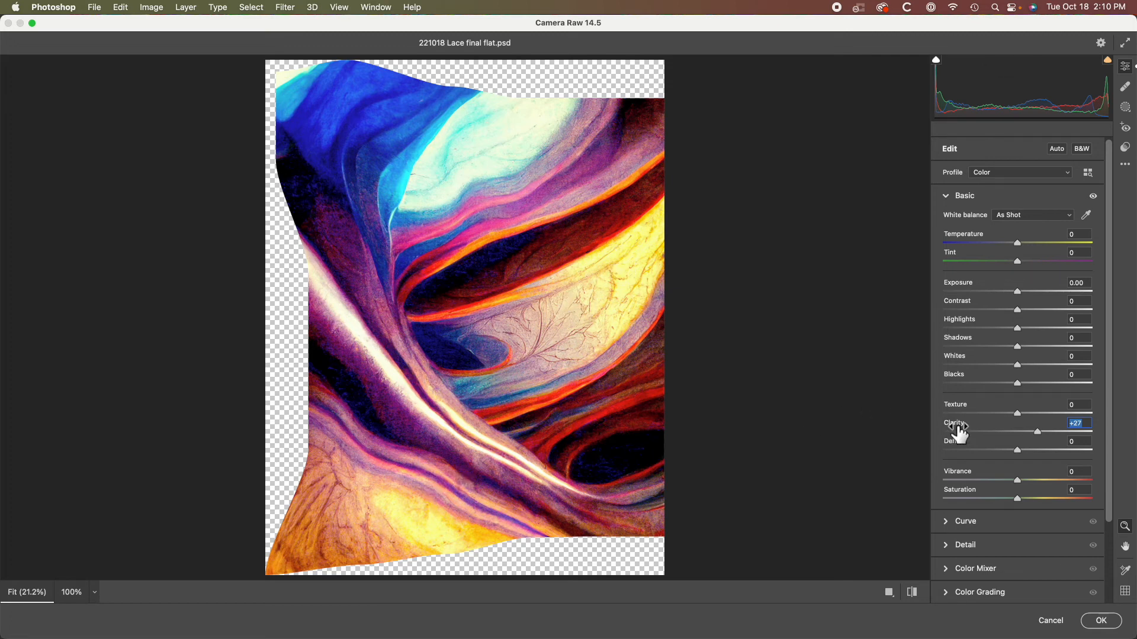
drag(958, 432, 970, 434)
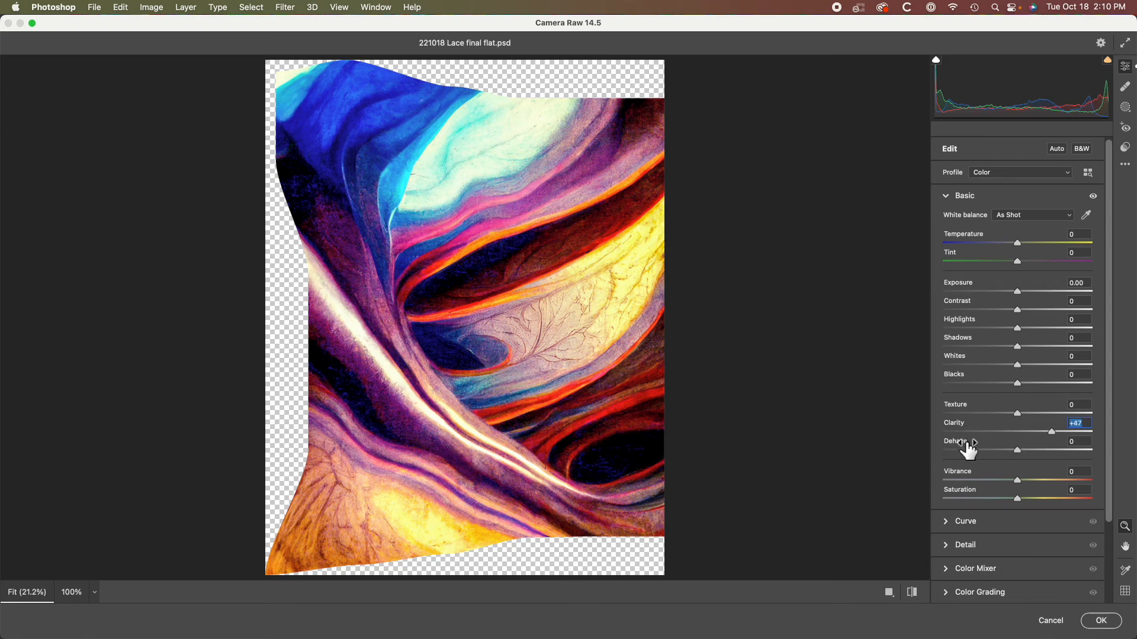
- Set Dehaze to +5 and both Vibrance and Saturation to +16 in the Camera Raw filter
drag(972, 446, 977, 450)
click(965, 476)
drag(968, 475, 983, 498)
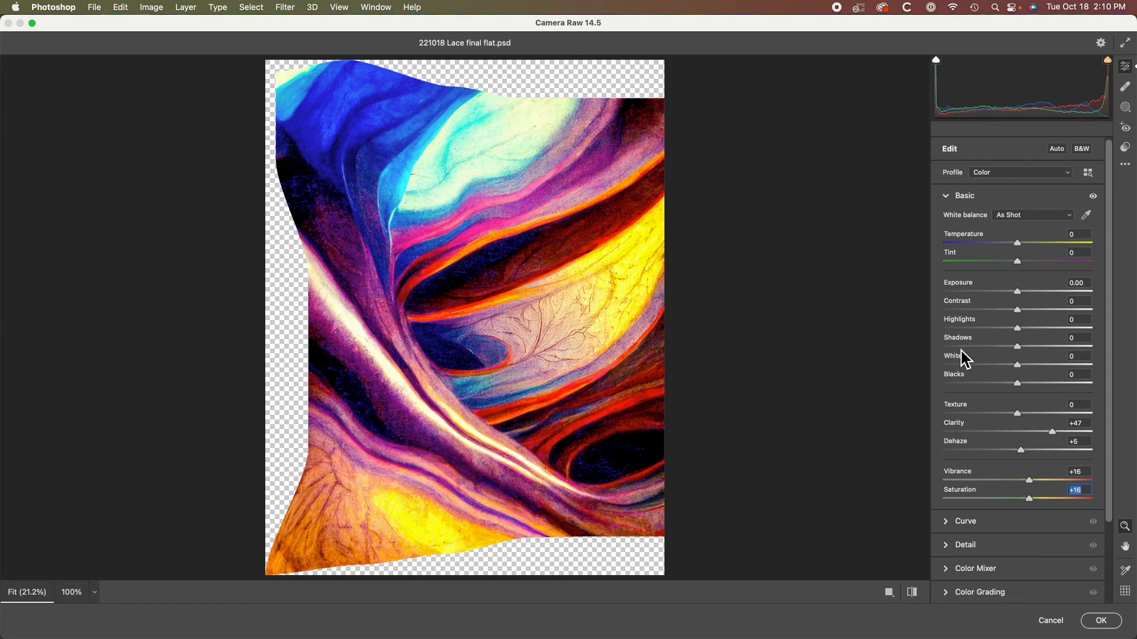
- Set Blacks to +21, Whites to -100, Contrast to +5 and Shadows to +15 in the Camera Raw filter
drag(967, 374, 983, 382)
drag(985, 367, 900, 371)
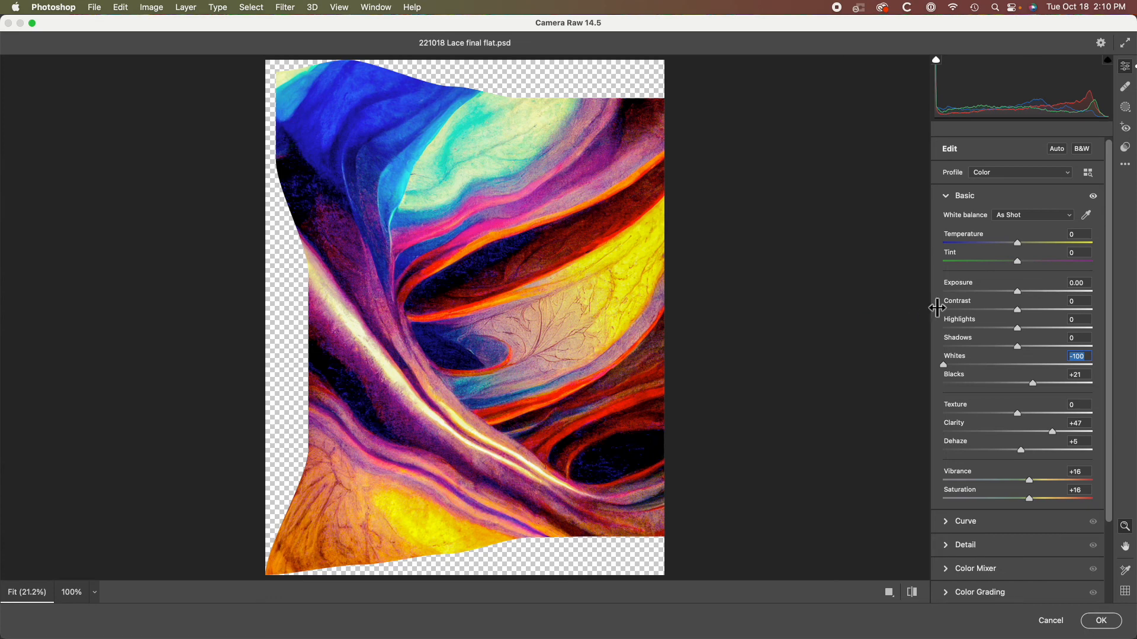
drag(970, 309, 967, 308)
drag(969, 344, 980, 345)
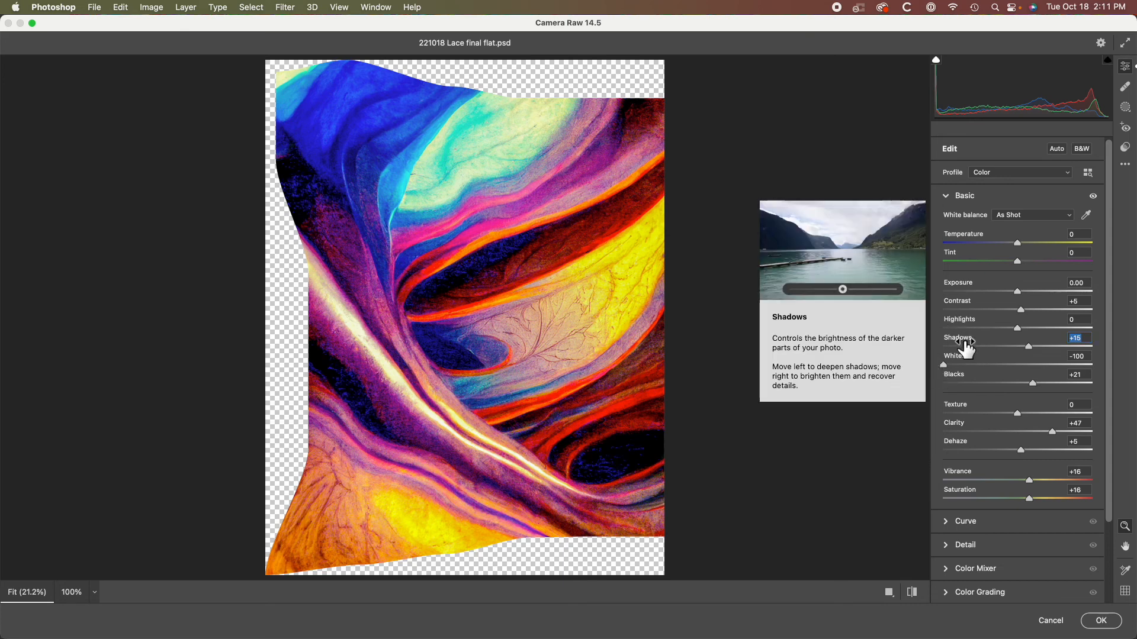
- Readjust Contrast to +12, lower the Exposure to about -1, and apply the Camera Raw adjustments to Layer 0
drag(992, 312, 967, 317)
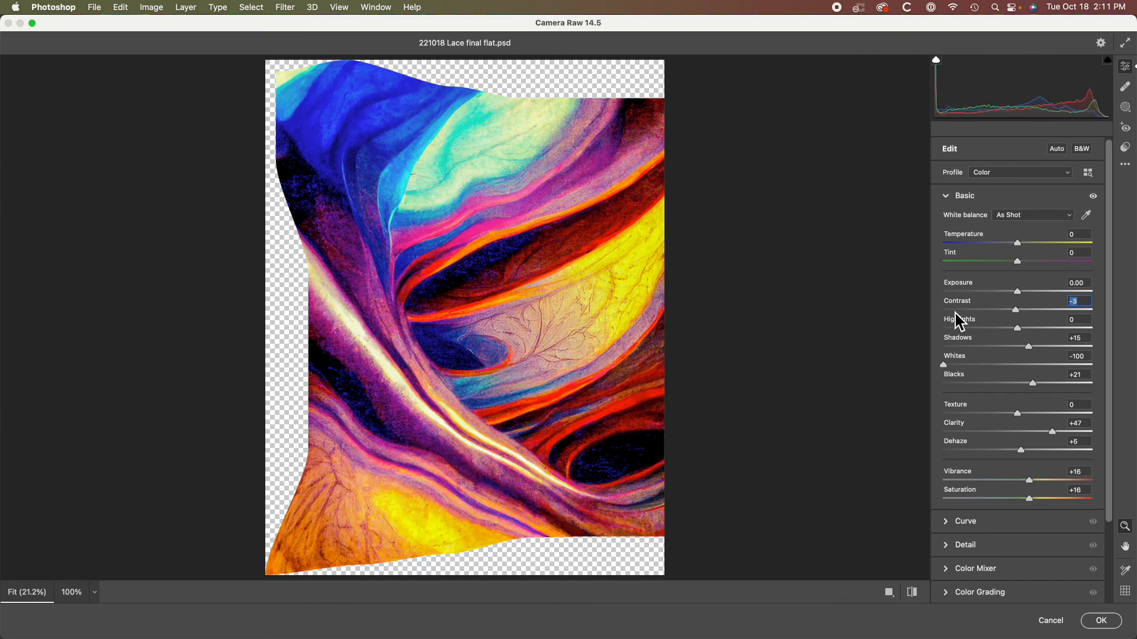
mouse_move(965, 309)
mouse_down()
mouse_move(981, 315)
mouse_move(956, 295)
mouse_up()
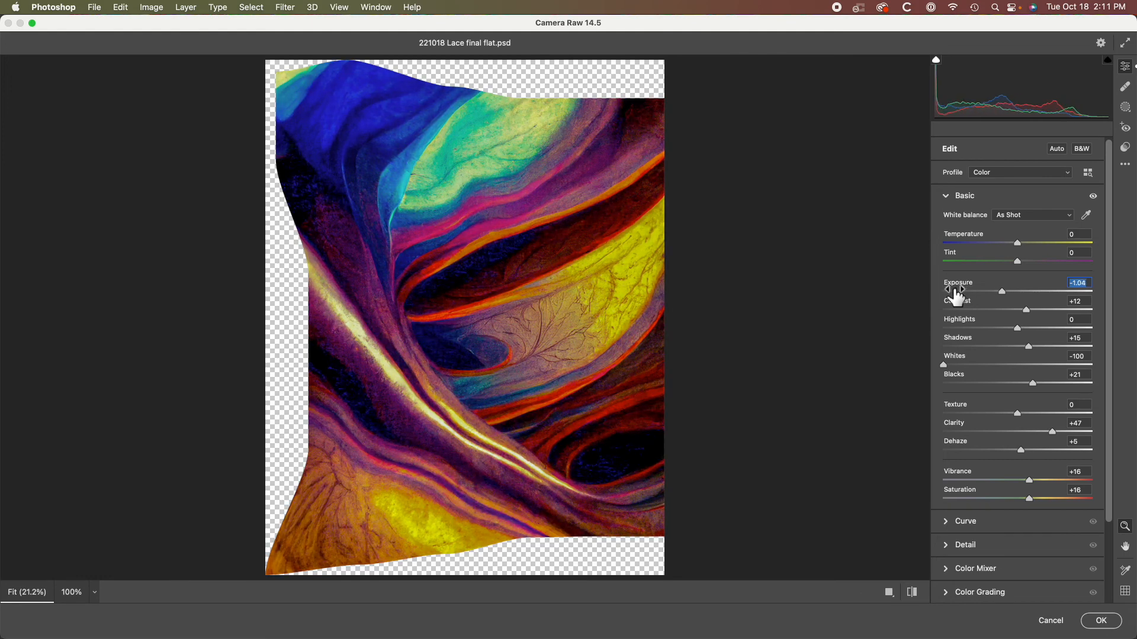
drag(956, 295, 954, 297)
click(1098, 621)
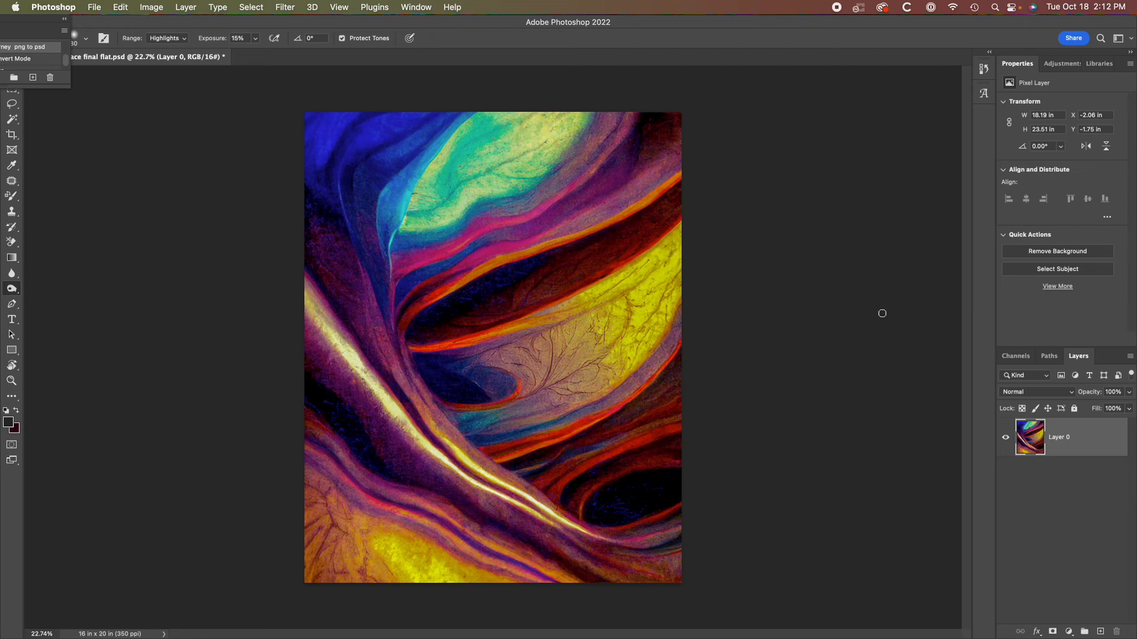
- Save the file and review the artwork full screen against black before returning to the standard workspace
key(super+s)
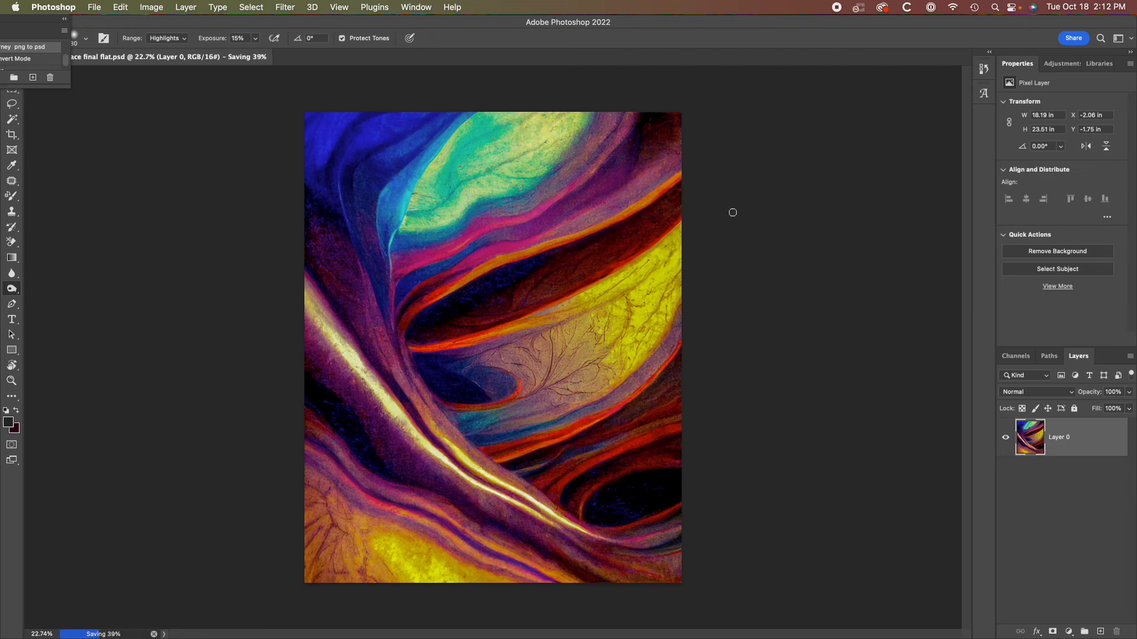
key(f)
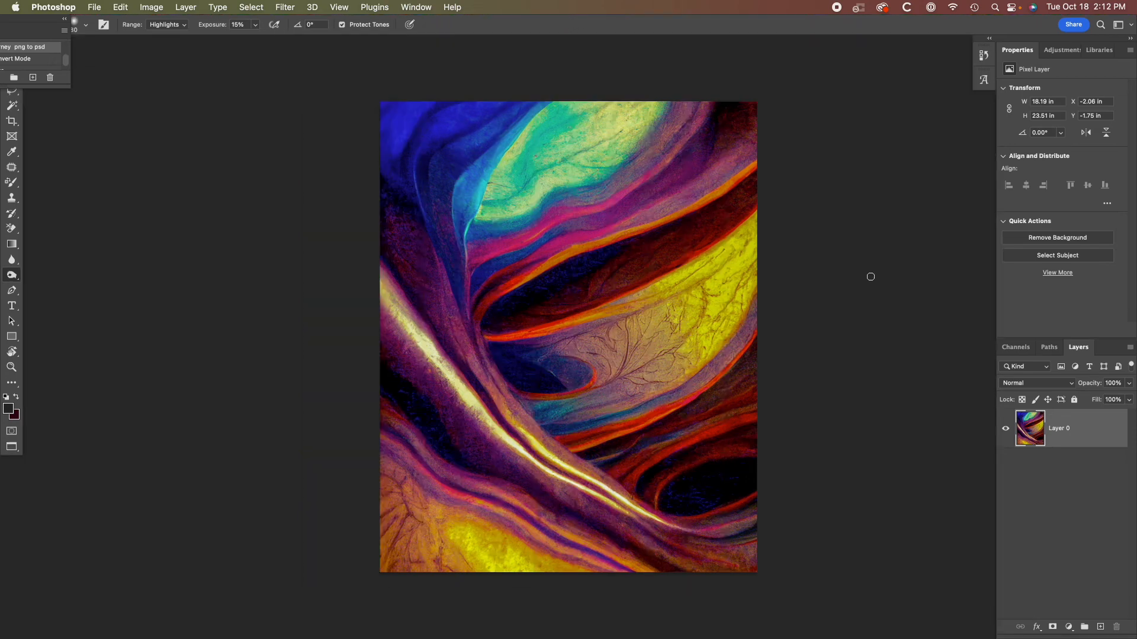
key(f)
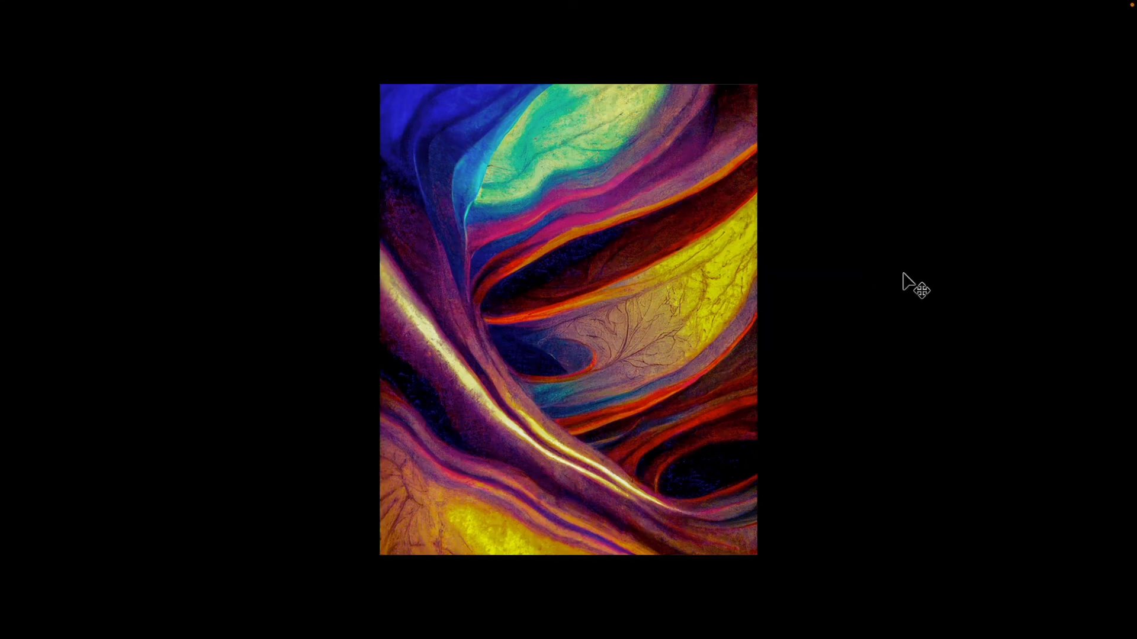
key(super+plus)
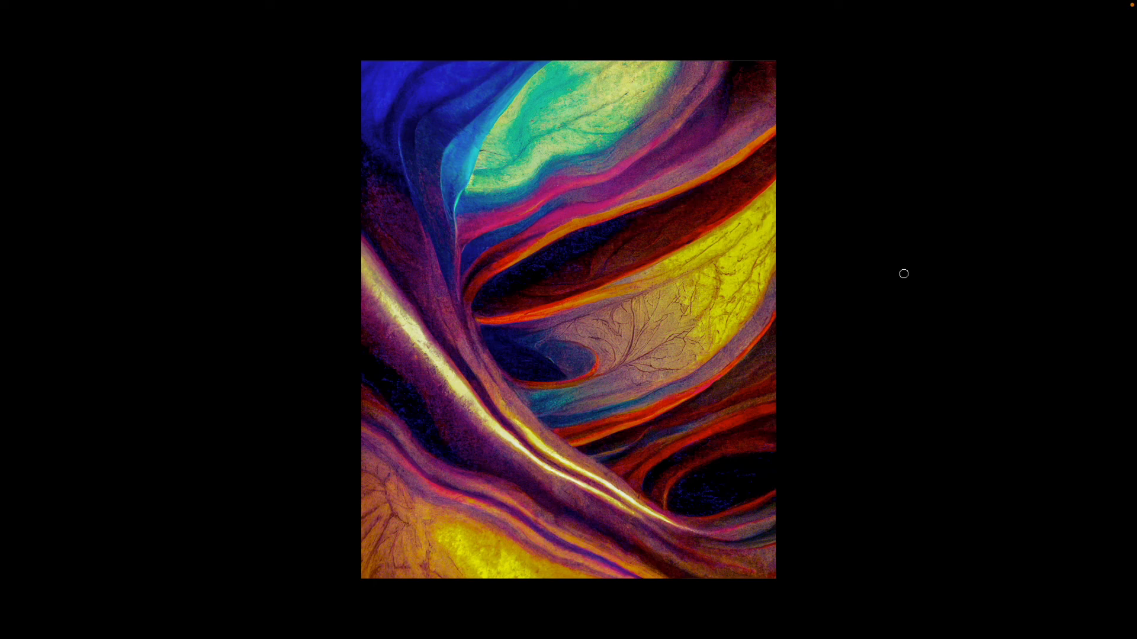
key(f)
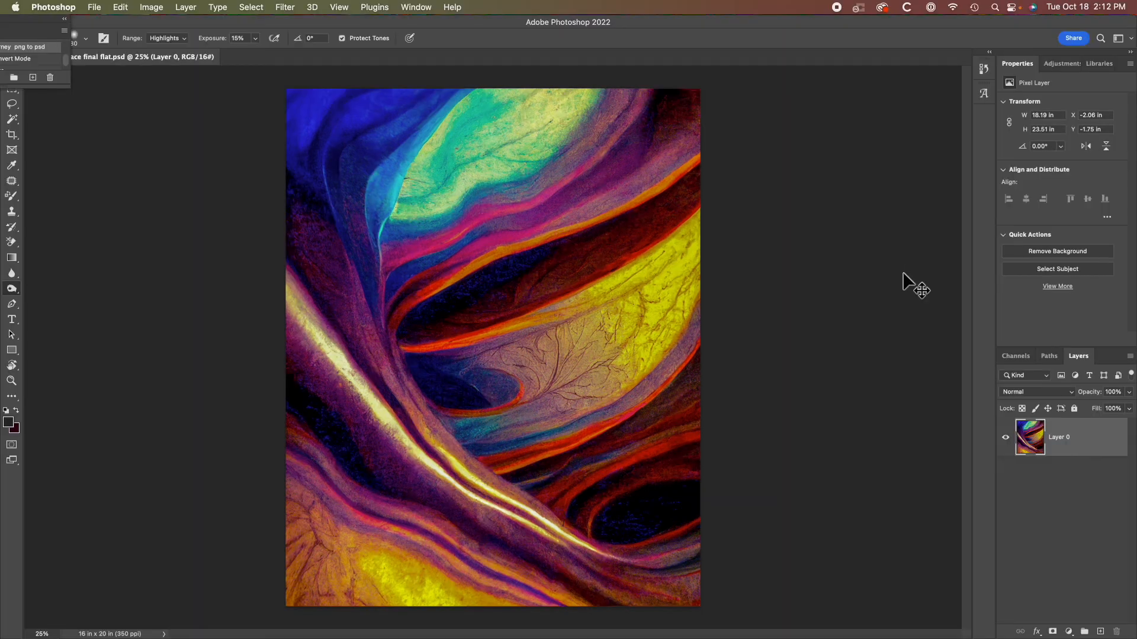
- Stretch Layer 0 vertically to about 107.6% height with Free Transform, extending it beyond the canvas's upper and lower edges
key(super+t)
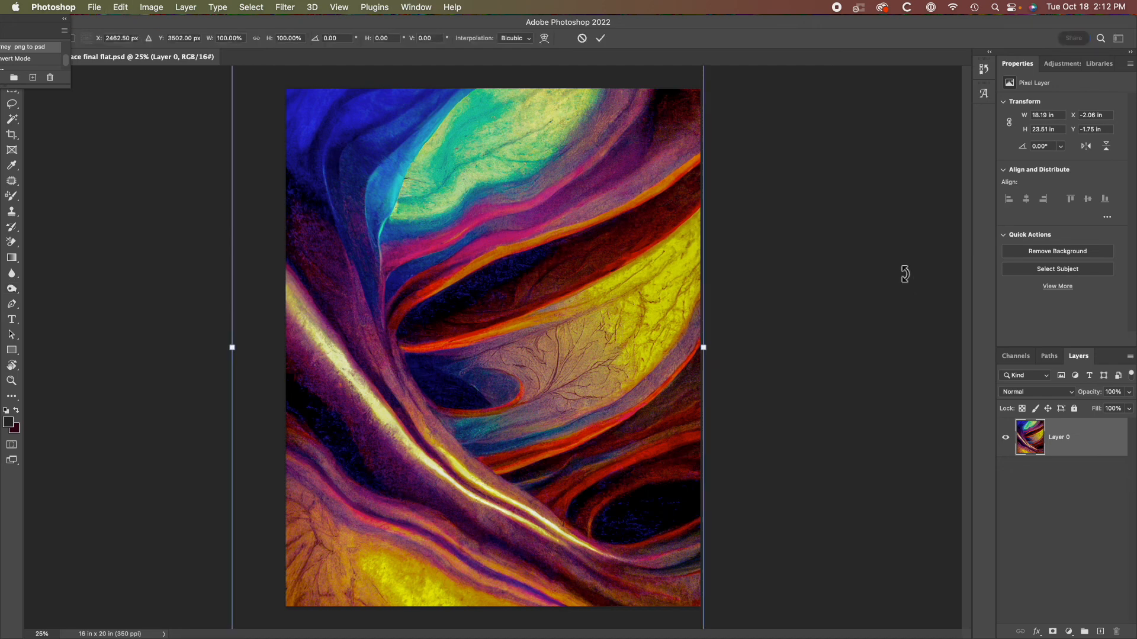
key(super+minus)
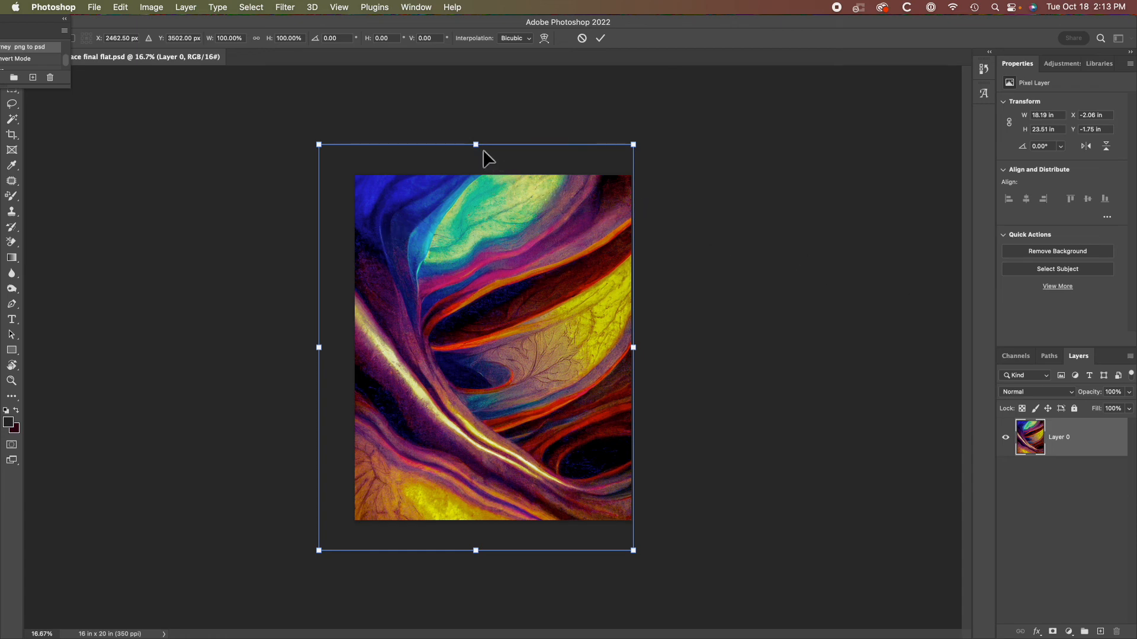
drag(485, 153, 487, 125)
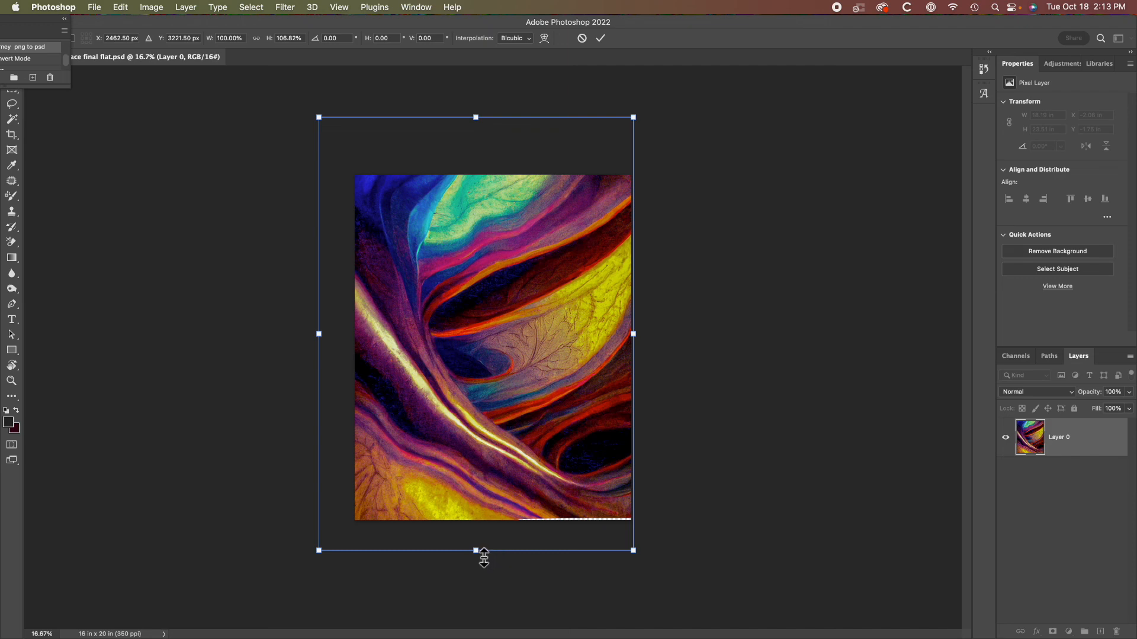
drag(483, 558, 479, 557)
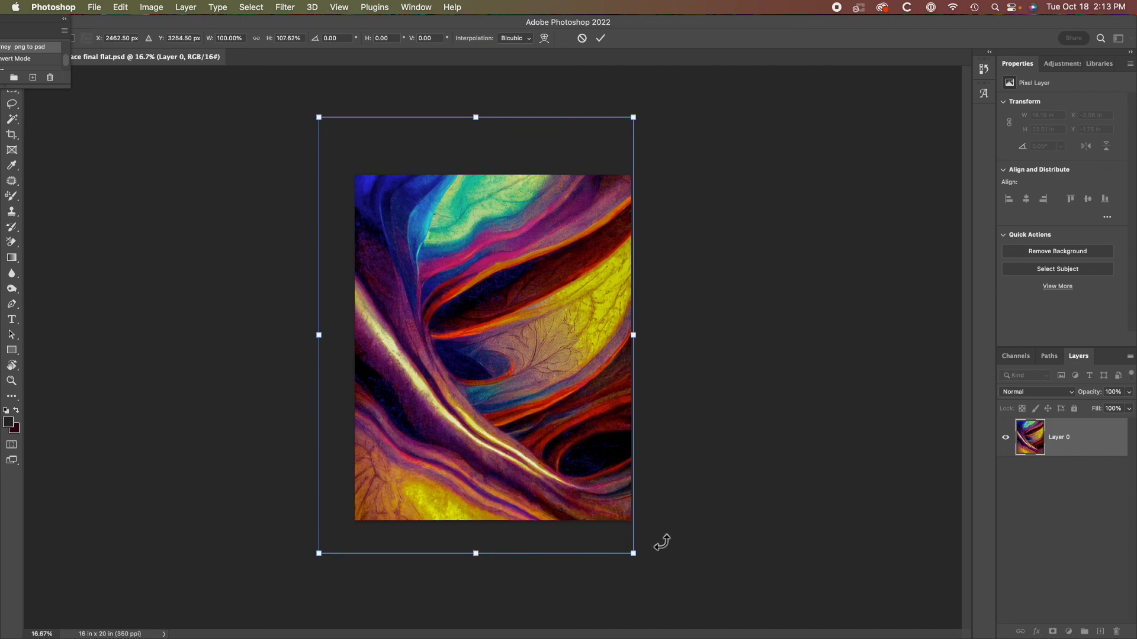
key(Return)
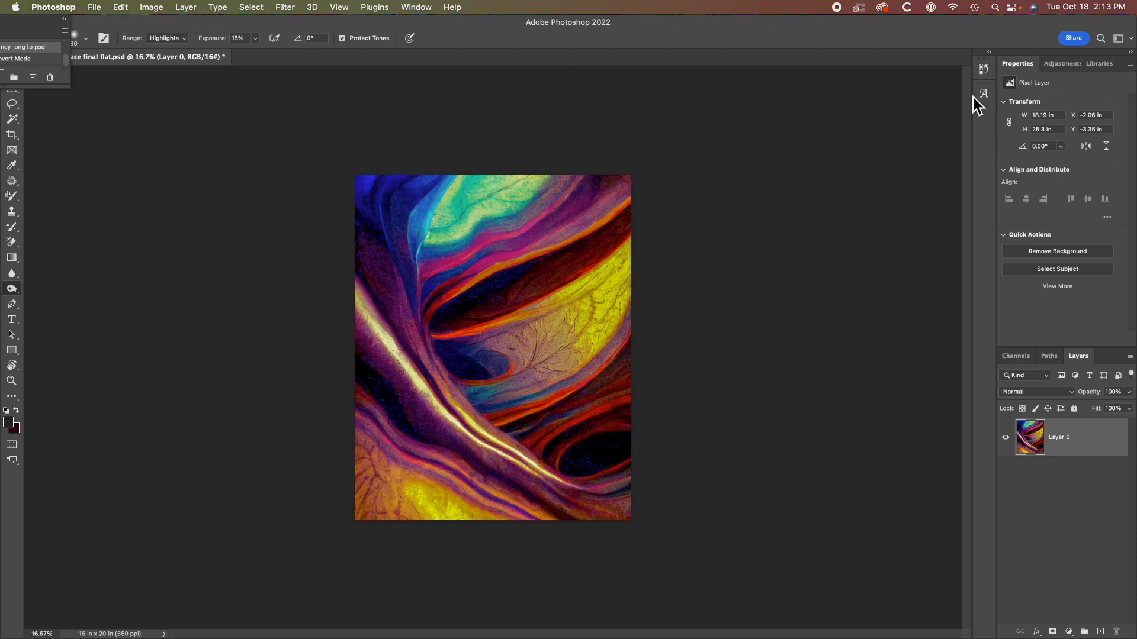
- Compare the edited artwork with its earlier history states, stepping between Open, Make Layer, Image Size and the latest Free Transform
click(983, 70)
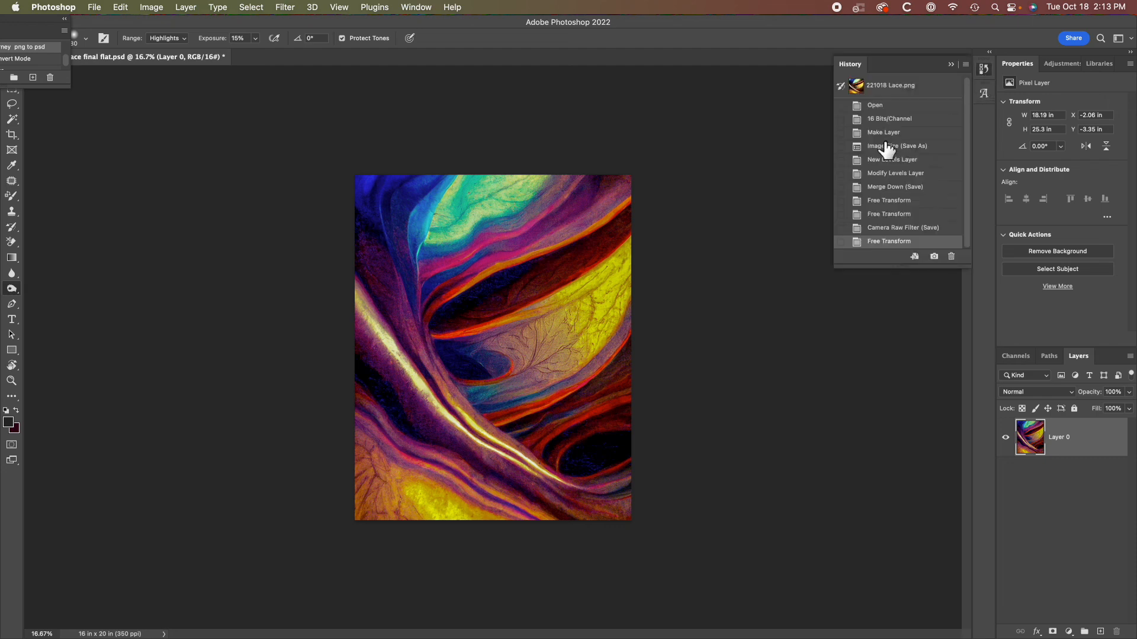
click(875, 105)
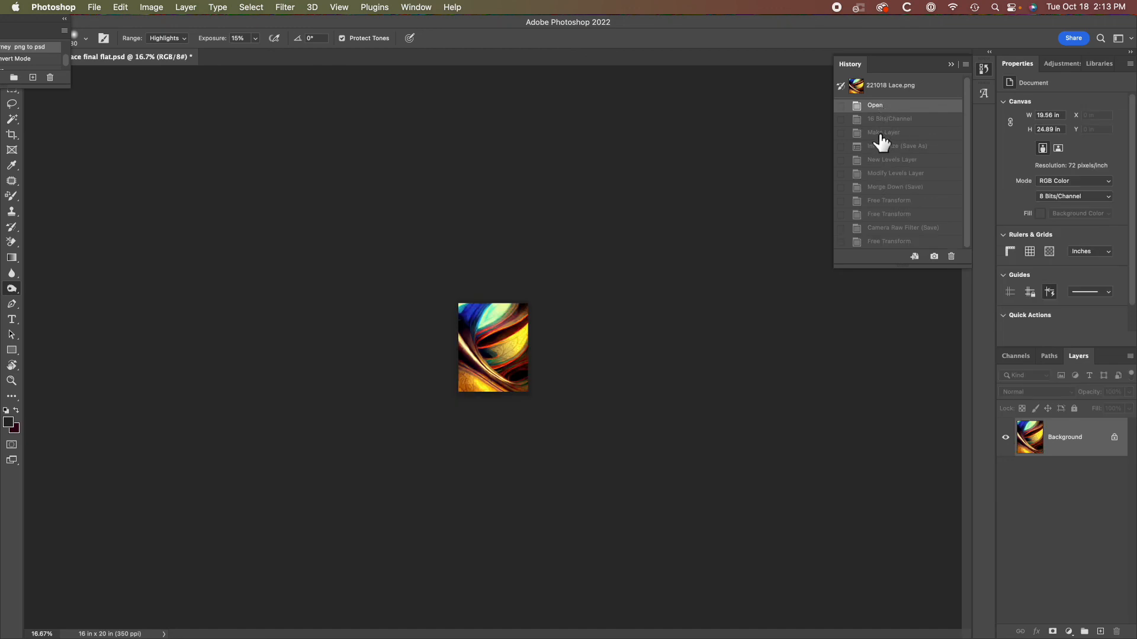
click(878, 133)
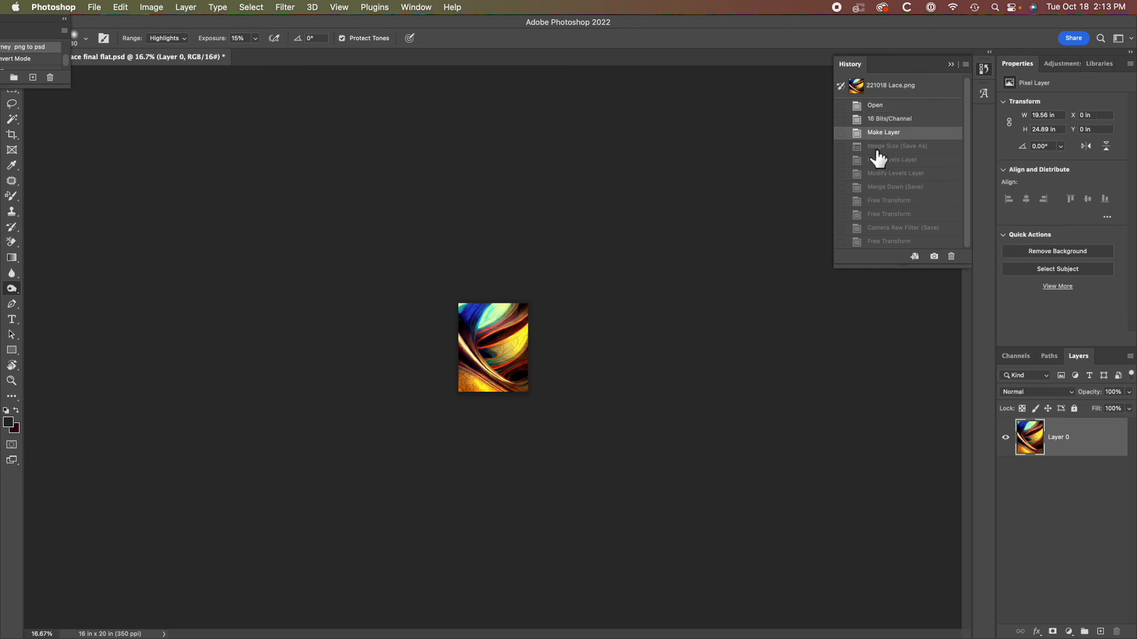
click(873, 148)
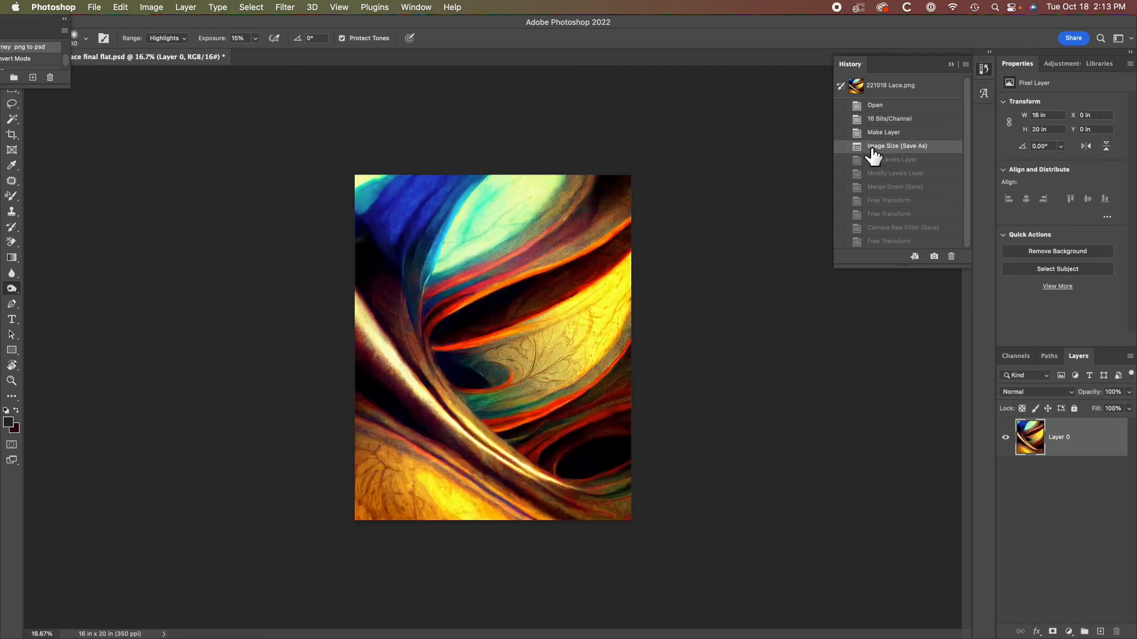
click(885, 242)
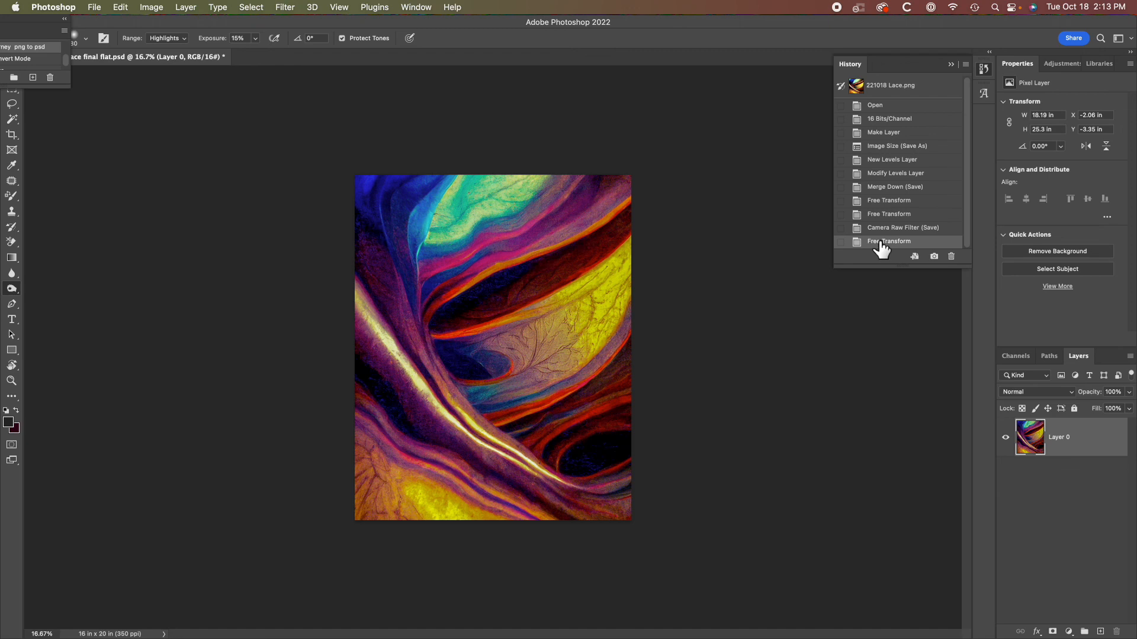
click(876, 105)
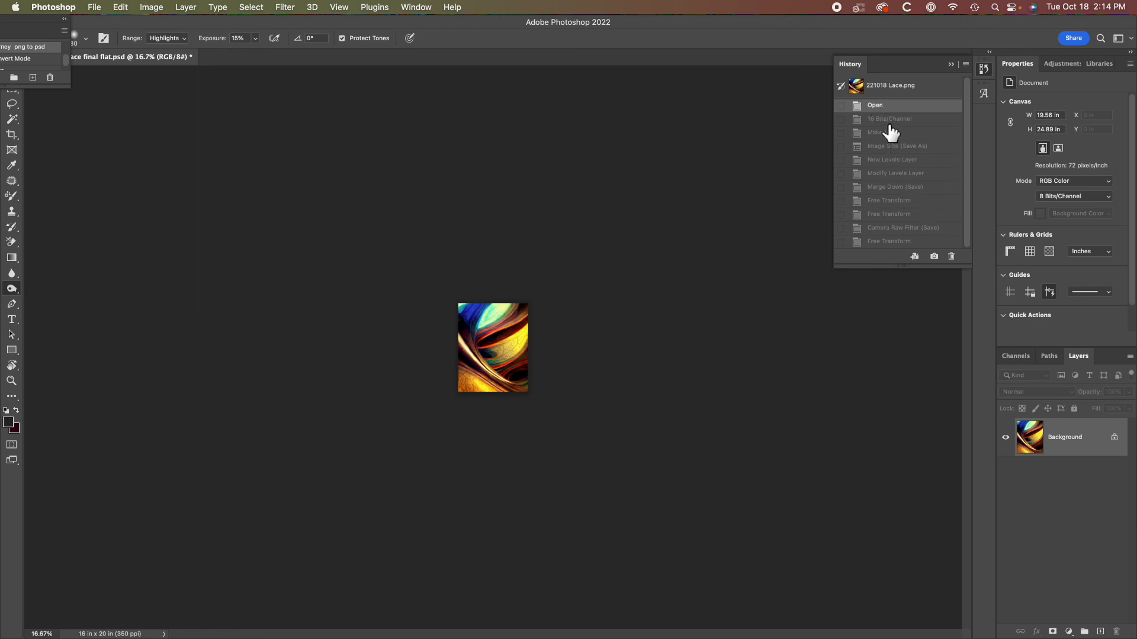
click(887, 135)
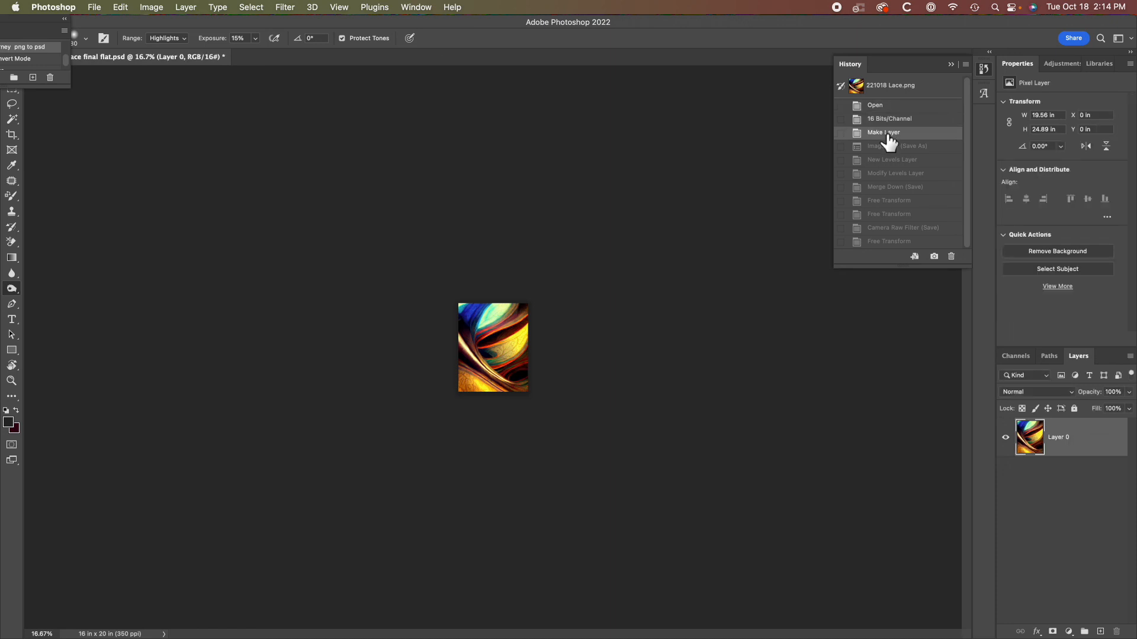
click(882, 149)
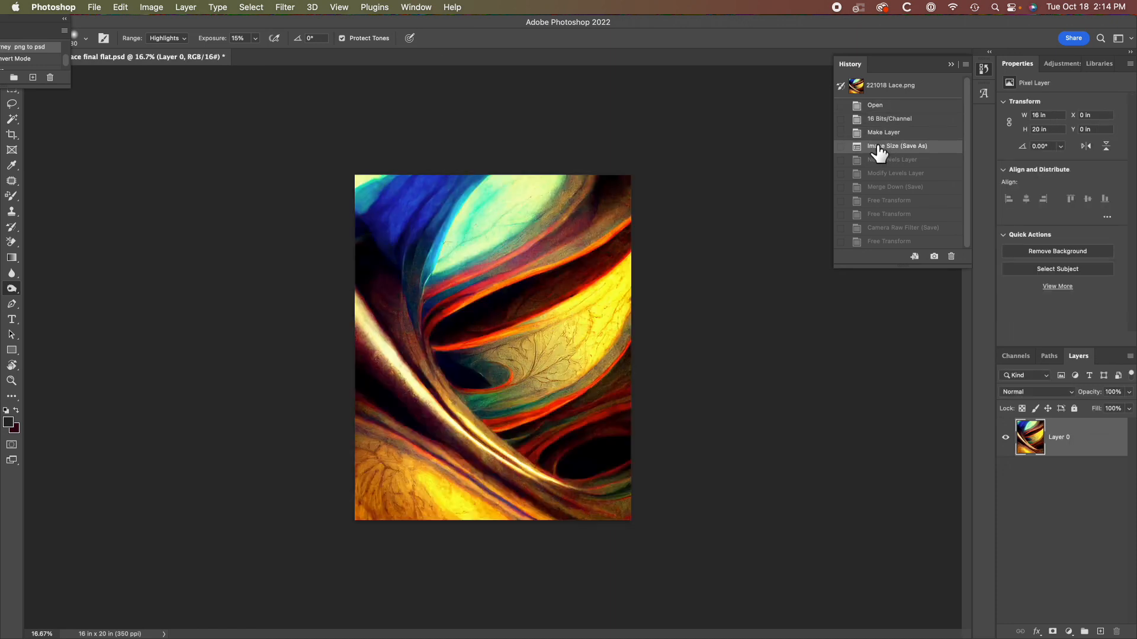